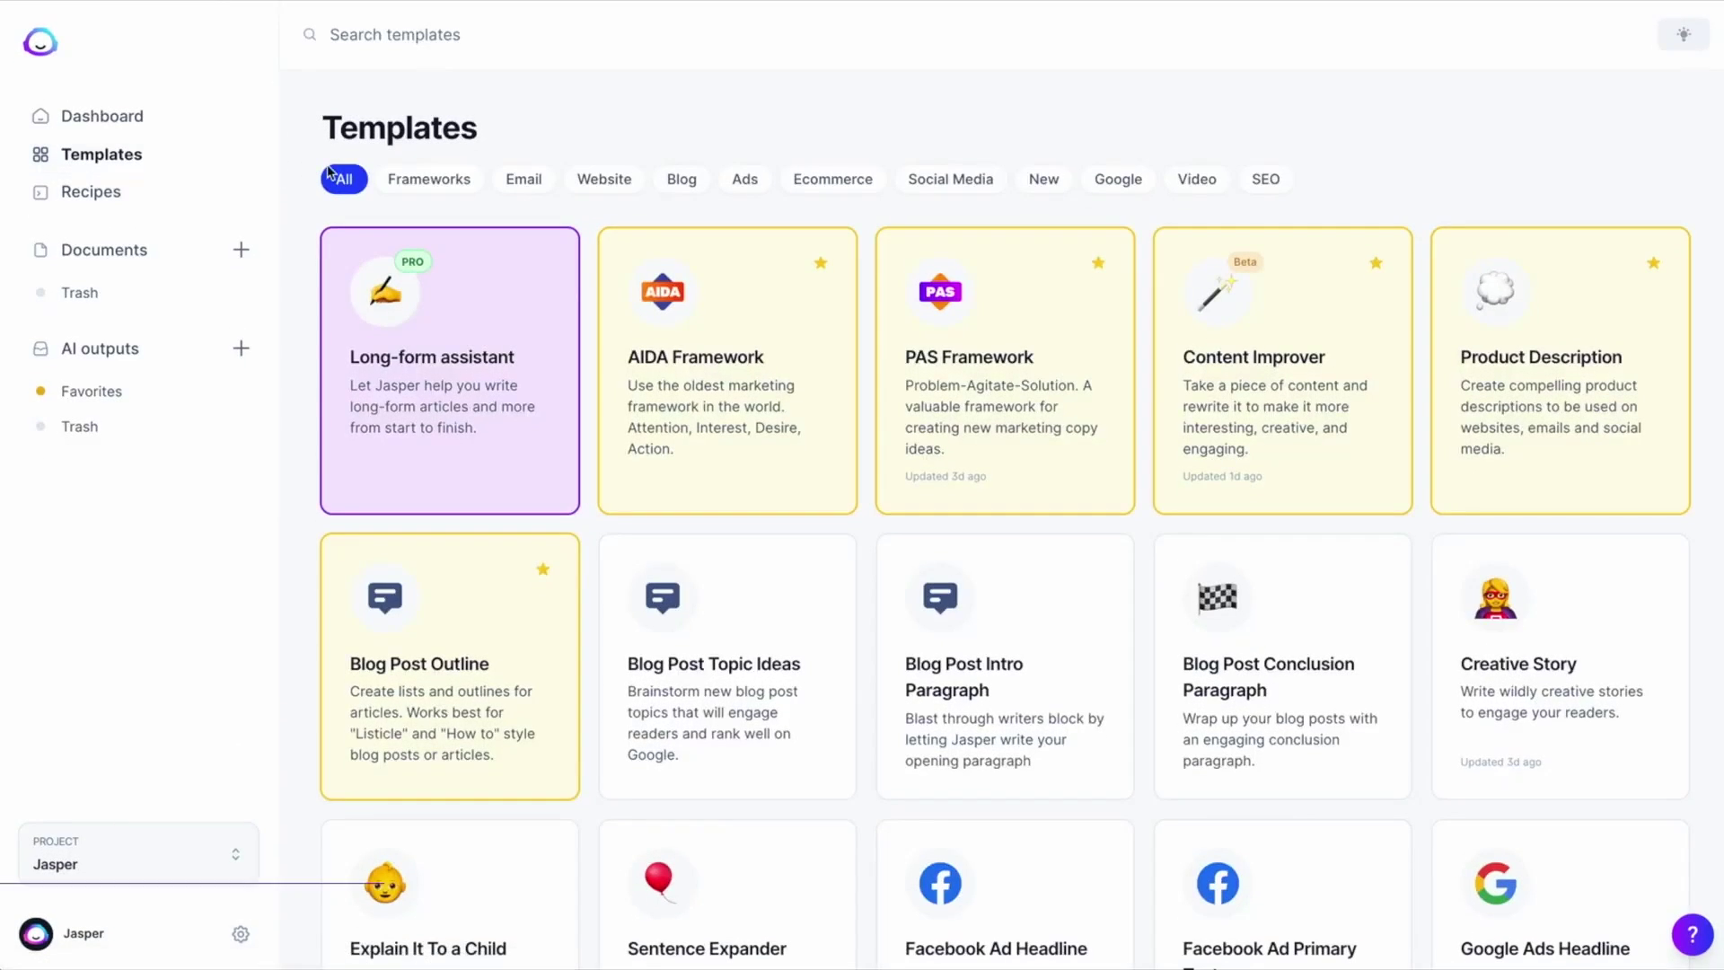
# Step: Browse the Frameworks, Email, Website, Blog, Ads, Ecommerce, Social Media, New and Video template categories, then return to the full library
pyautogui.click(431, 179)
pyautogui.click(523, 180)
pyautogui.click(604, 183)
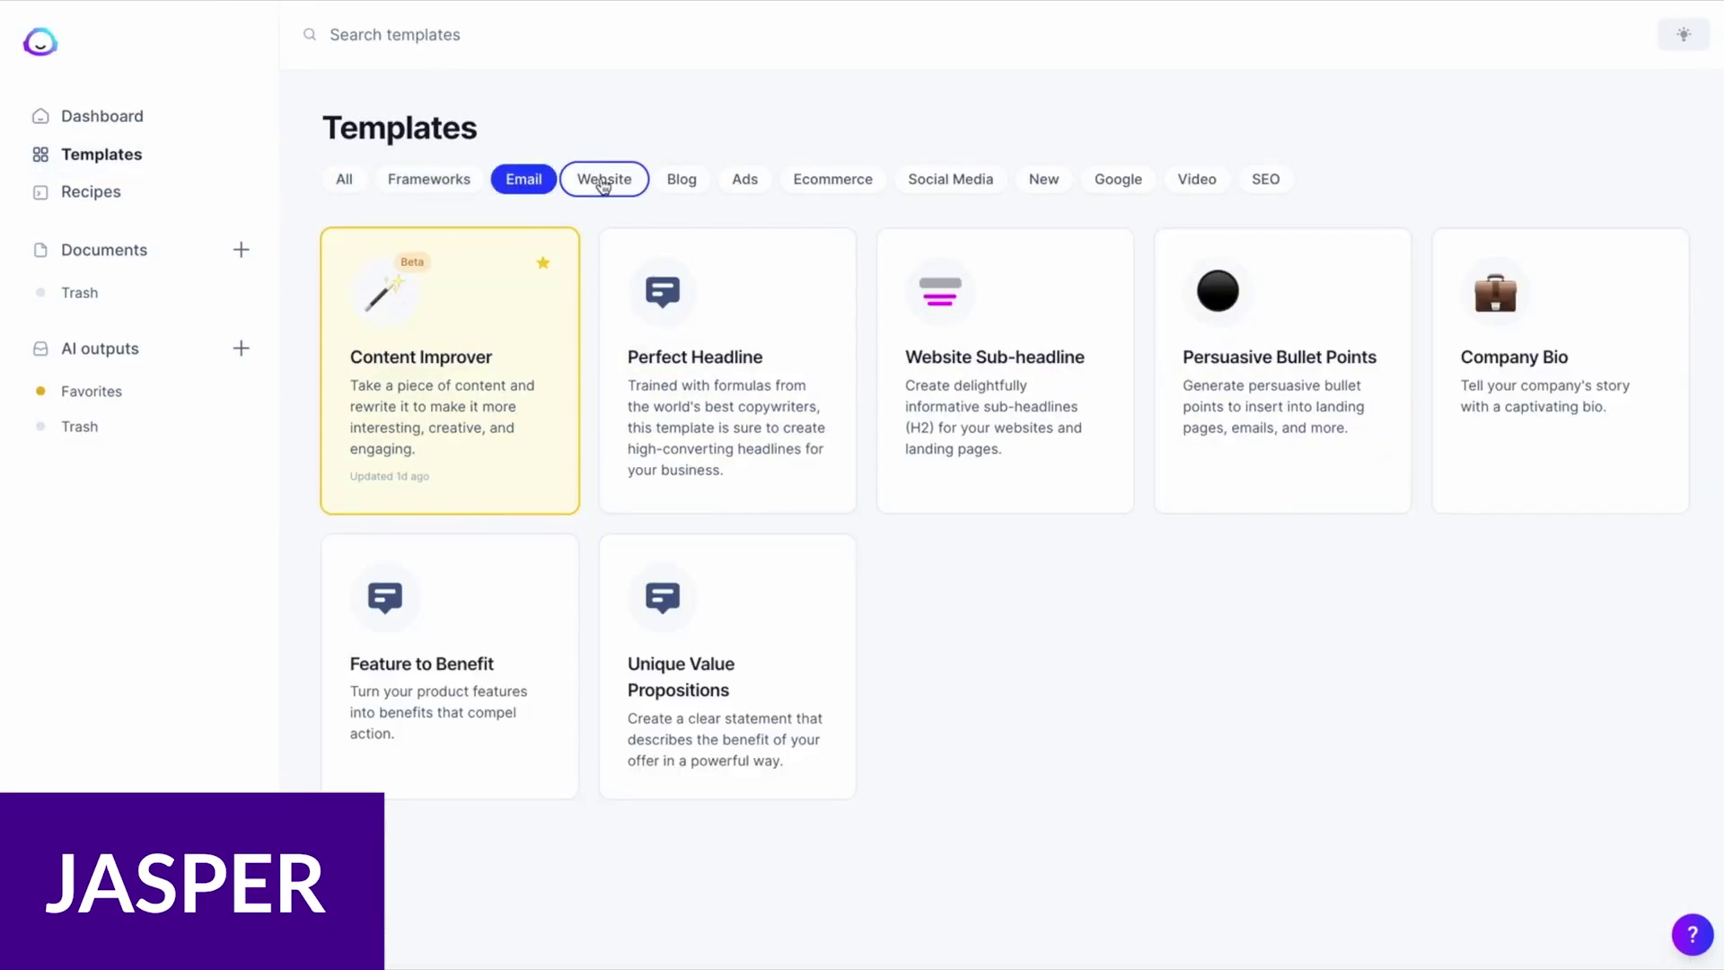
pyautogui.click(682, 180)
pyautogui.click(746, 180)
pyautogui.click(832, 180)
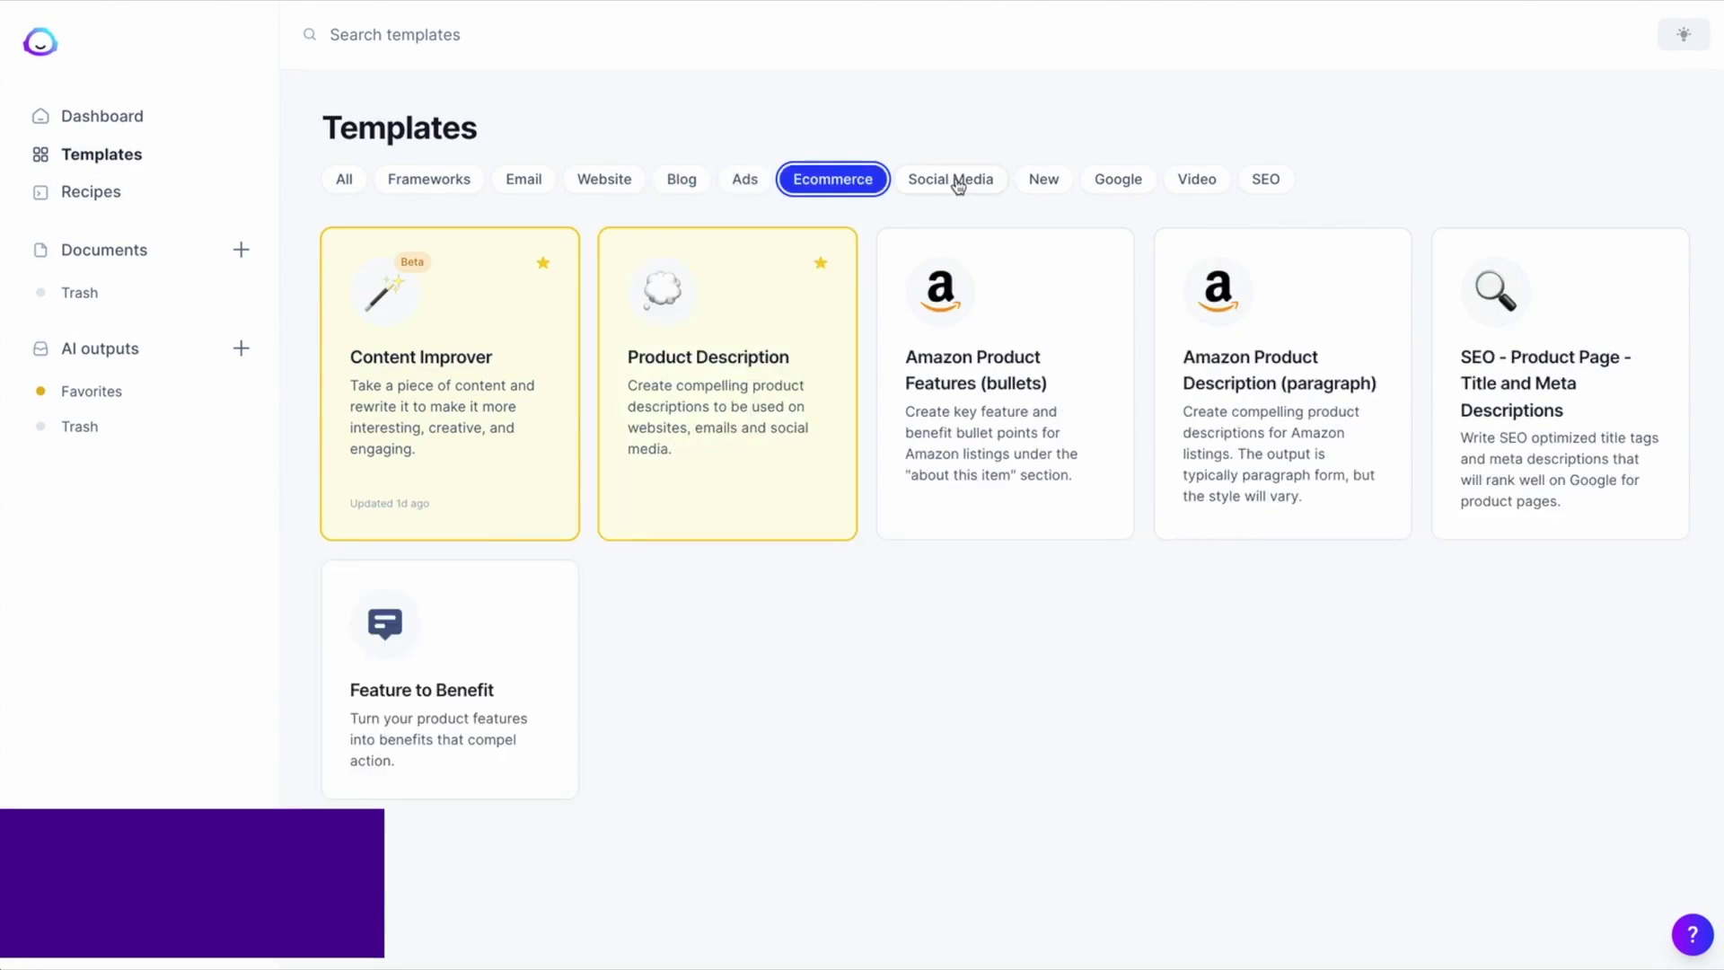
pyautogui.click(952, 180)
pyautogui.click(1043, 179)
pyautogui.click(1109, 179)
pyautogui.click(1197, 179)
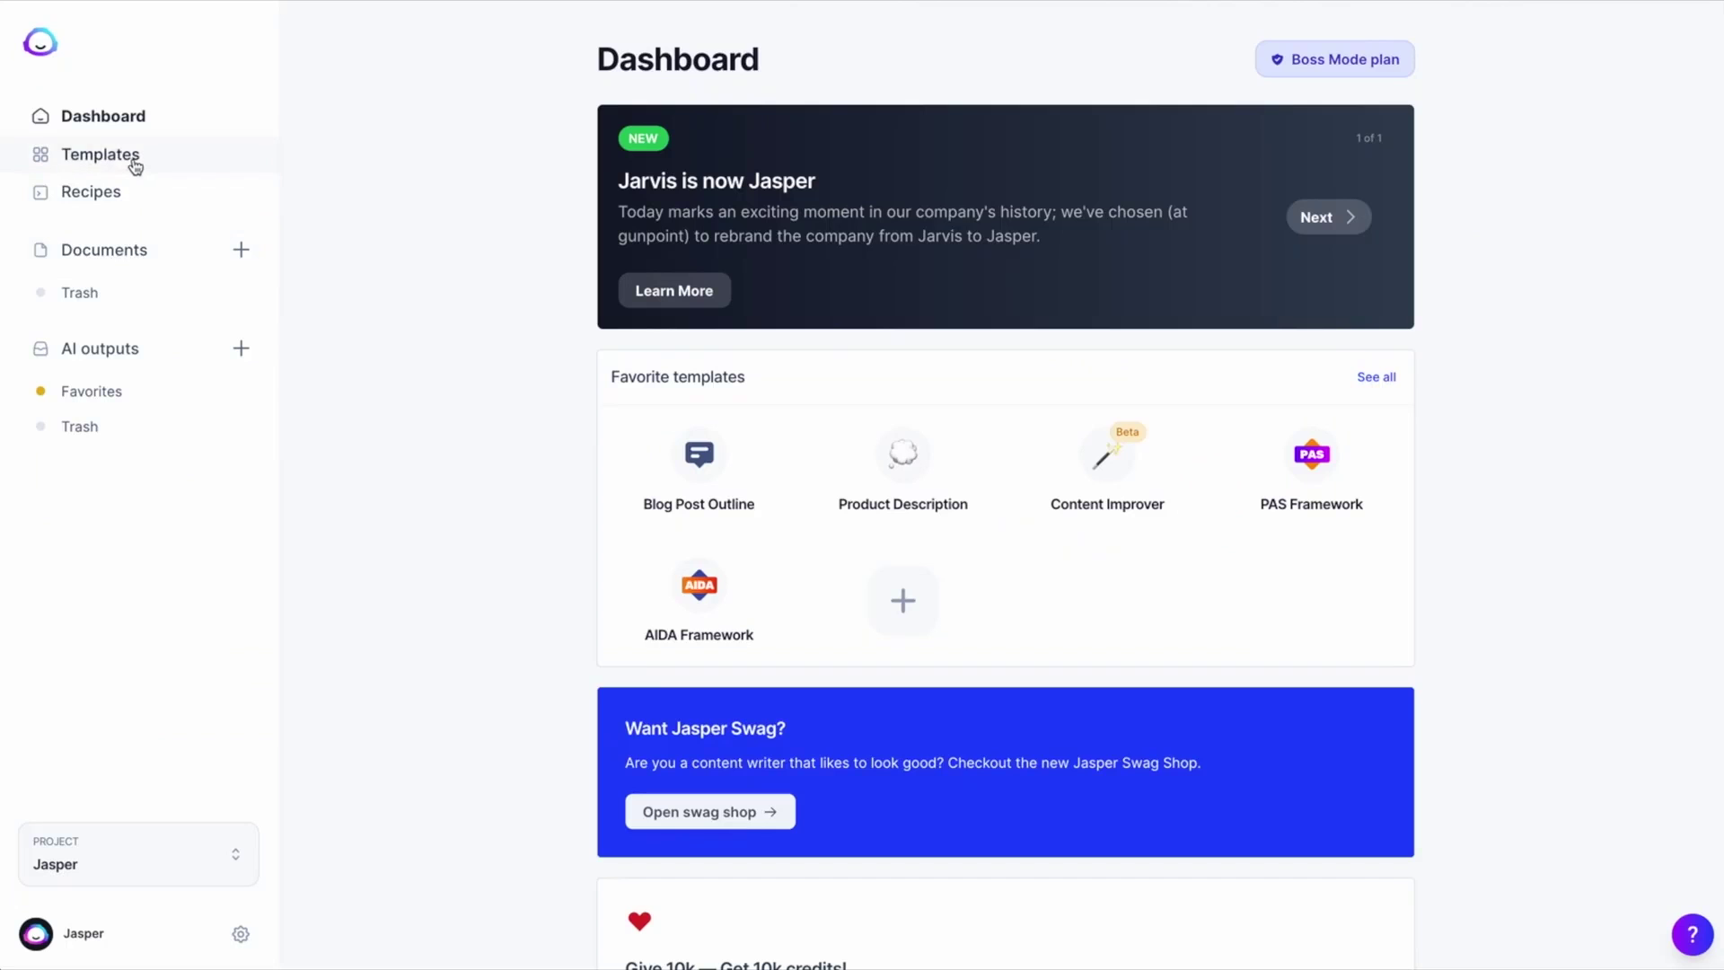
pyautogui.click(133, 158)
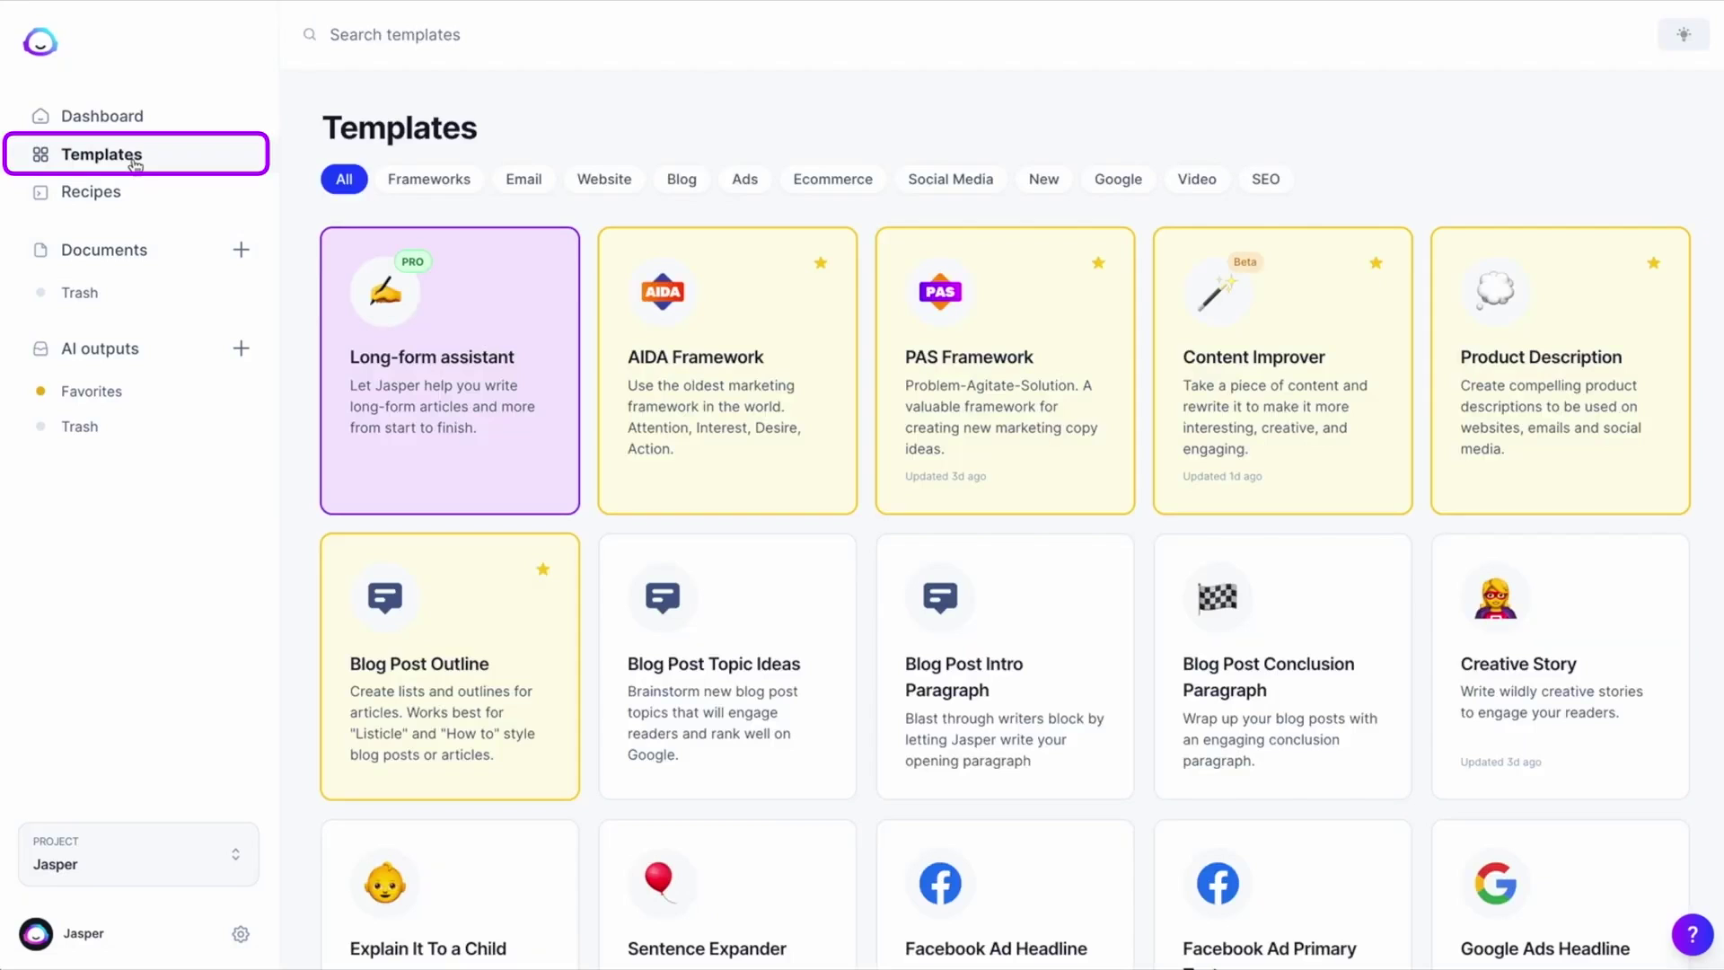
# Step: Start a blank document in Power mode, then open the AIDA Framework template
pyautogui.click(240, 249)
pyautogui.click(697, 260)
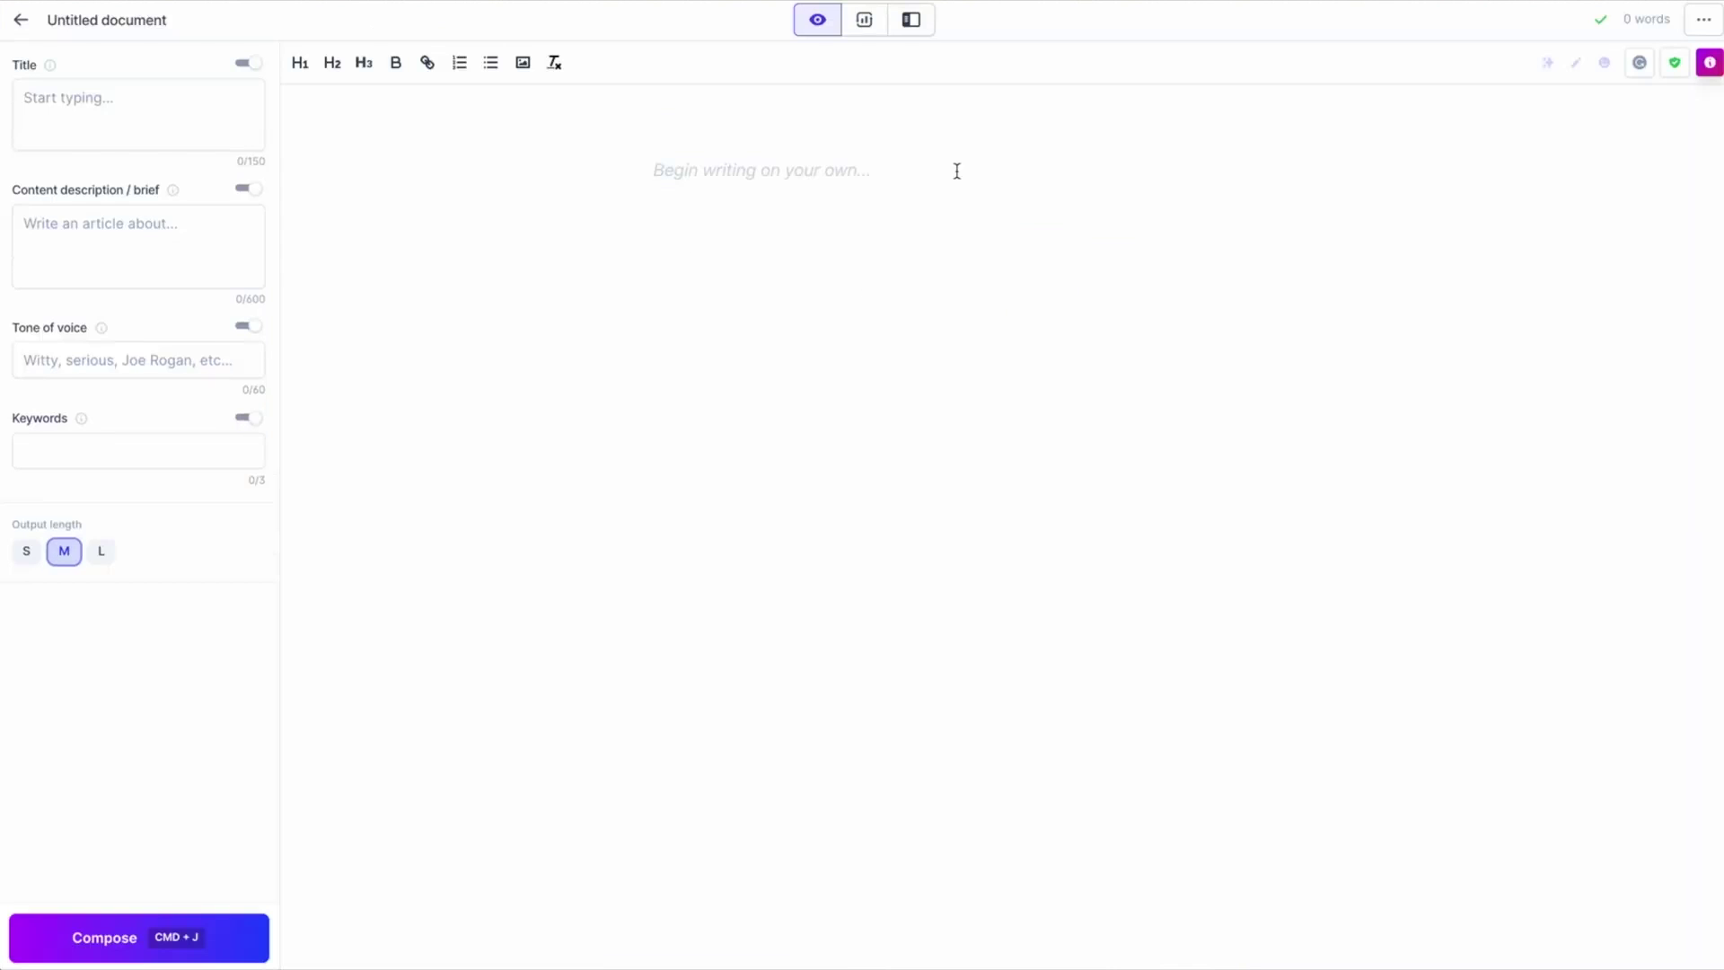
pyautogui.click(913, 22)
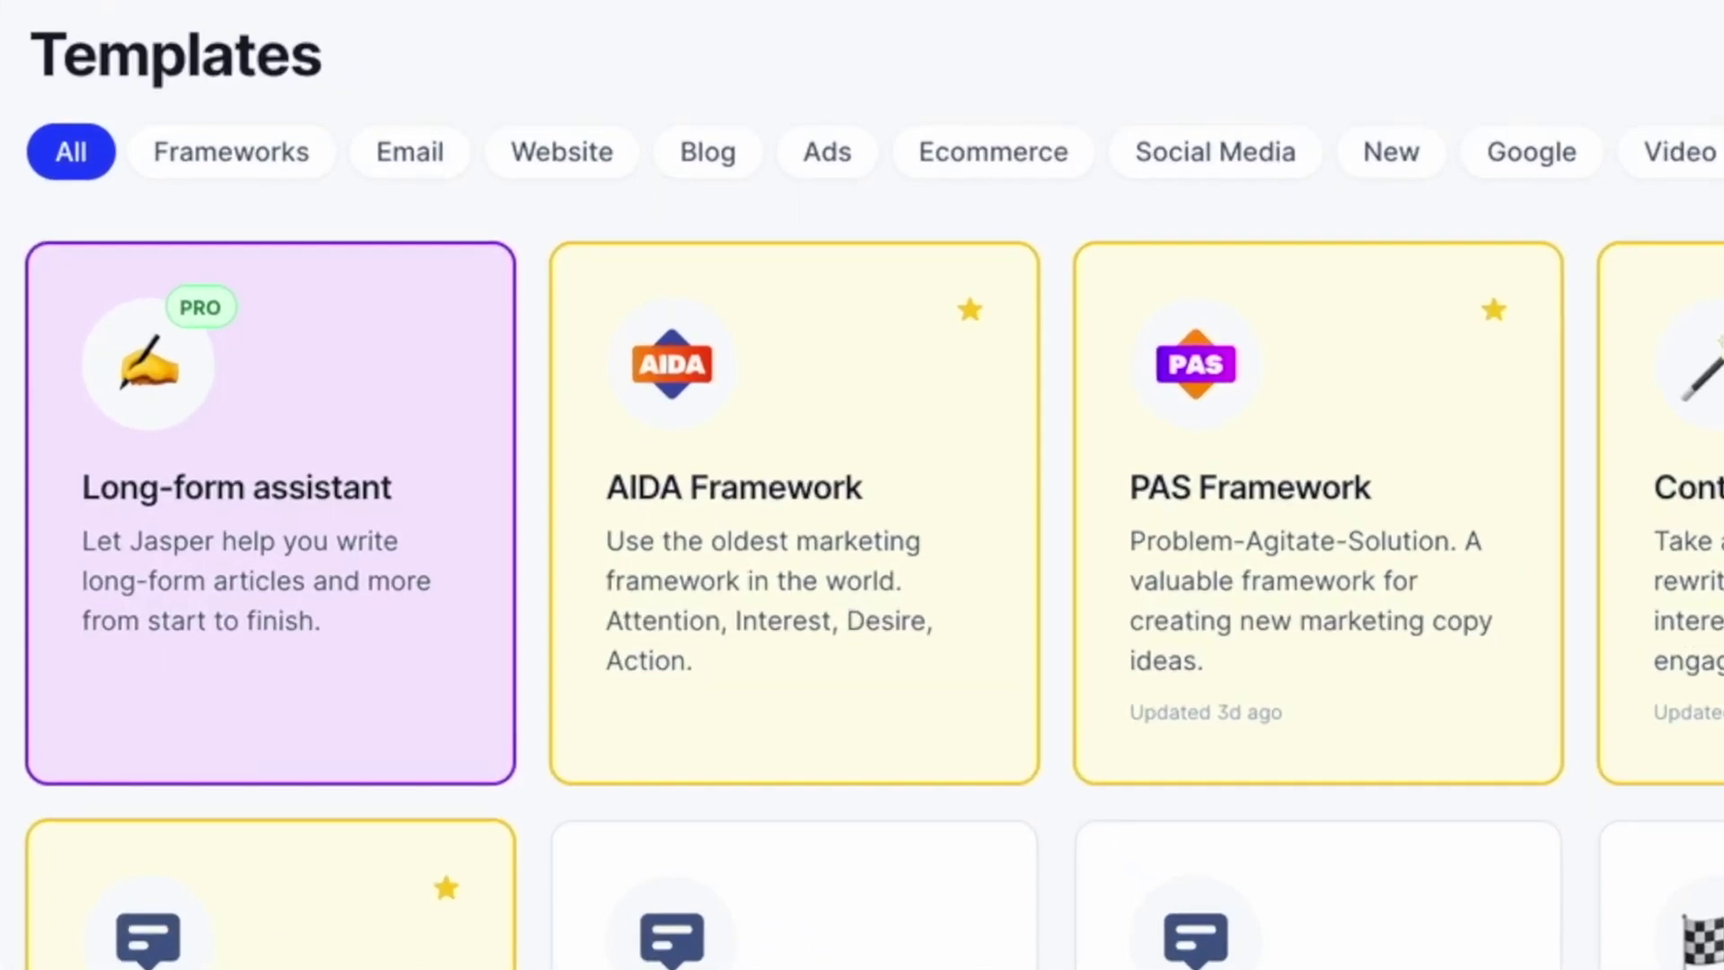
pyautogui.click(853, 272)
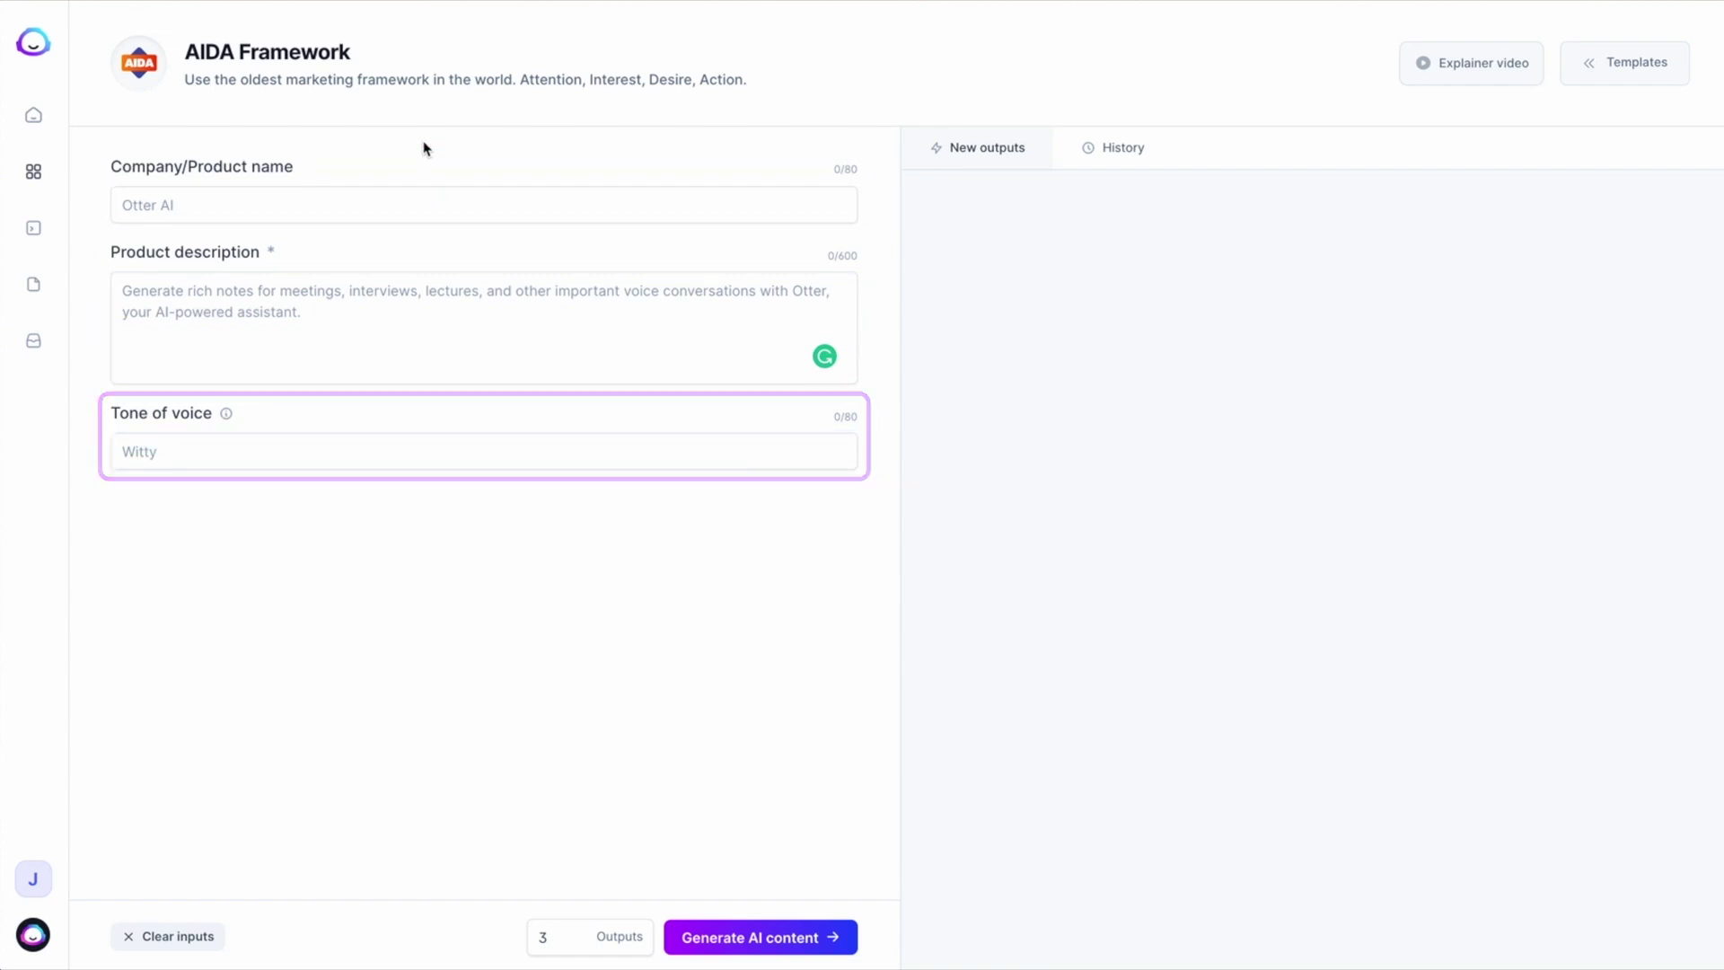
# Step: Fill the AIDA form with a love letter to the user's wife, the pasted description and a Nicholas Sparks tone, then generate
pyautogui.write('Love letter to ')
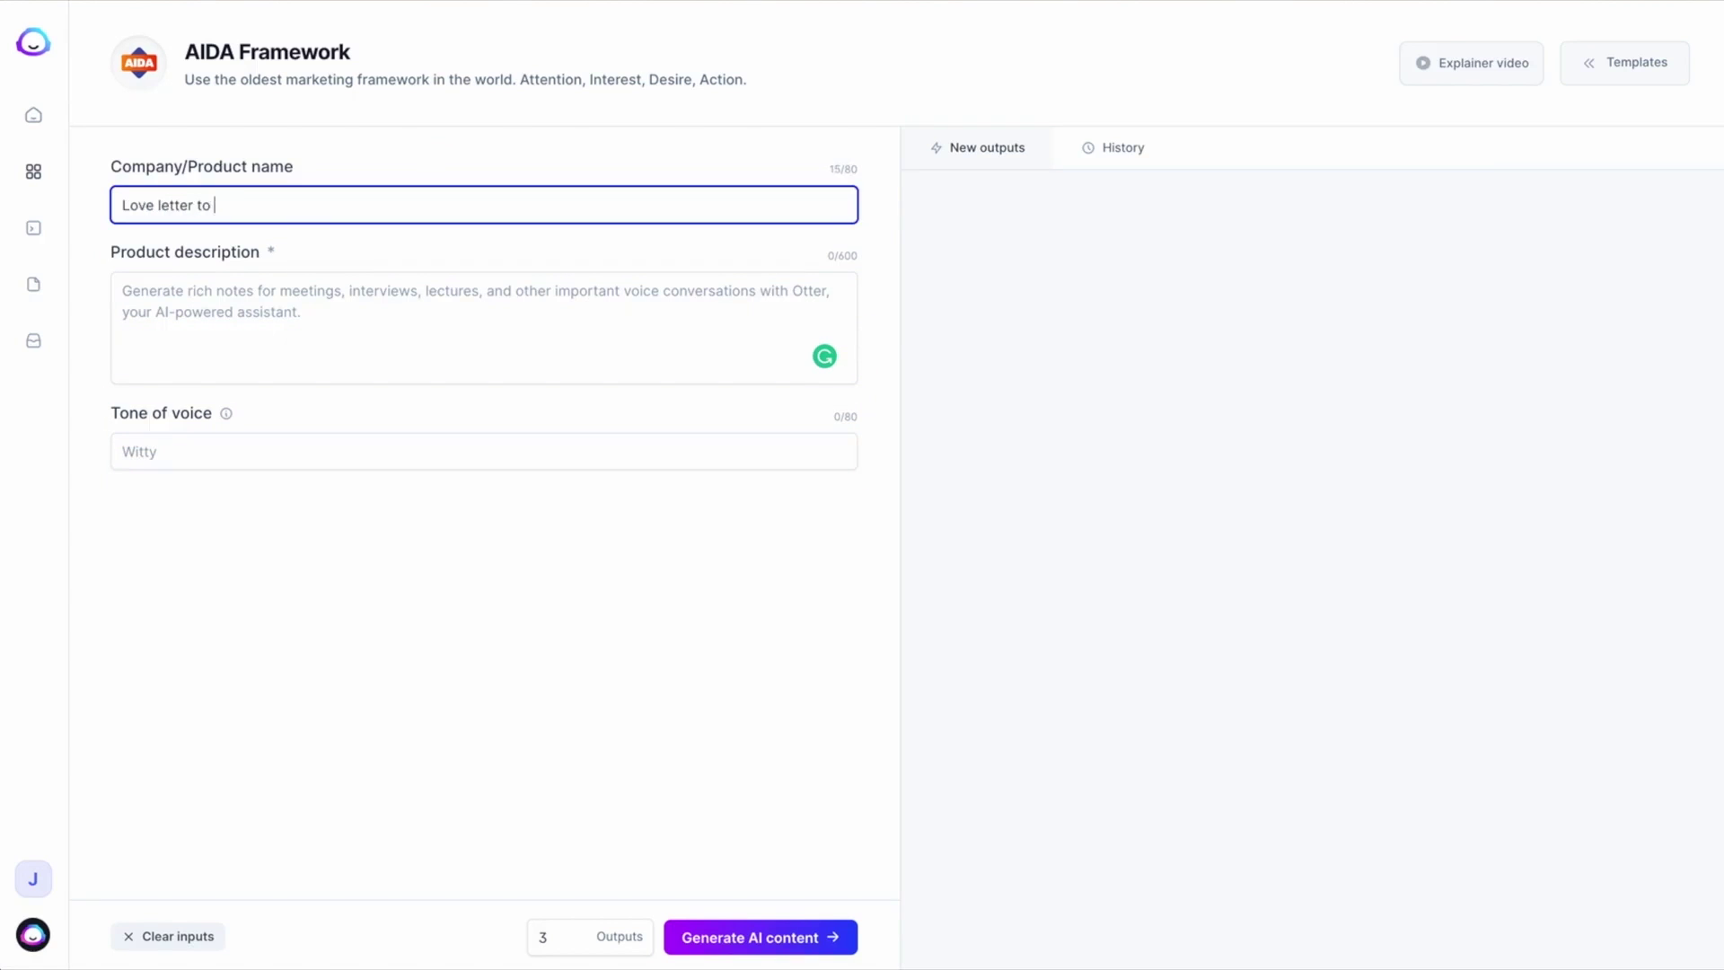
pyautogui.write('my wife Laura')
pyautogui.click(281, 289)
pyautogui.write('My wife Laura is such an amazing mom to our 2 kids Lulu and Sully. We\'ve been married for 6 years now. Without her, I would honestly be lost."')
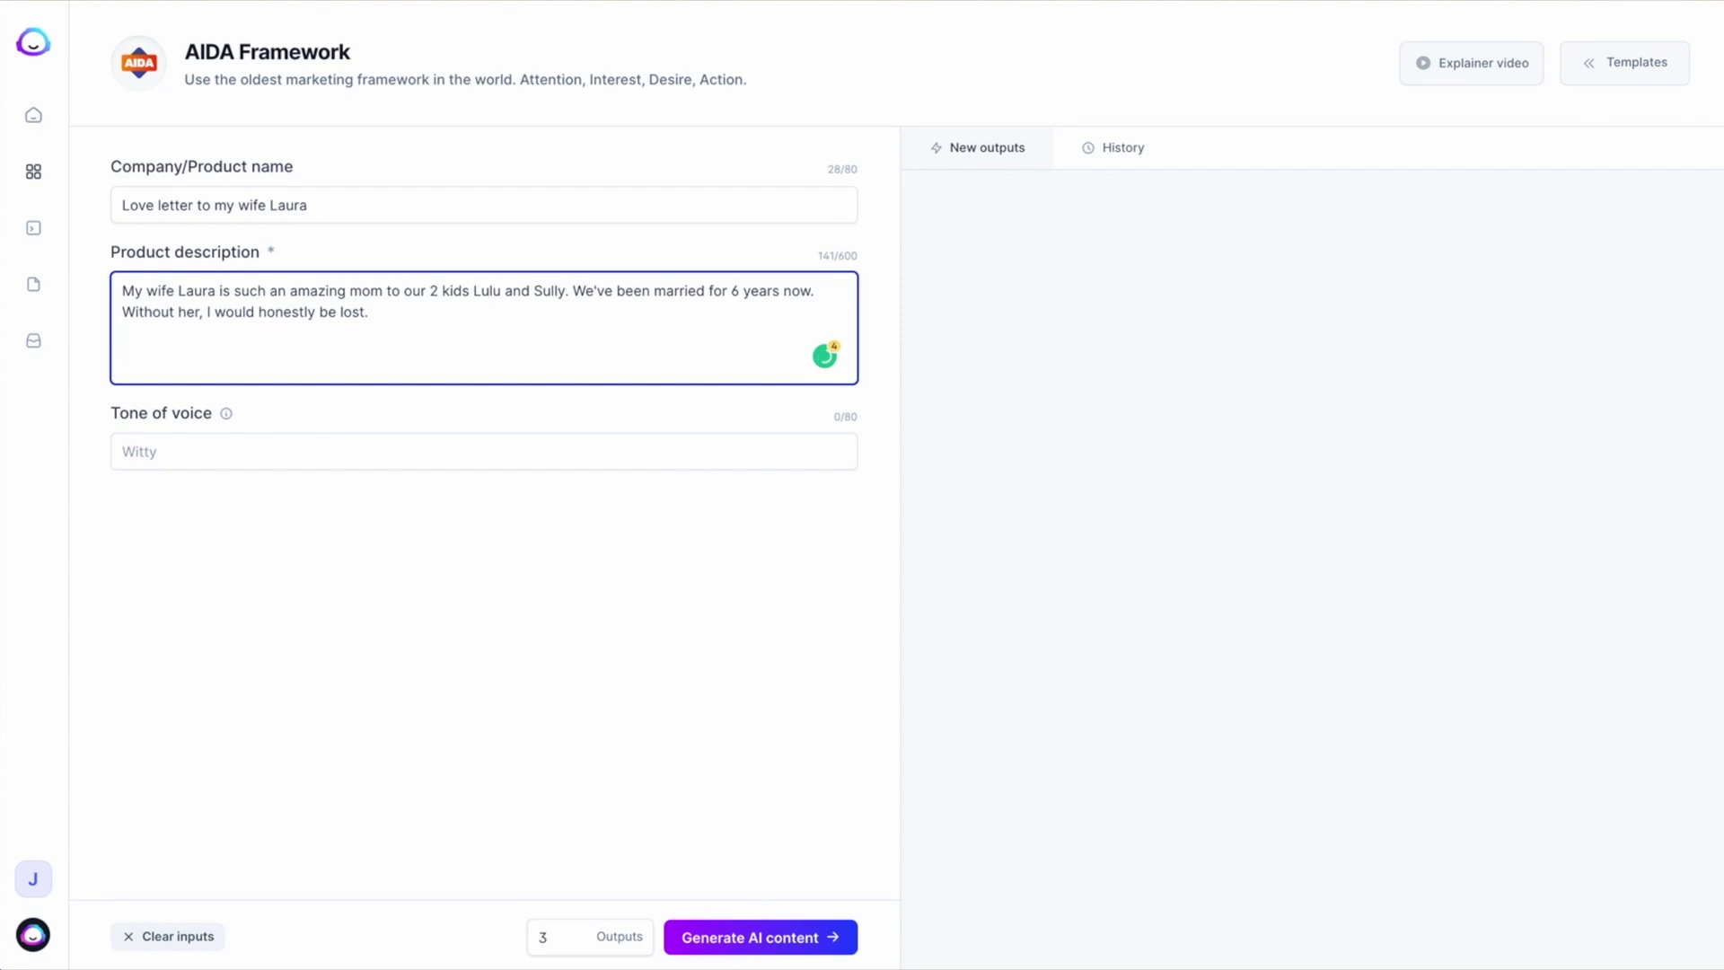
pyautogui.click(278, 443)
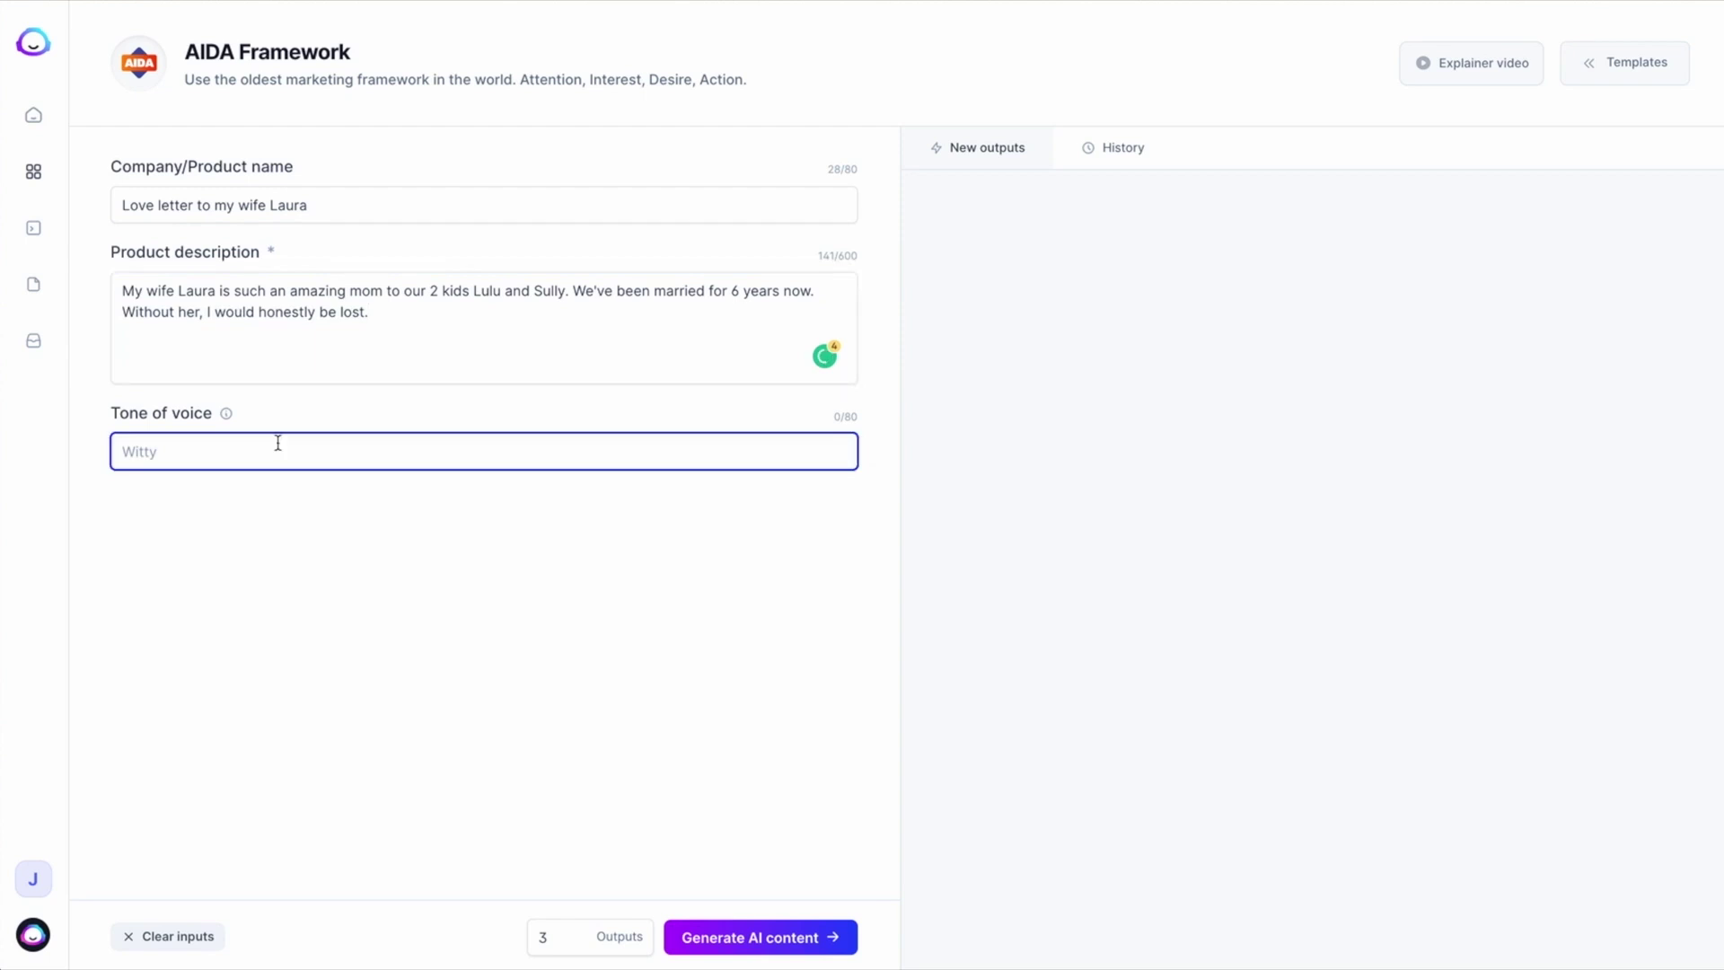
pyautogui.write('Nicholas Sparks')
pyautogui.click(778, 945)
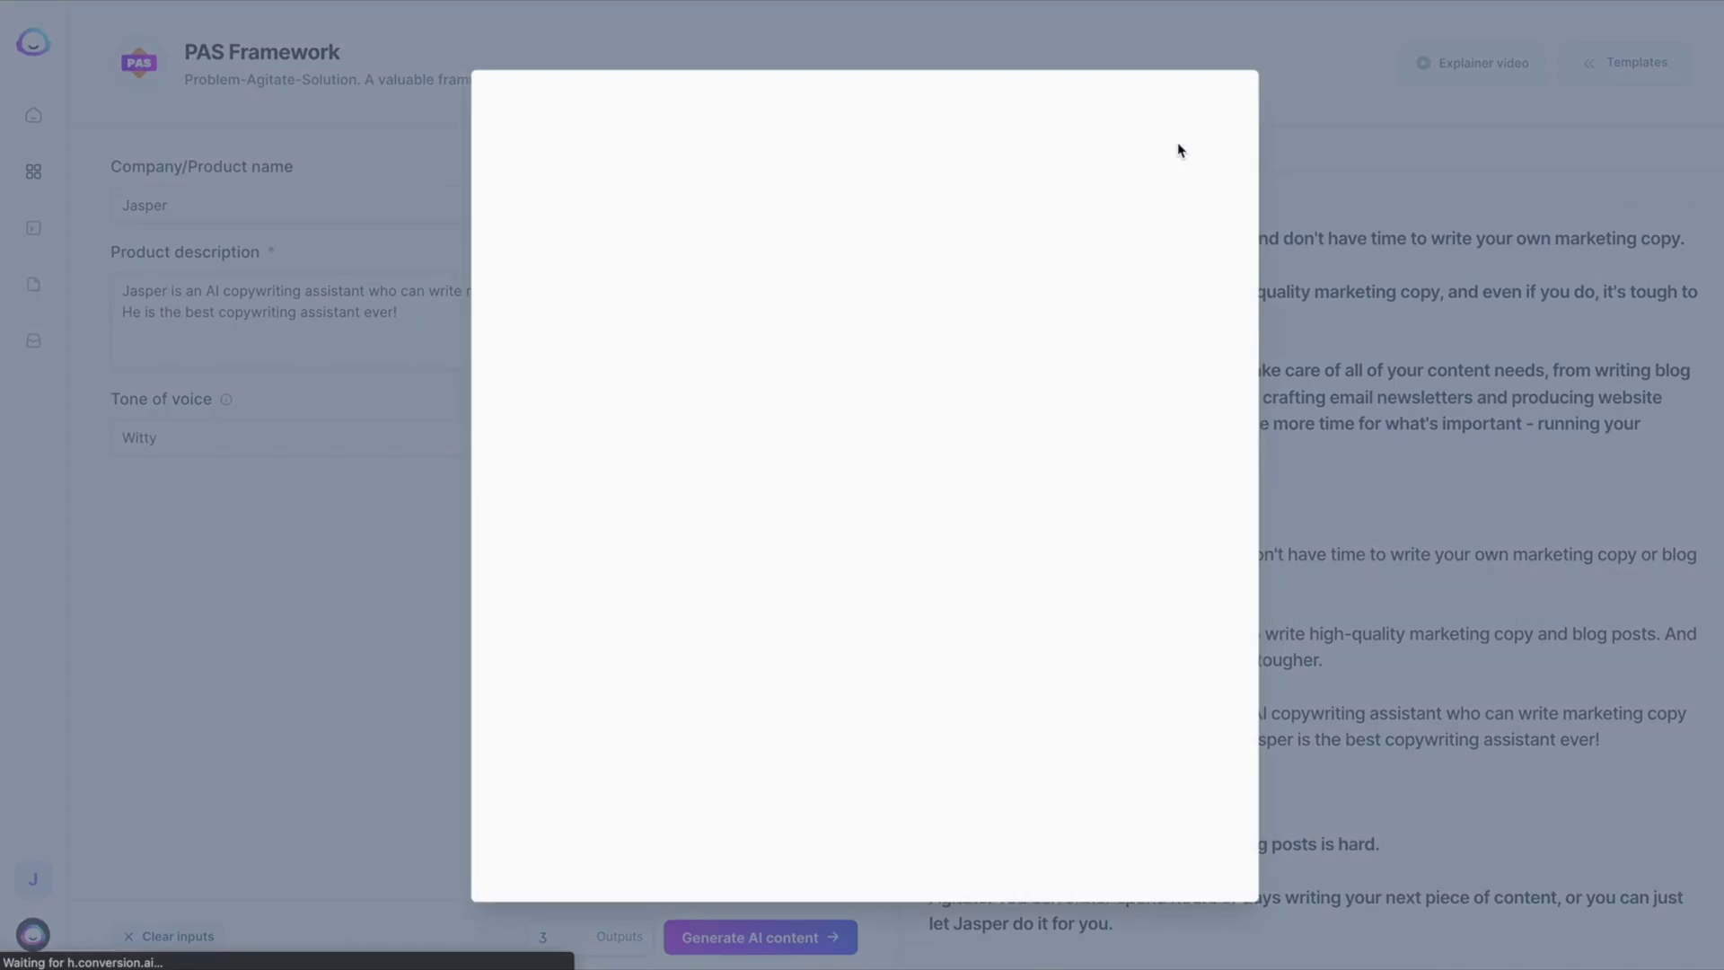
# Step: Show the PAS output's inputs, then move three favorited outputs into the Bootcamp project
pyautogui.click(1235, 96)
pyautogui.click(1237, 136)
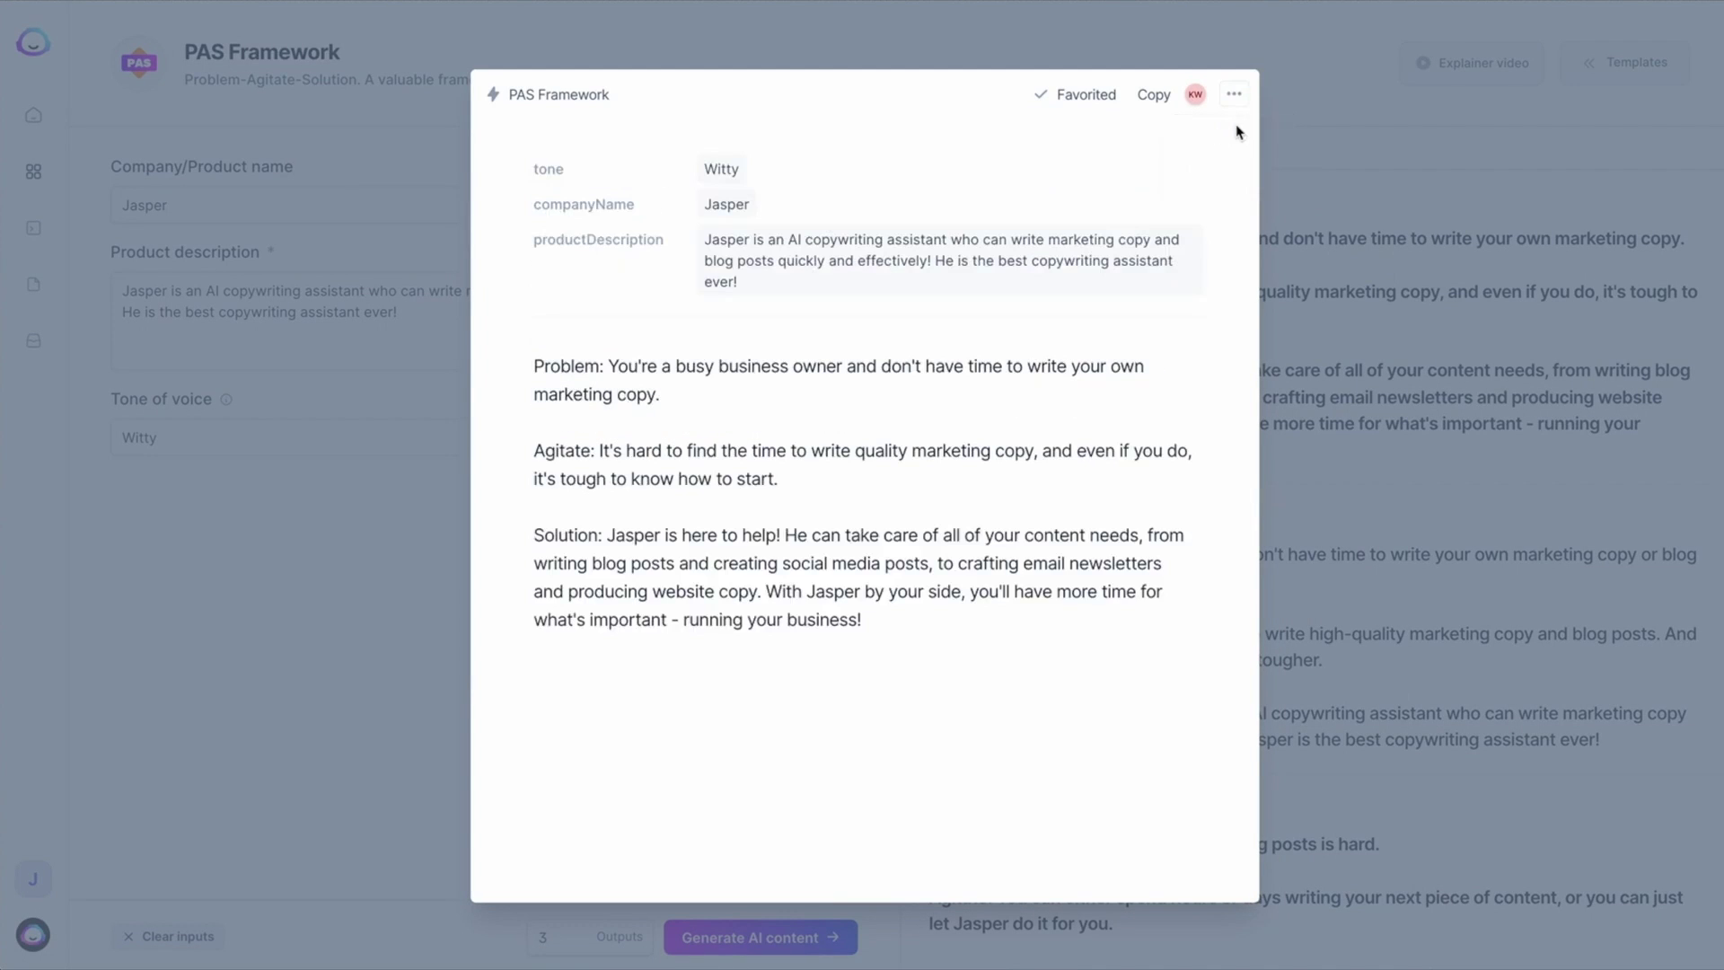
pyautogui.moveTo(882, 640); pyautogui.dragTo(1688, 301)
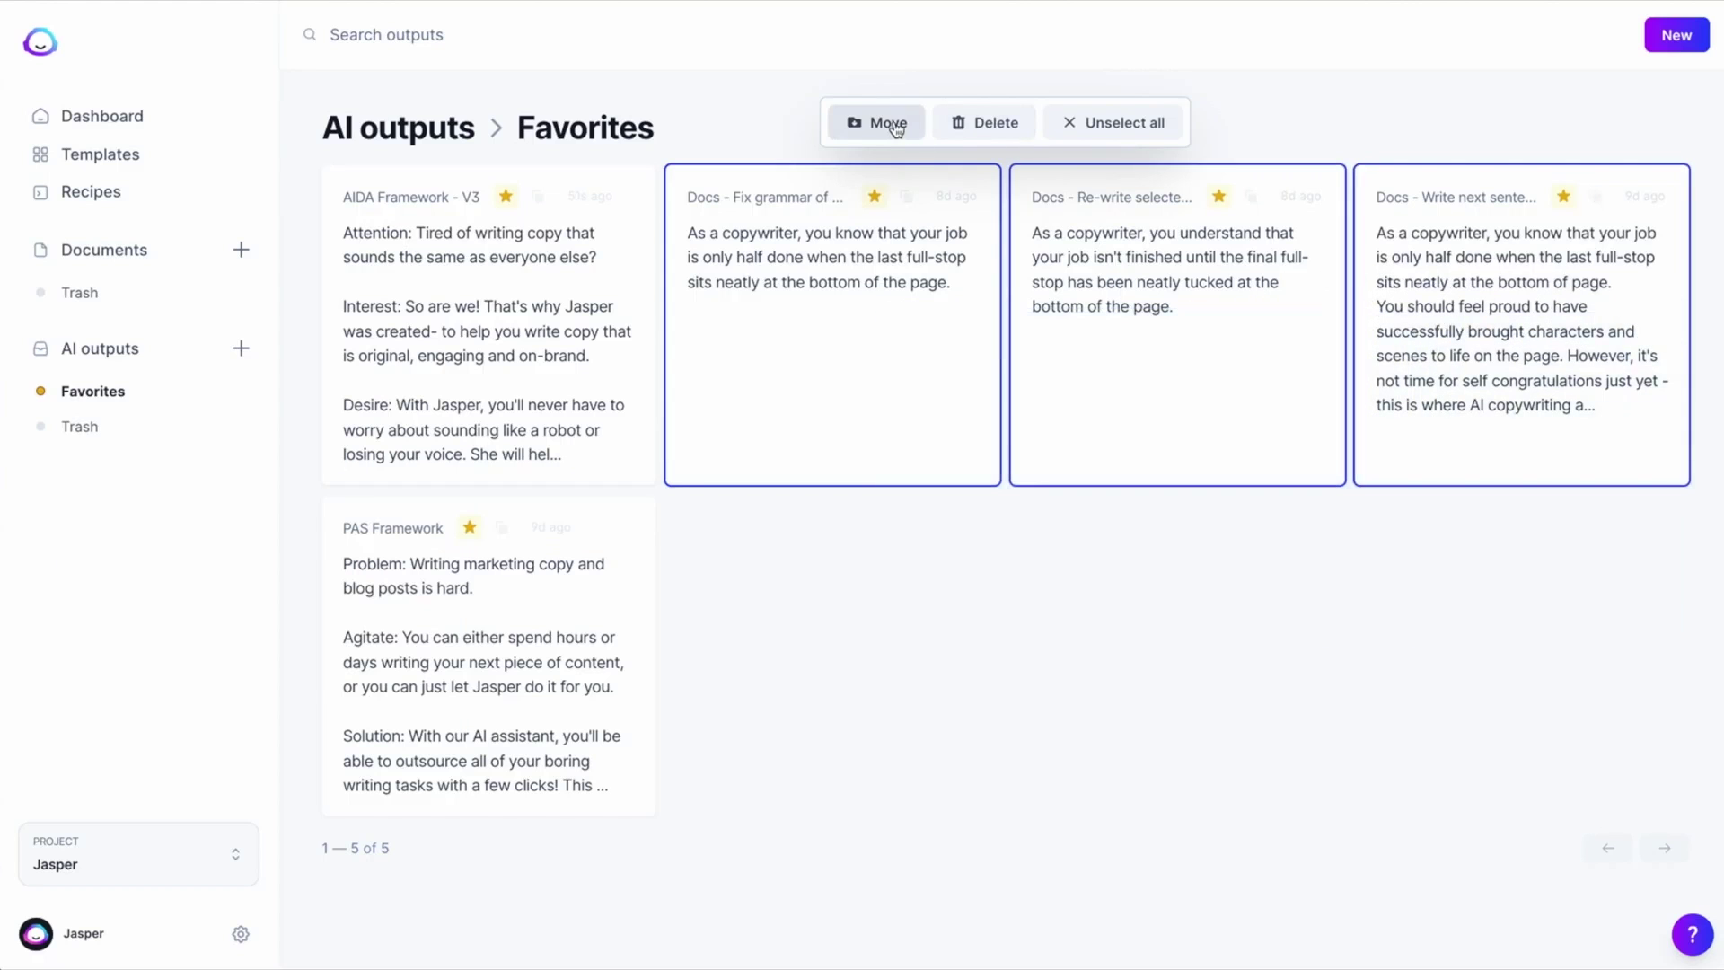
pyautogui.click(889, 123)
pyautogui.click(843, 277)
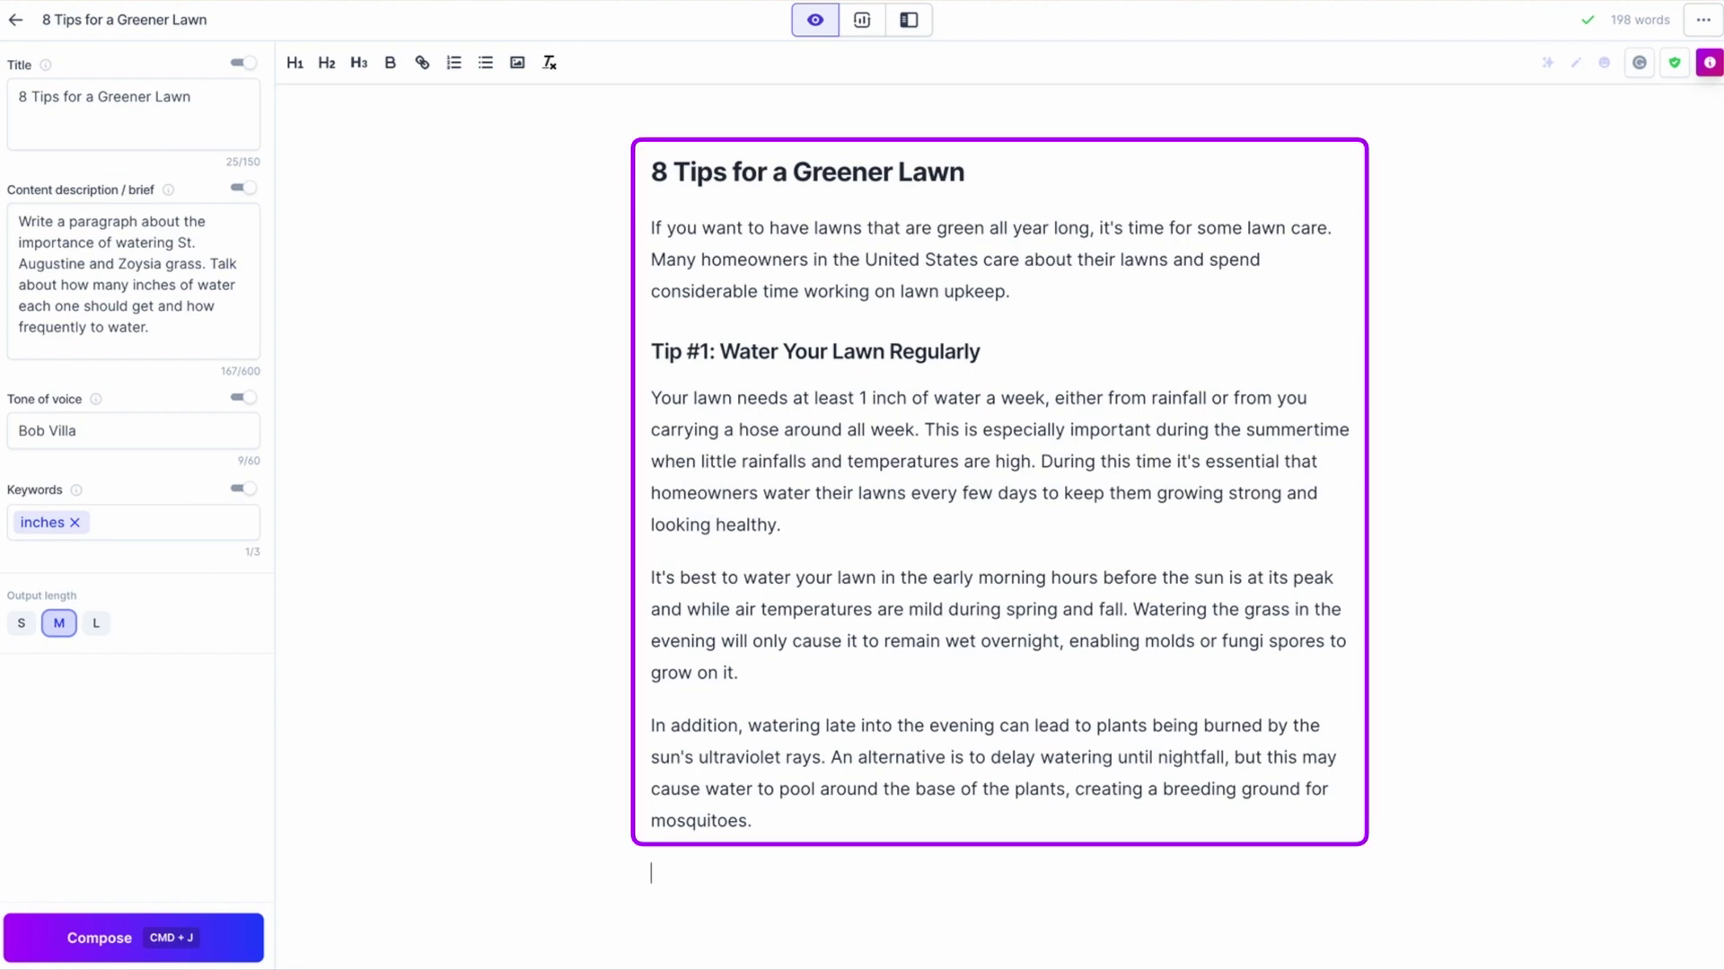
# Step: Run Compose (Cmd+J) to extend the lawn-tips article from its brief
pyautogui.press('super+j')
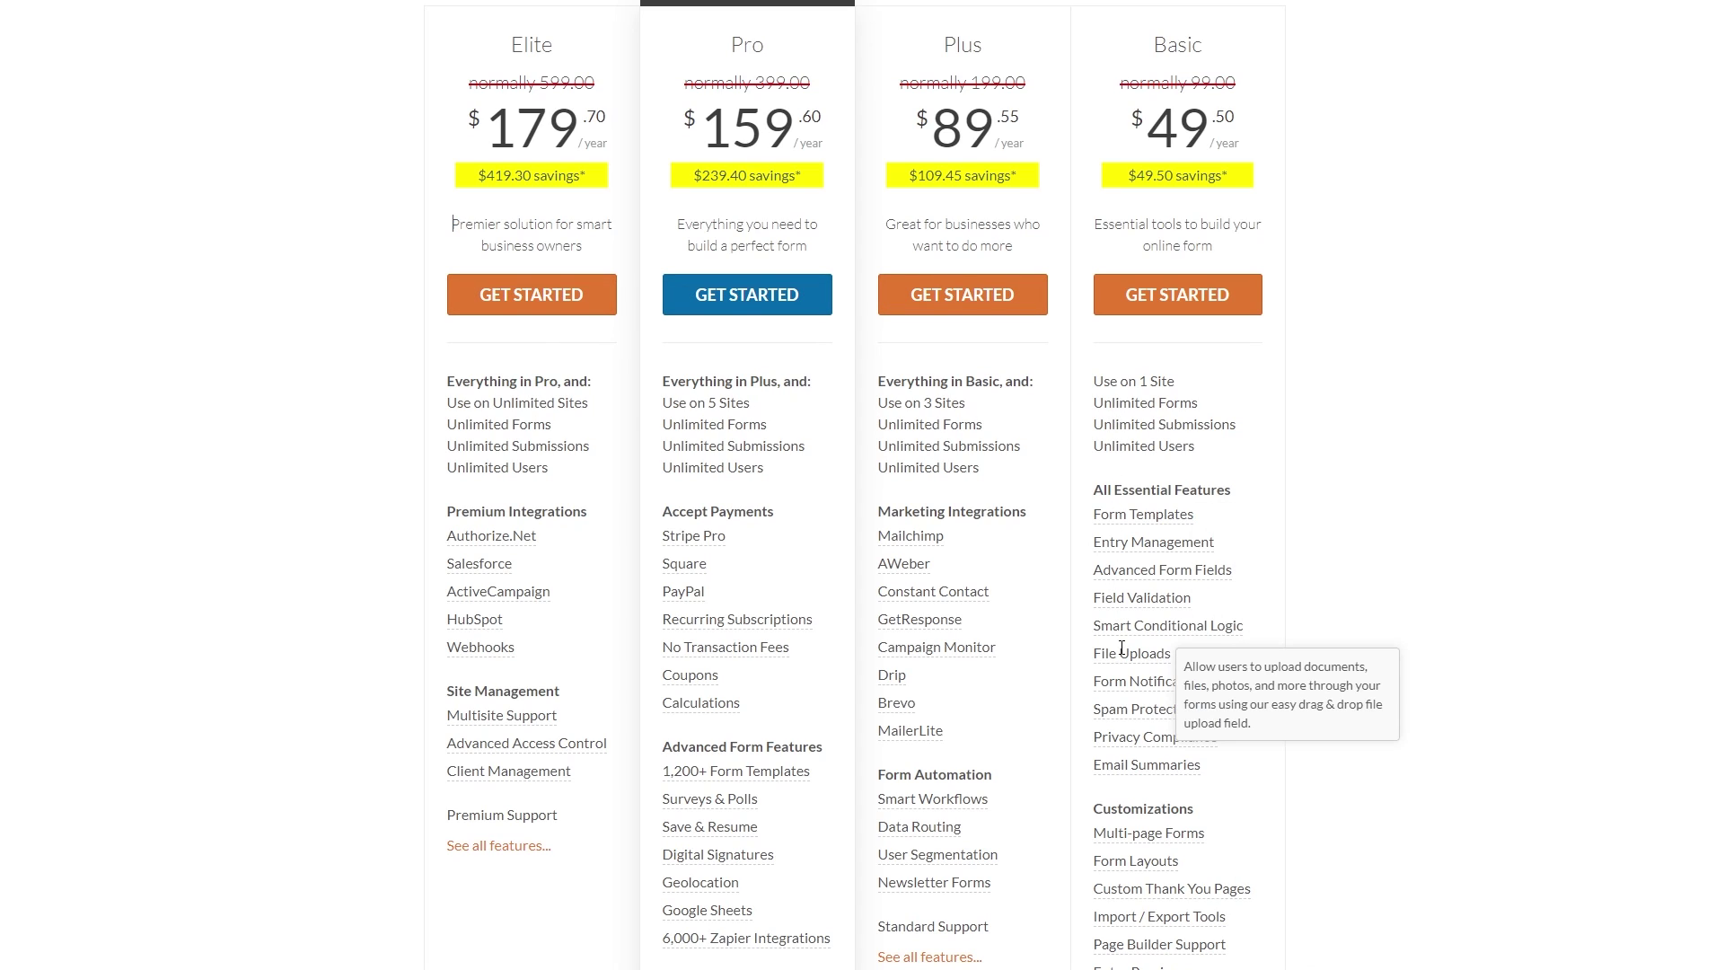
pyautogui.moveTo(1121, 681)
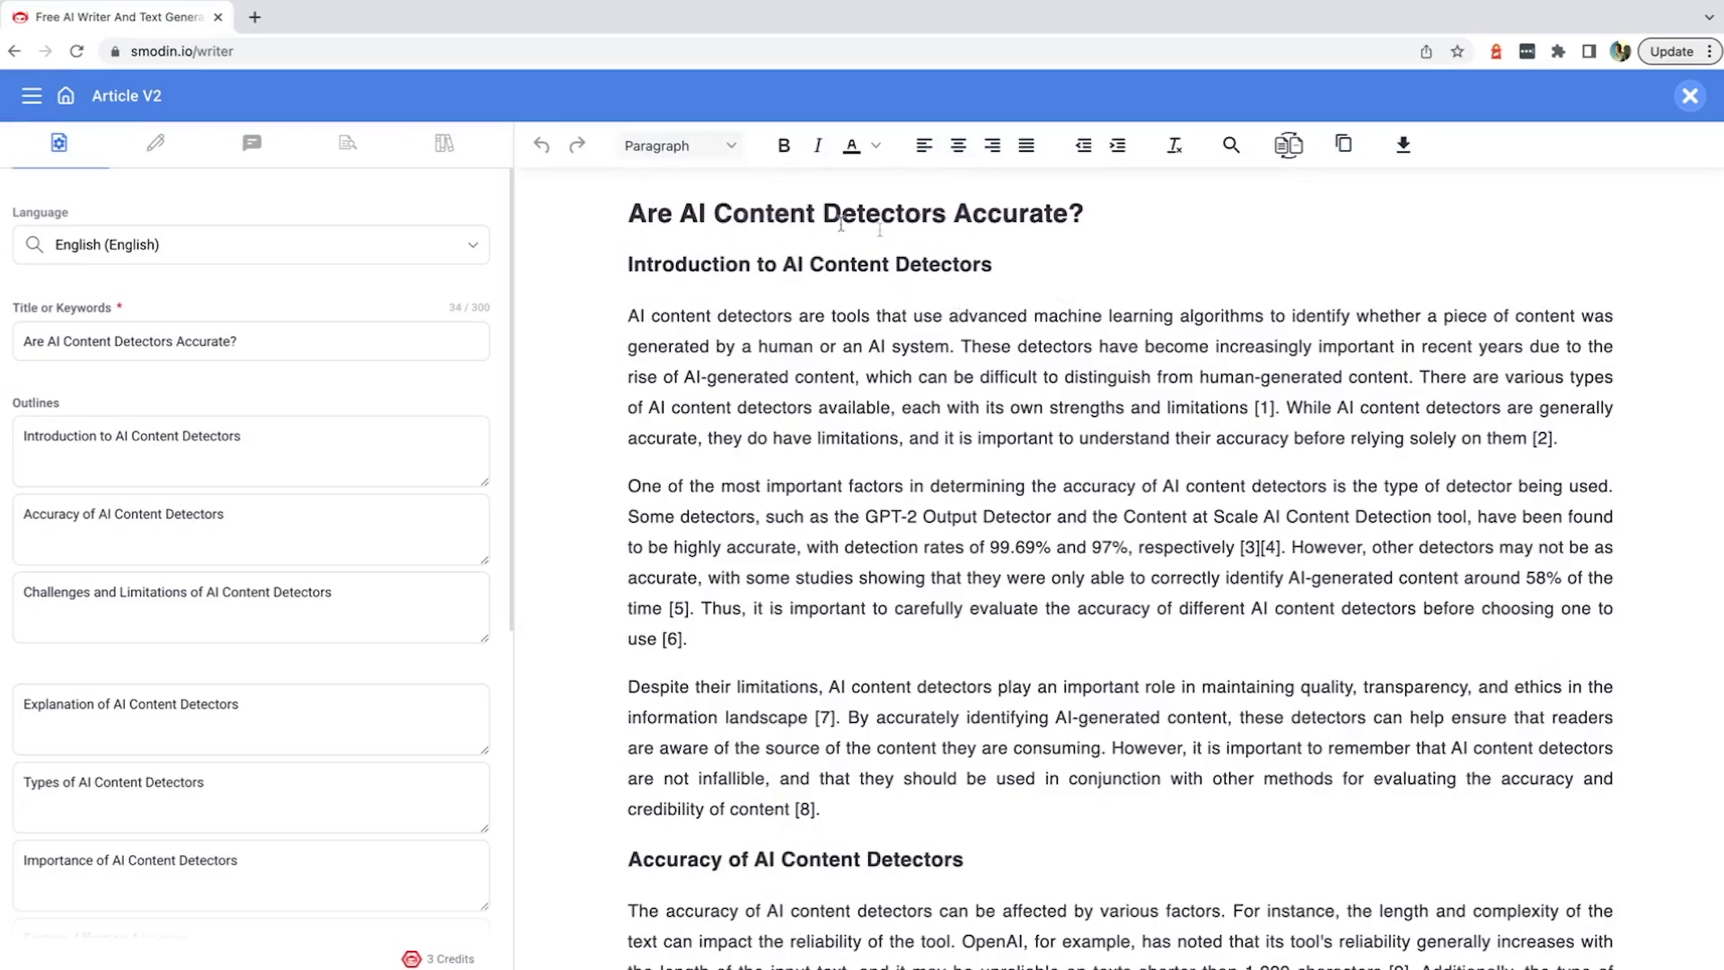
pyautogui.scroll(-20, 818, 377)
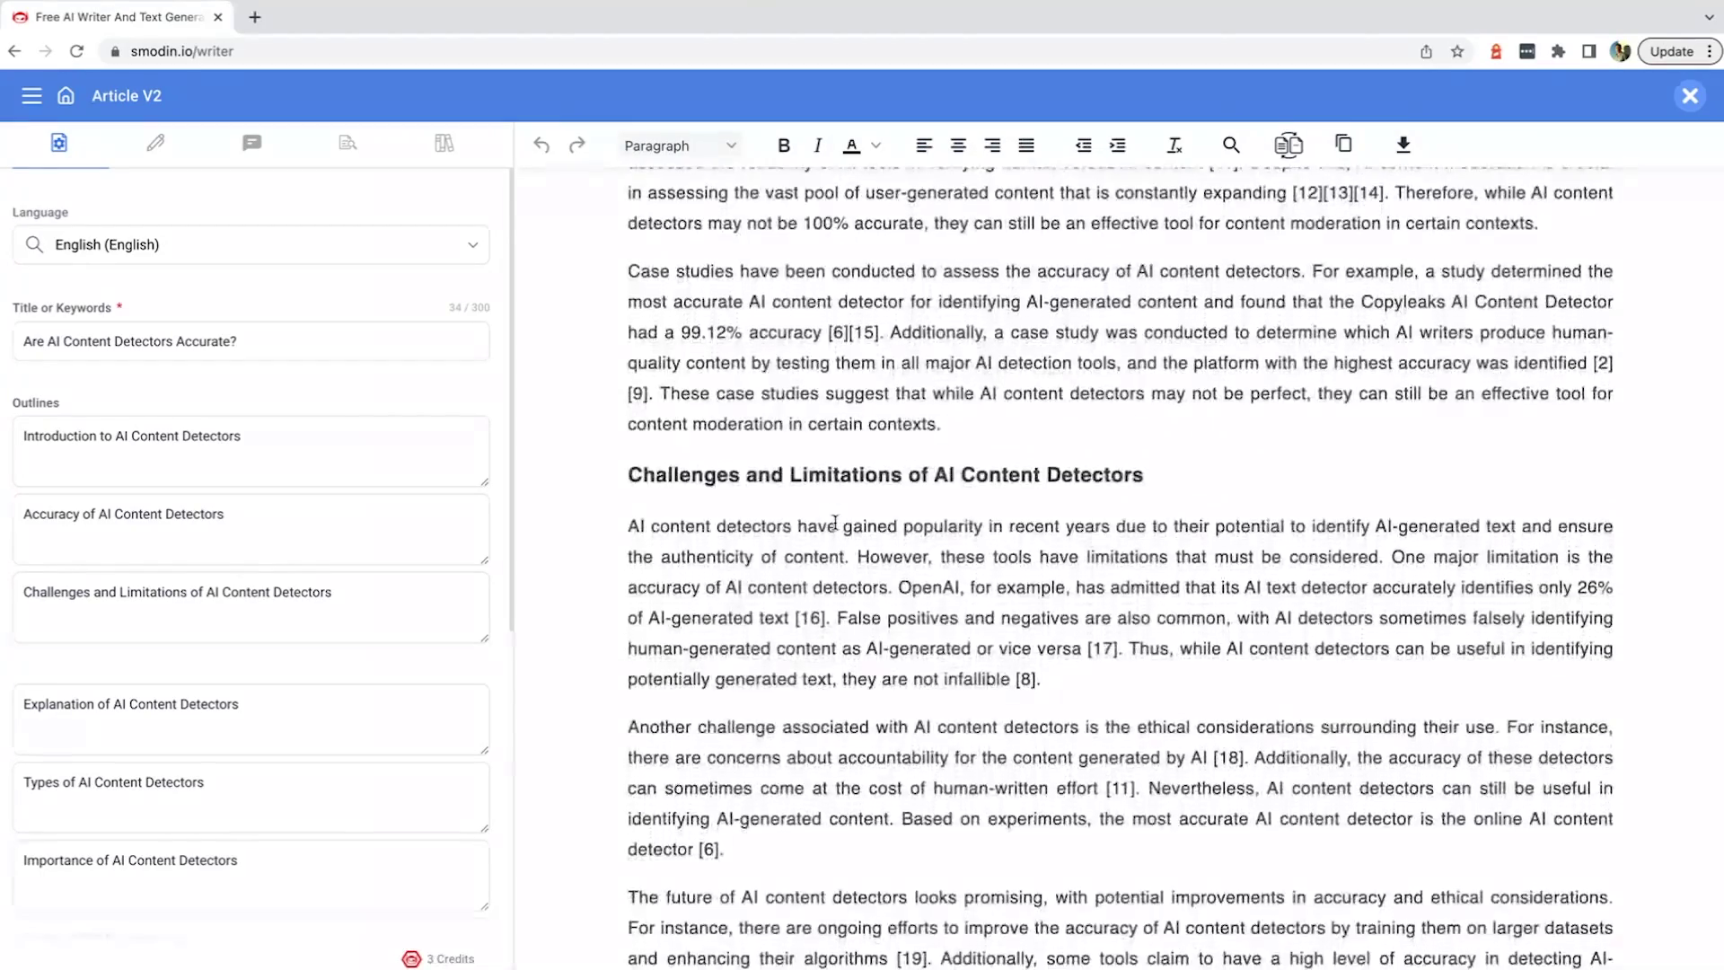
pyautogui.scroll(8, 835, 523)
pyautogui.scroll(10, 835, 523)
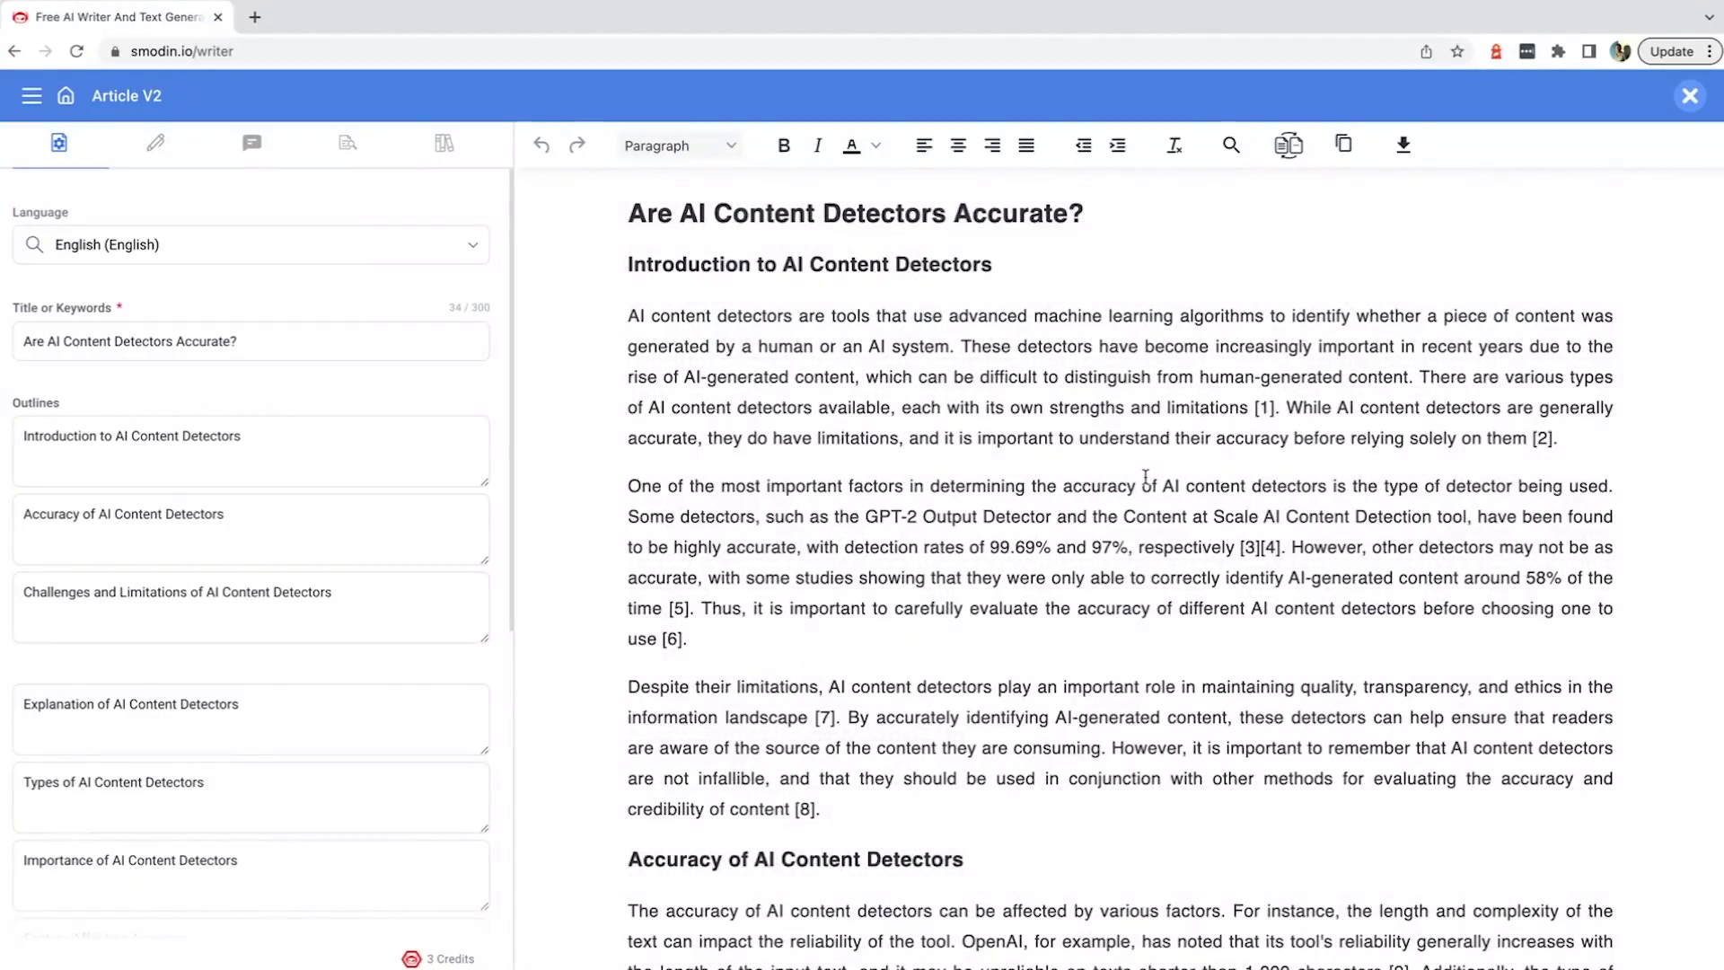
pyautogui.scroll(-20, 1077, 530)
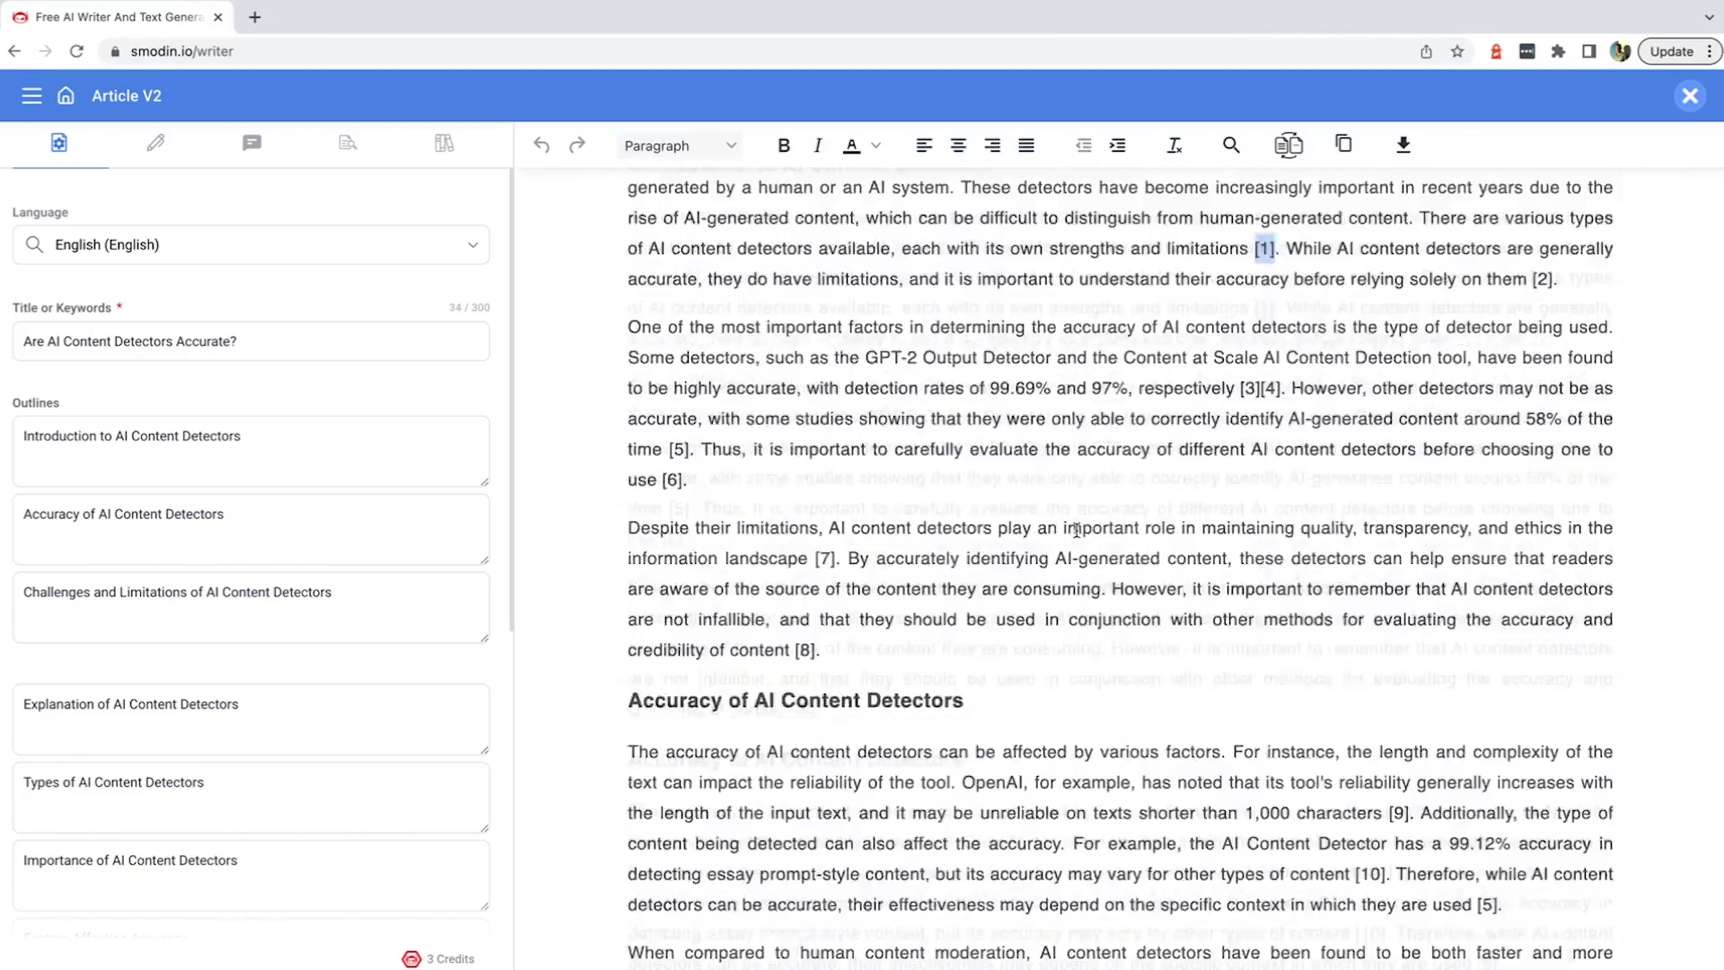
pyautogui.scroll(-10, 1076, 530)
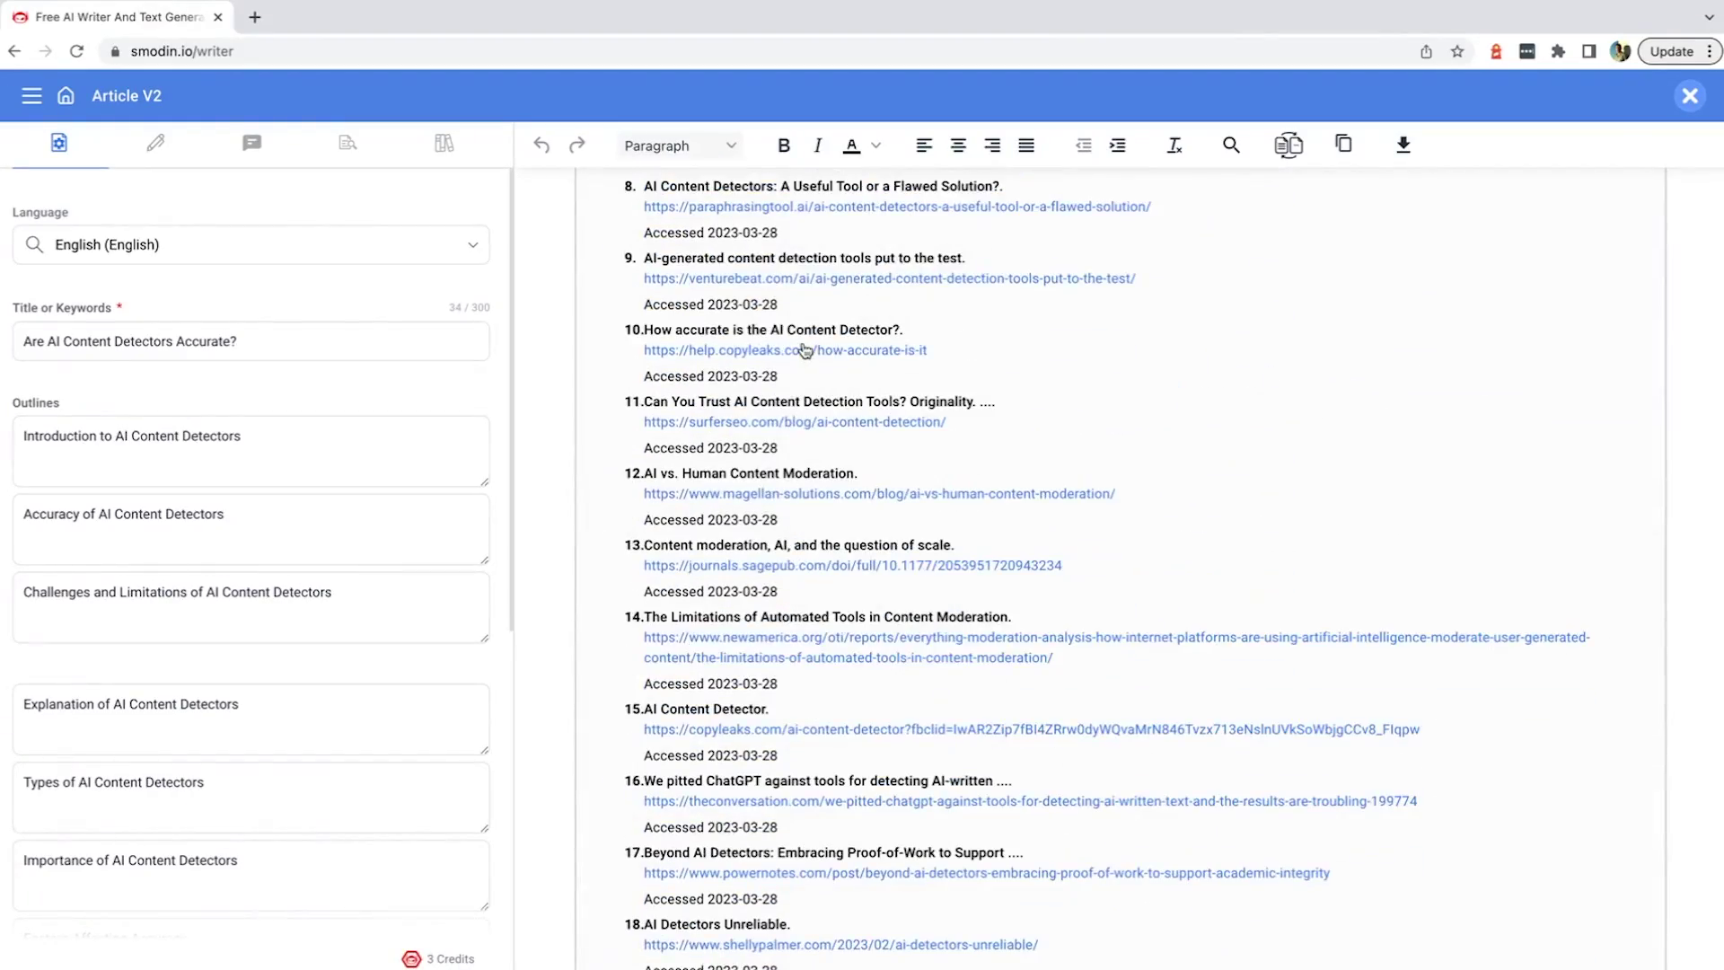
pyautogui.scroll(20, 806, 350)
pyautogui.scroll(-20, 806, 351)
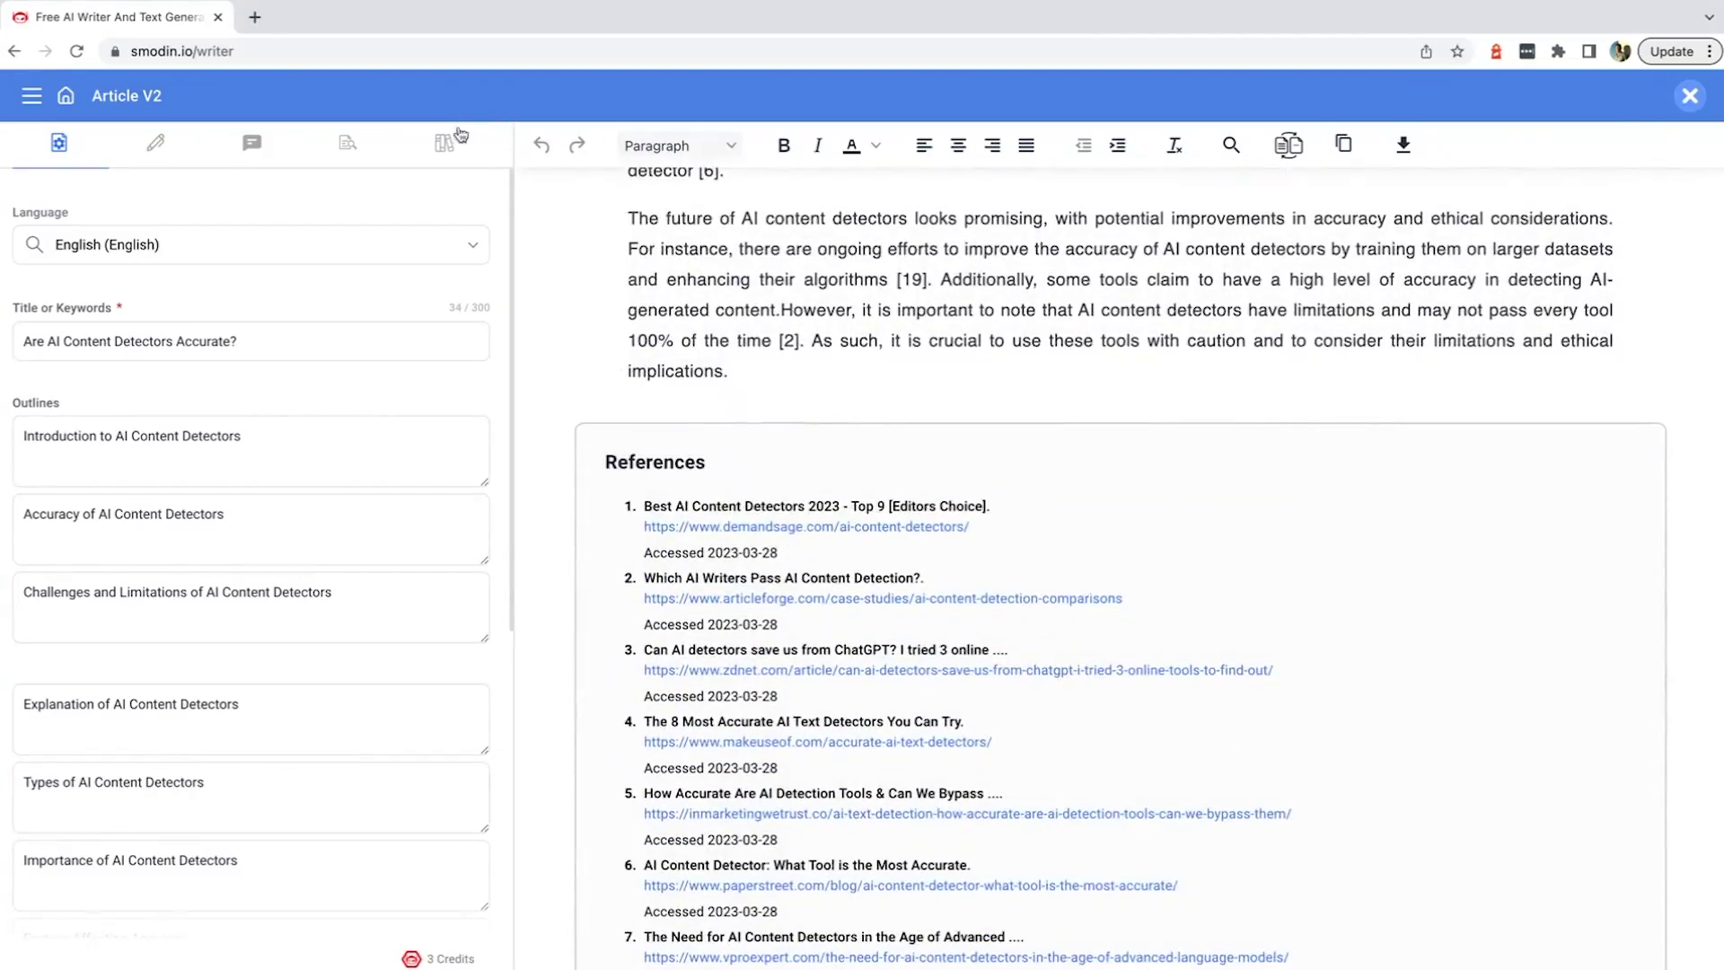
# Step: Show the source excerpts for references 1, 2 and 3 in the References list
pyautogui.click(449, 144)
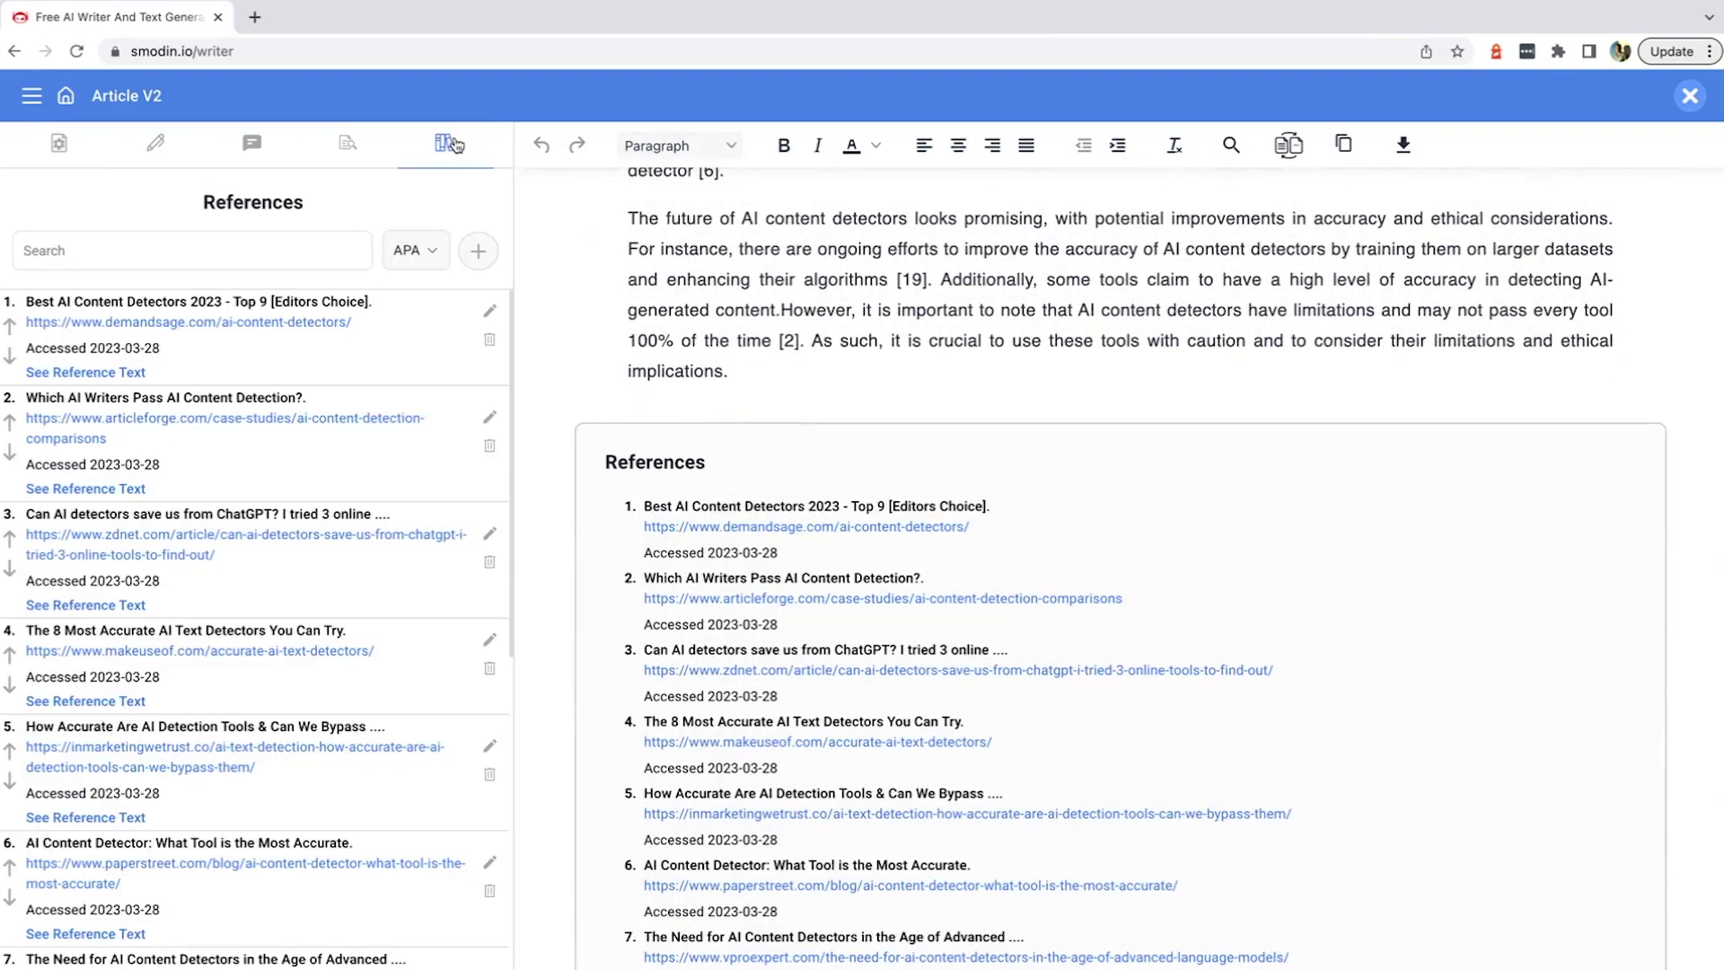
pyautogui.click(44, 374)
pyautogui.click(122, 558)
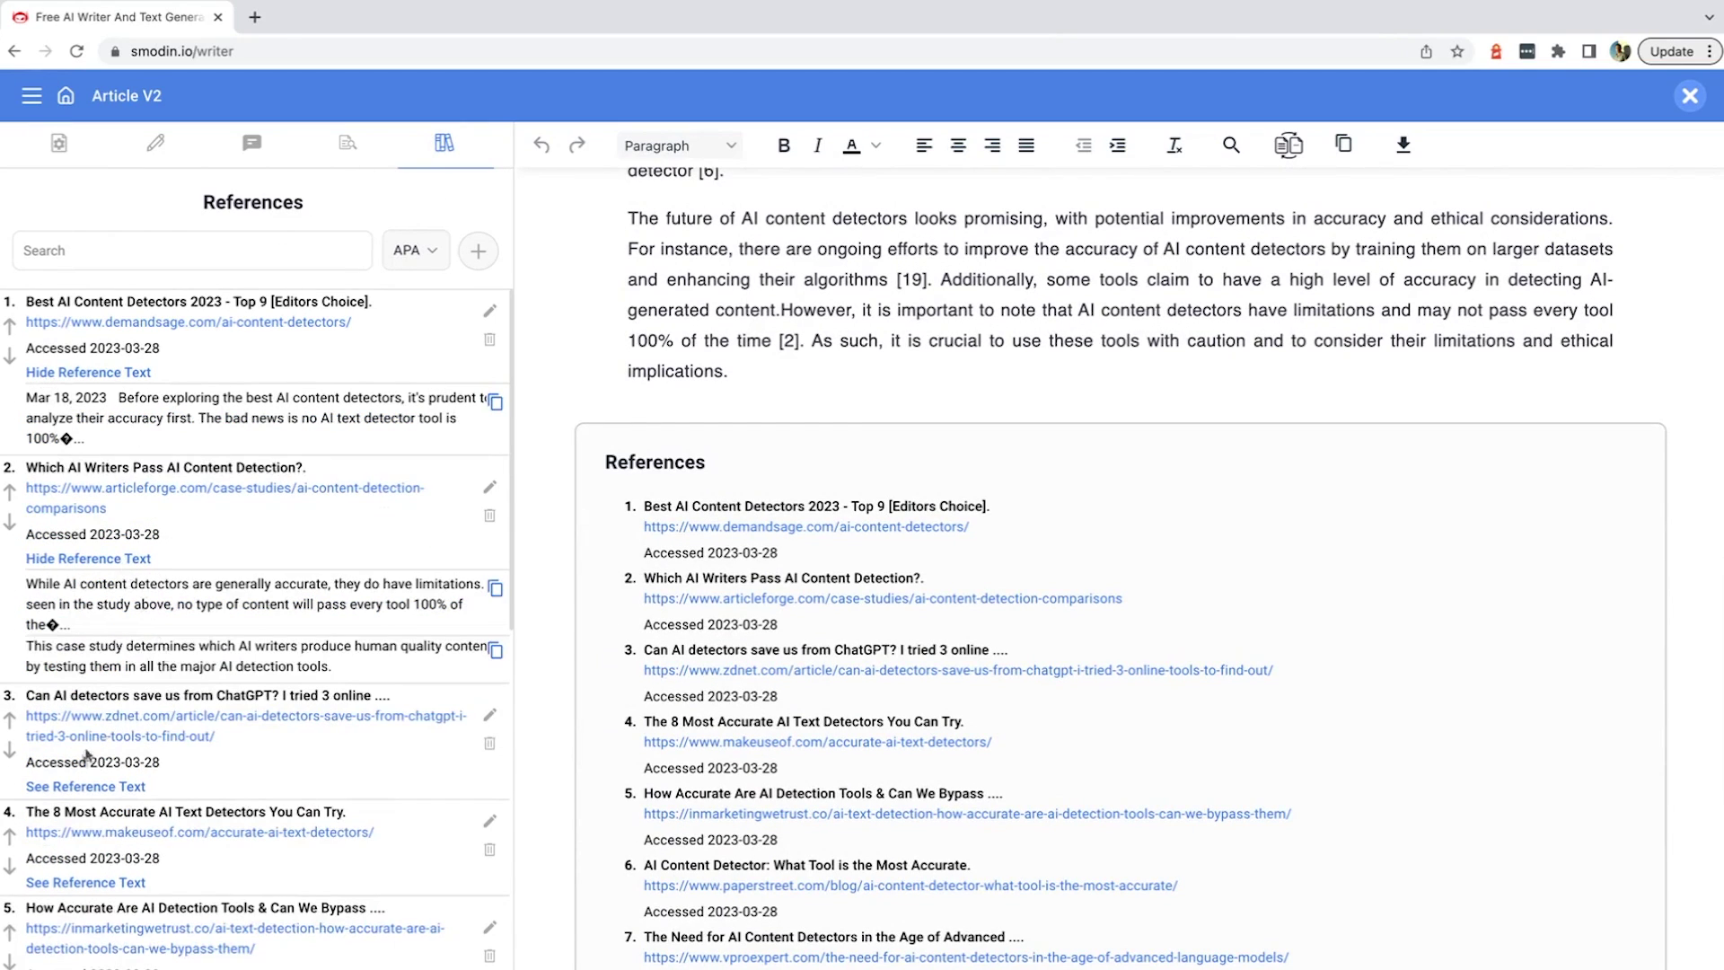
pyautogui.click(51, 788)
pyautogui.scroll(-1, 153, 790)
pyautogui.scroll(4, 1026, 330)
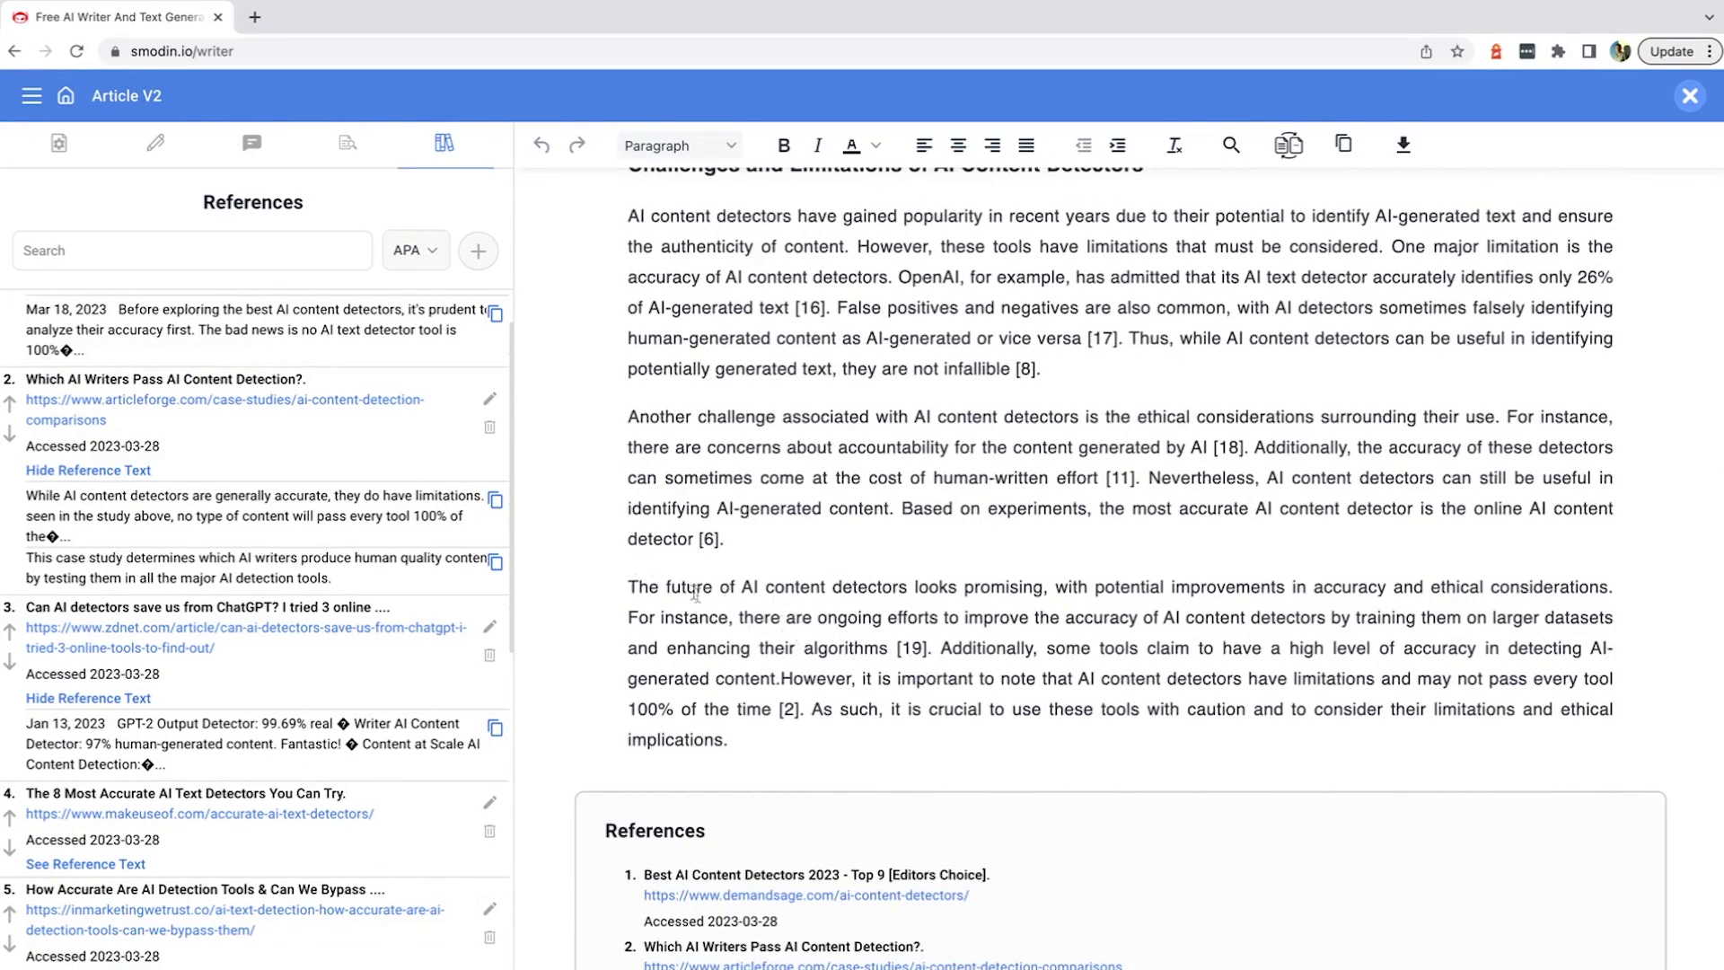
# Step: Highlight 'AI content detectors looks promising' and citation [19], then bring up the Research tools
pyautogui.moveTo(1037, 587); pyautogui.dragTo(733, 586)
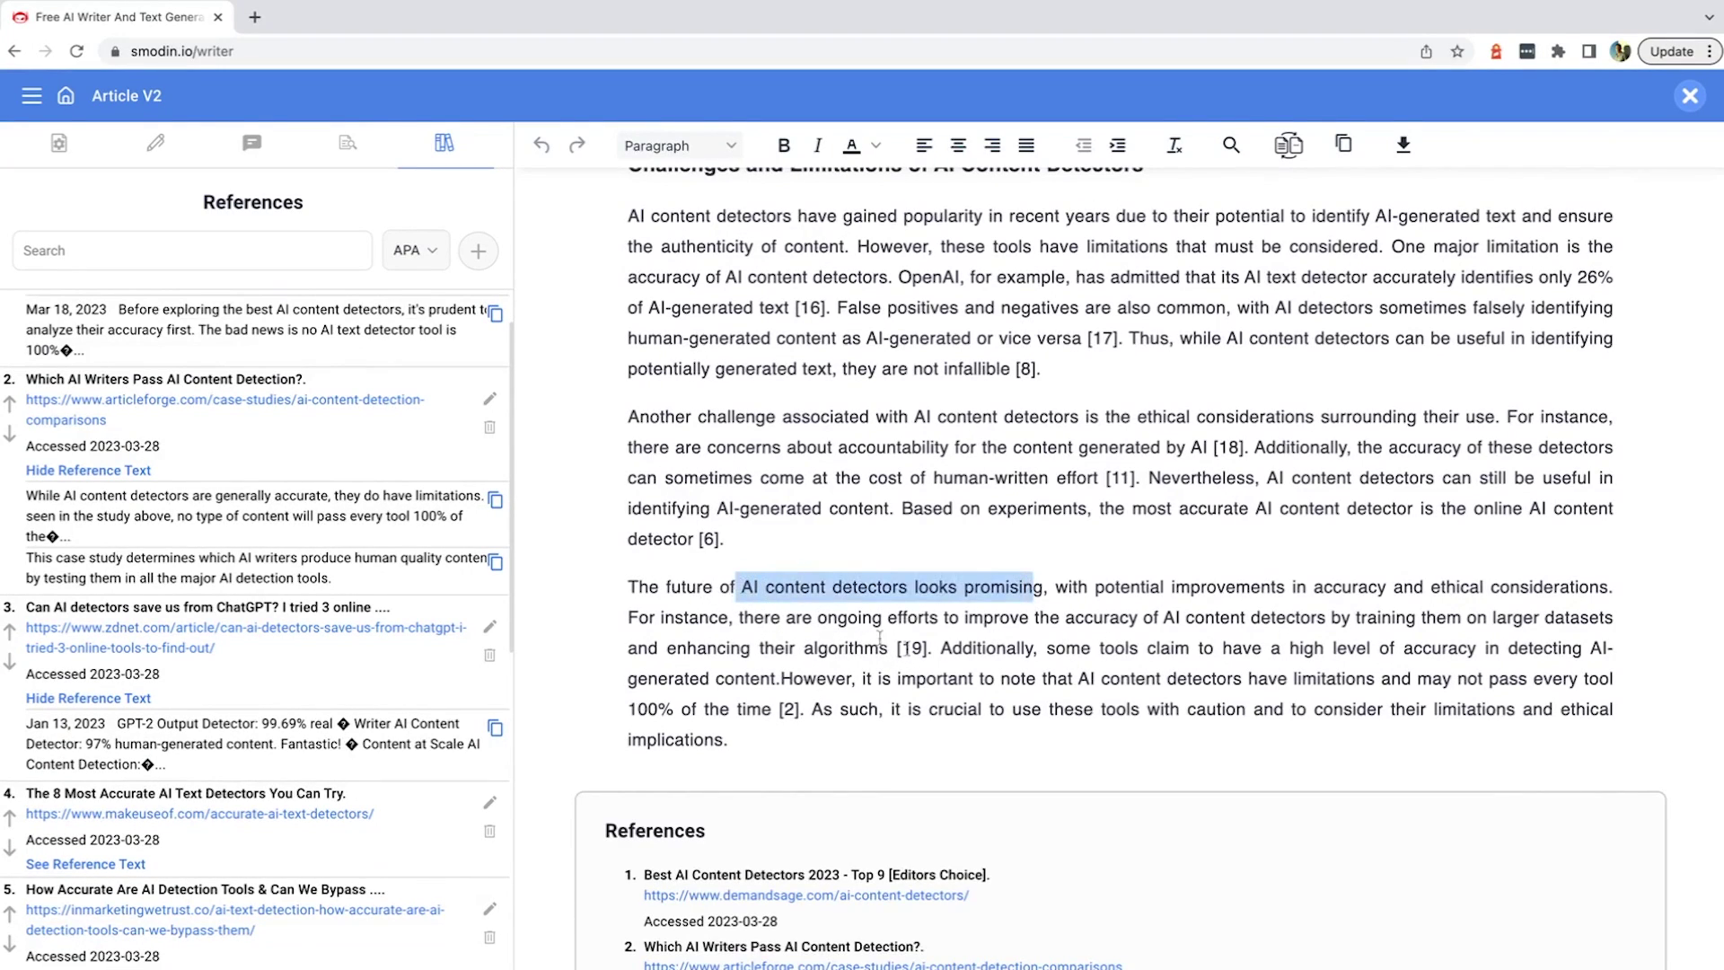
pyautogui.moveTo(930, 647); pyautogui.dragTo(879, 647)
pyautogui.scroll(-8, 250, 703)
pyautogui.scroll(-5, 249, 703)
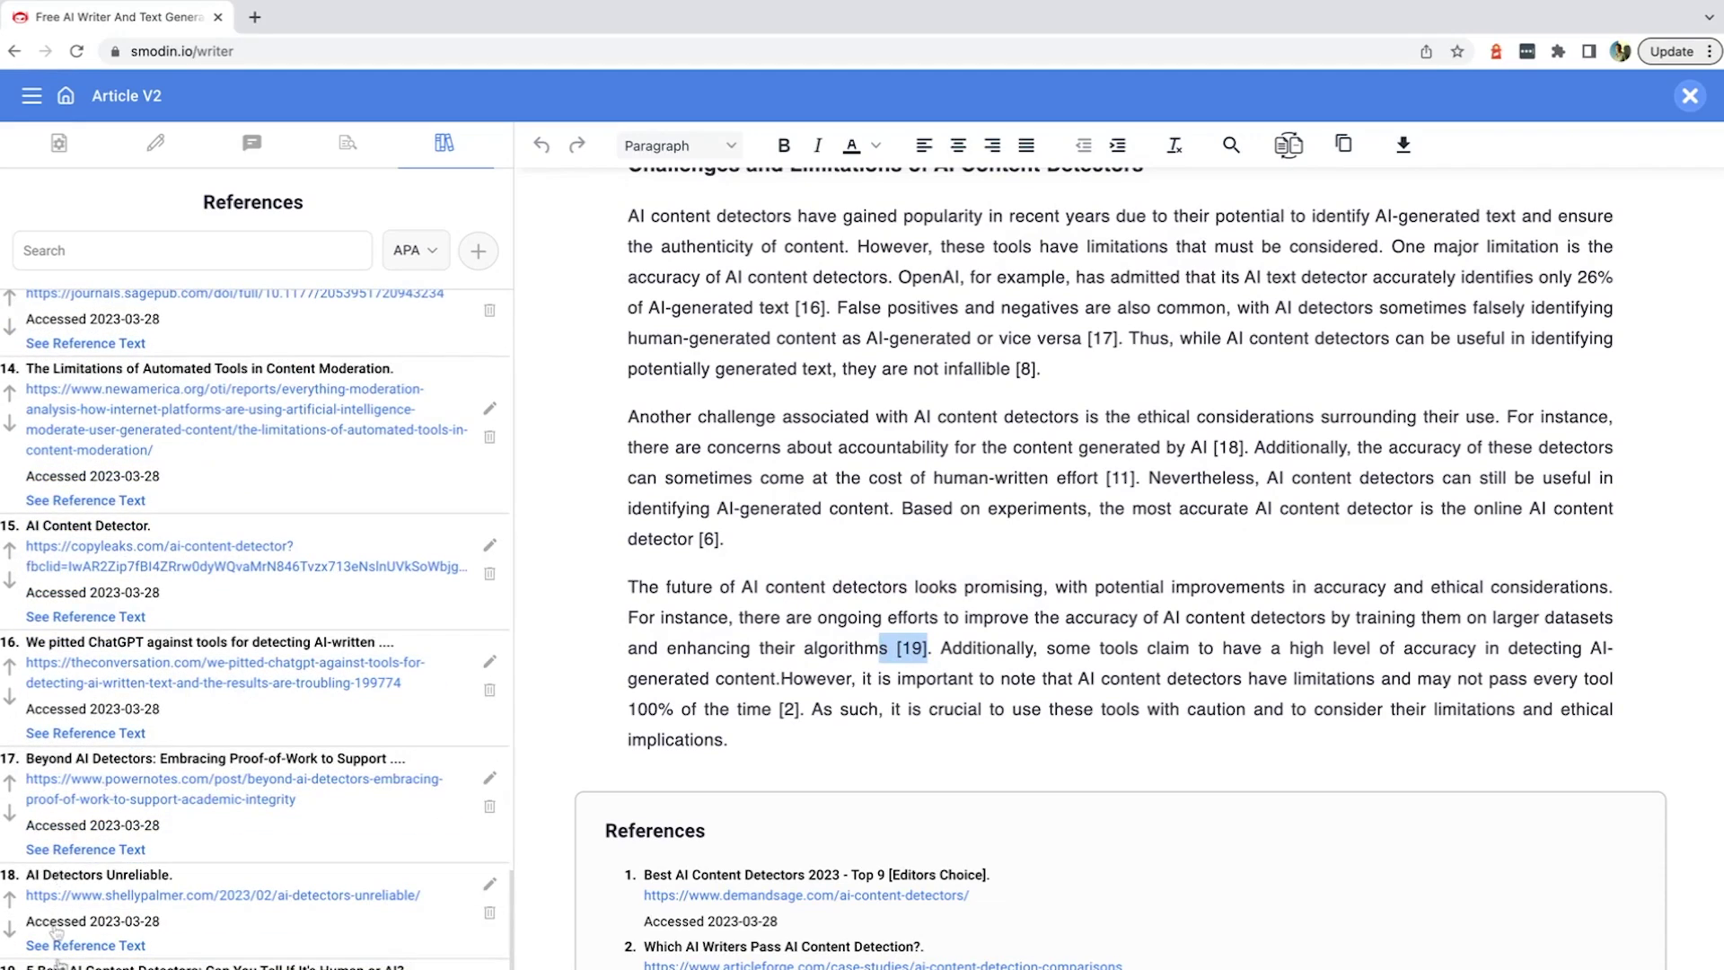
pyautogui.scroll(-1, 232, 865)
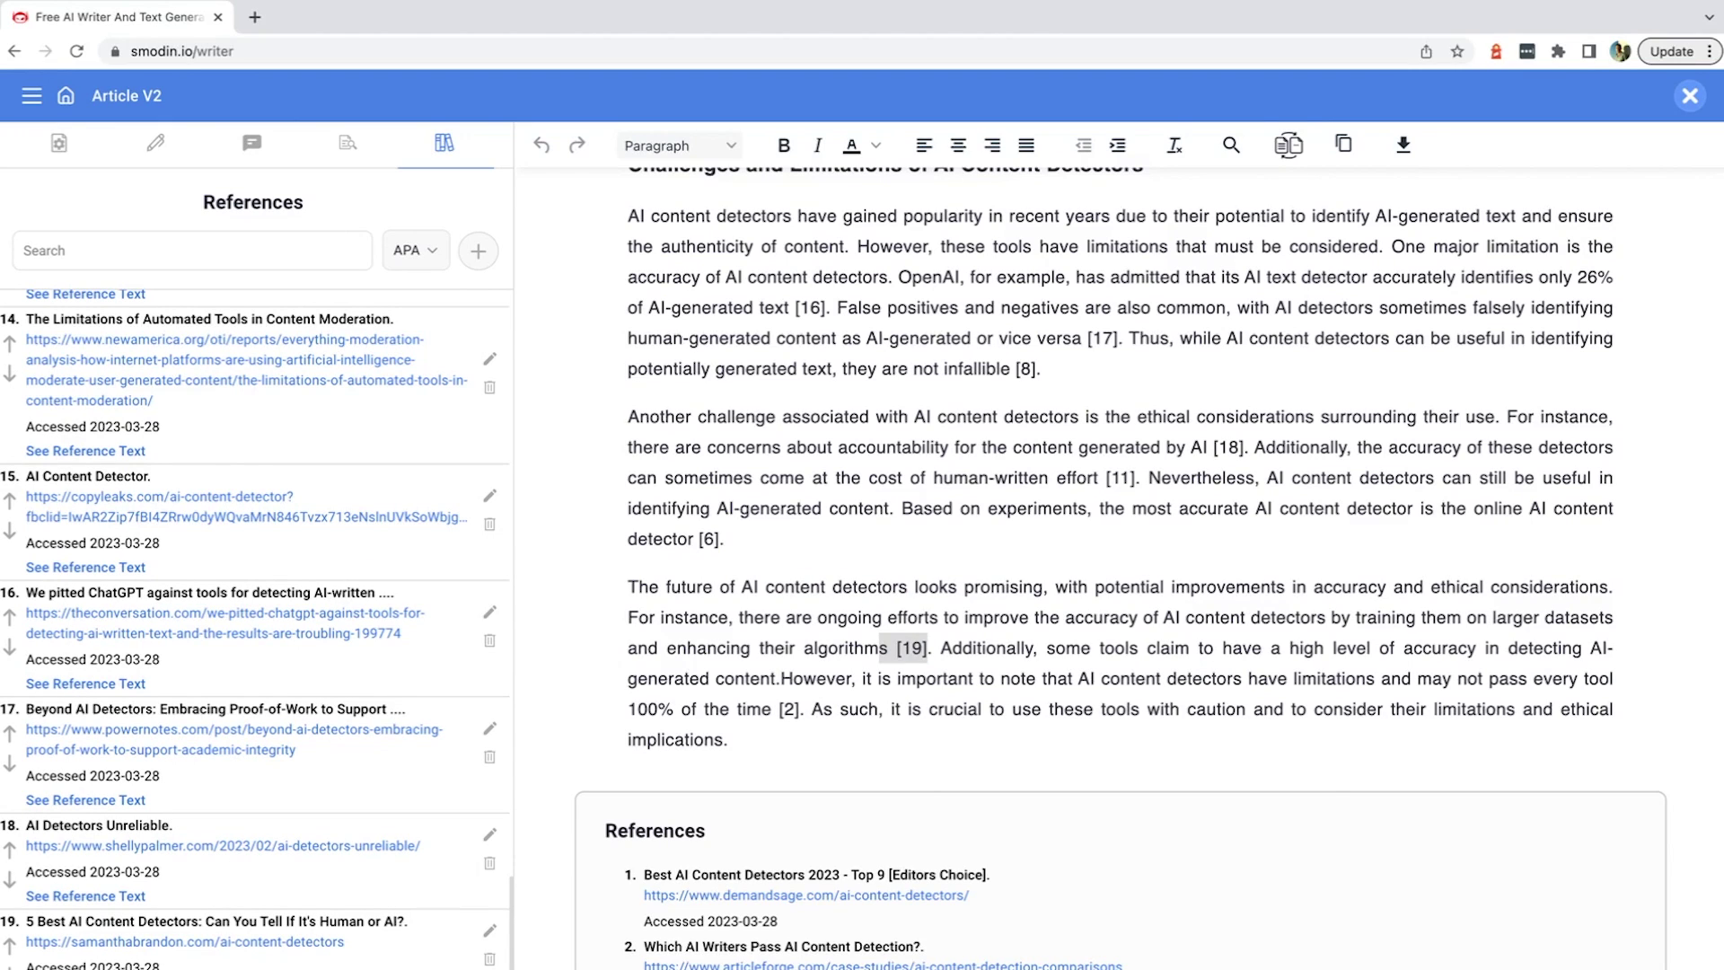
pyautogui.scroll(20, 375, 744)
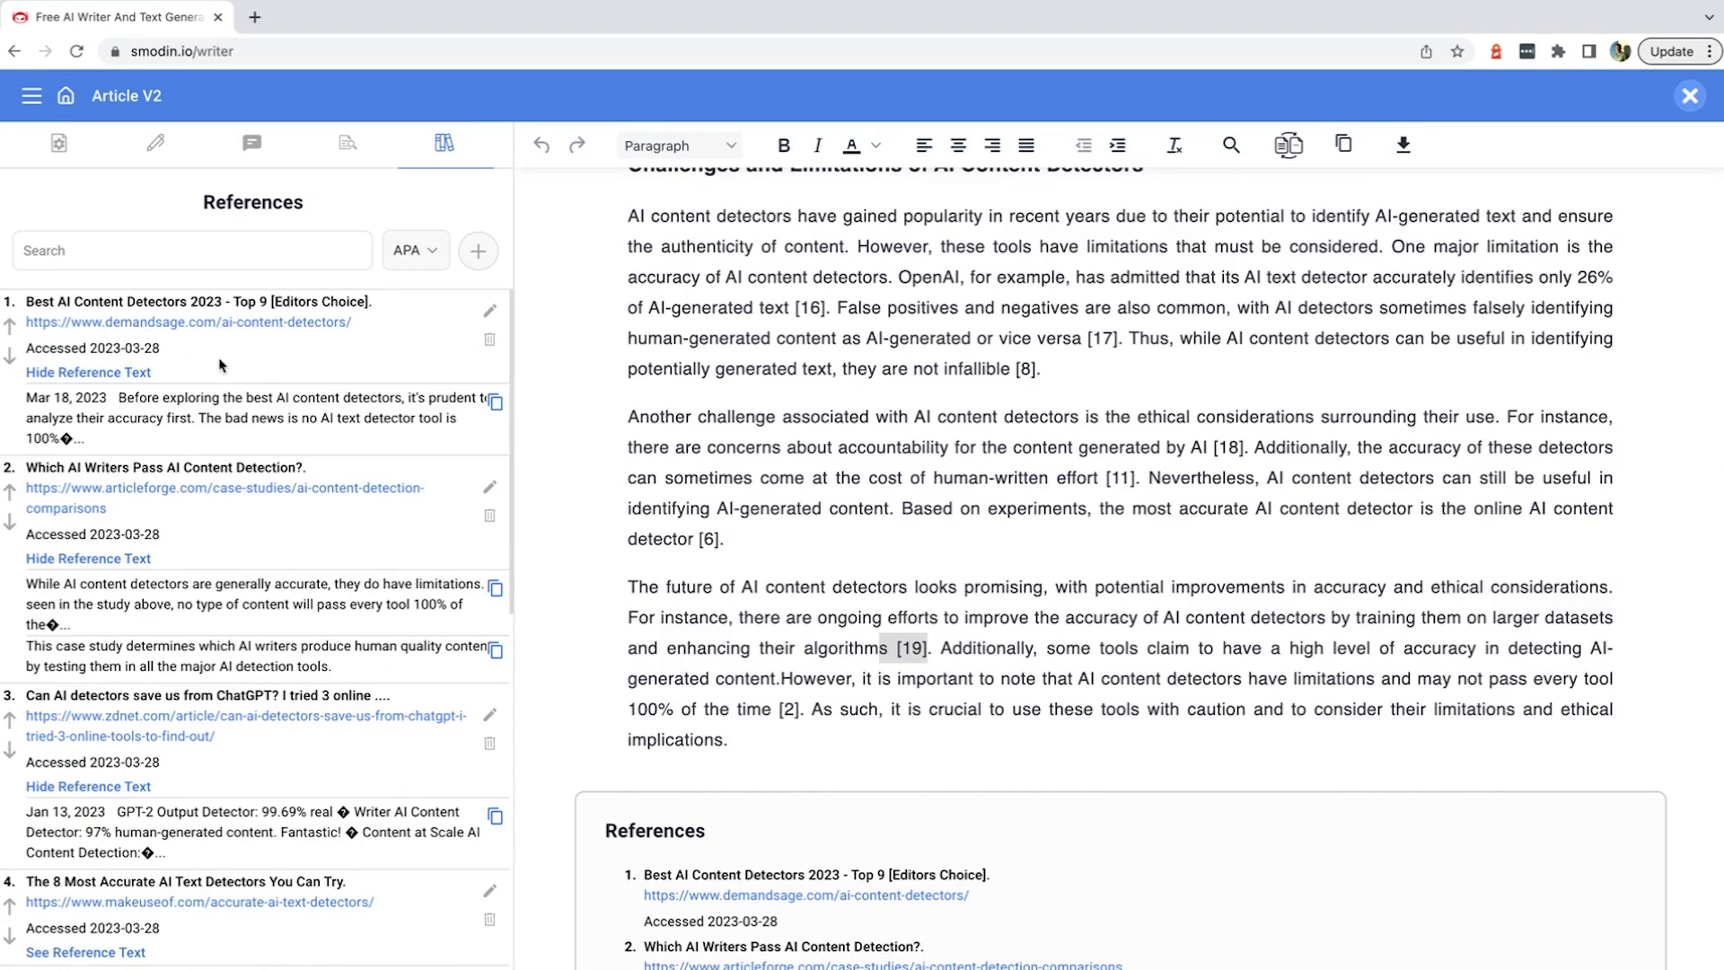
pyautogui.click(346, 147)
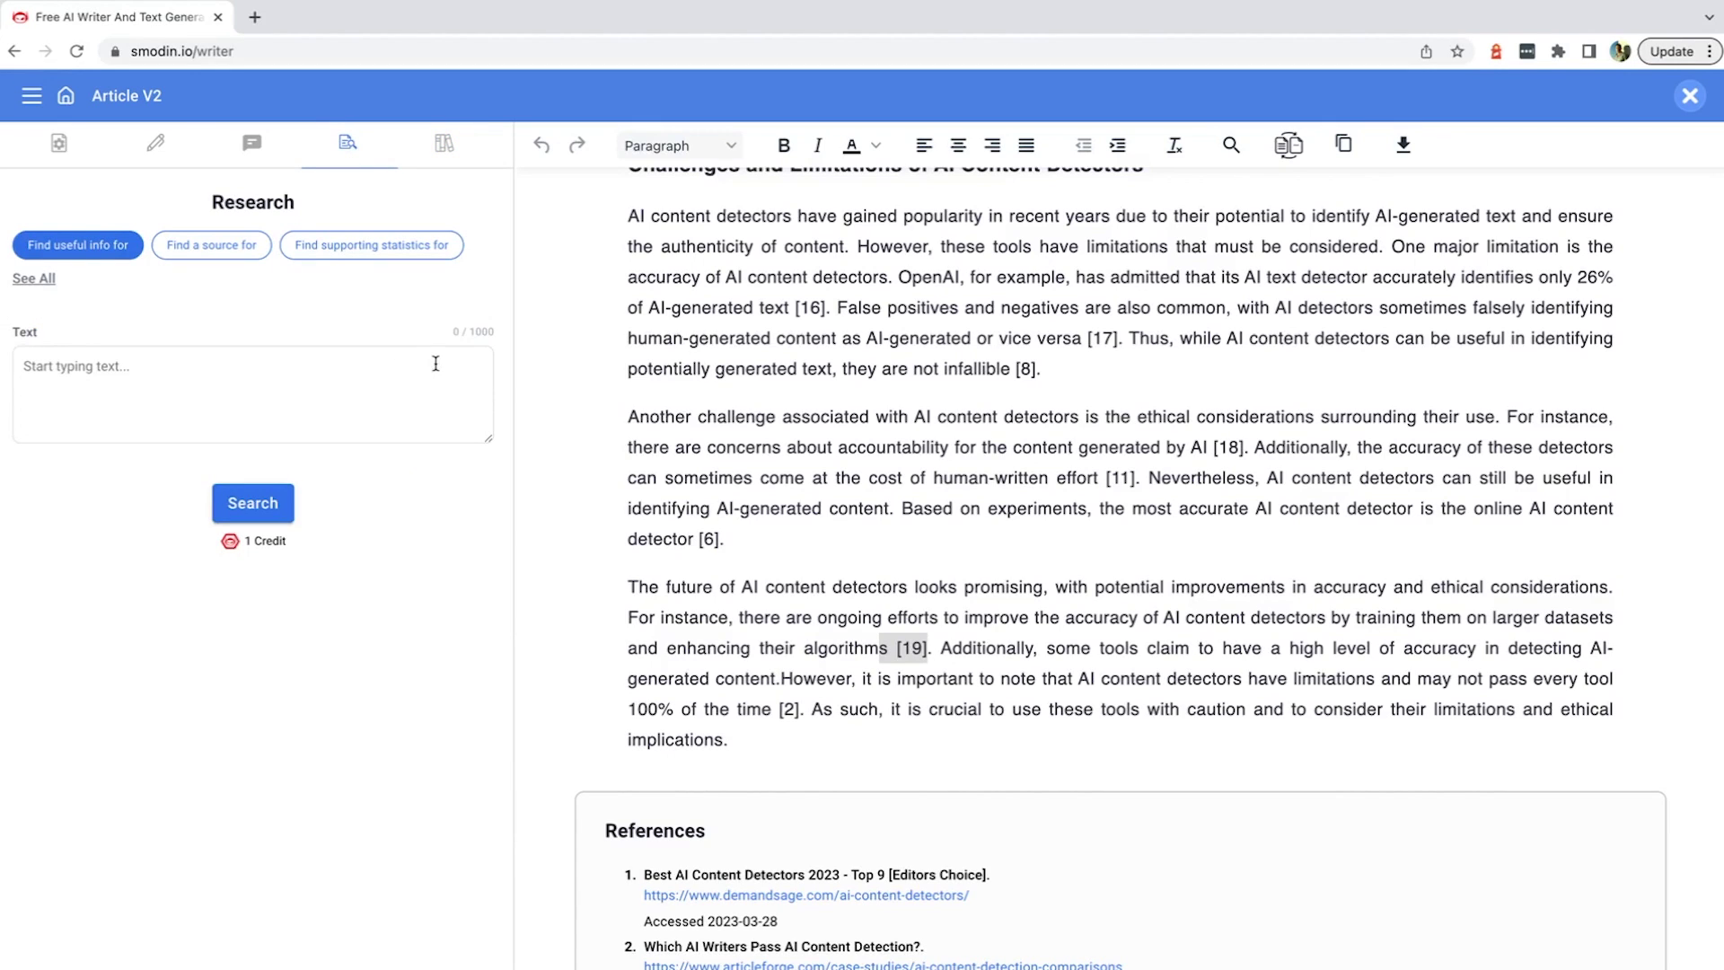
pyautogui.scroll(1, 910, 464)
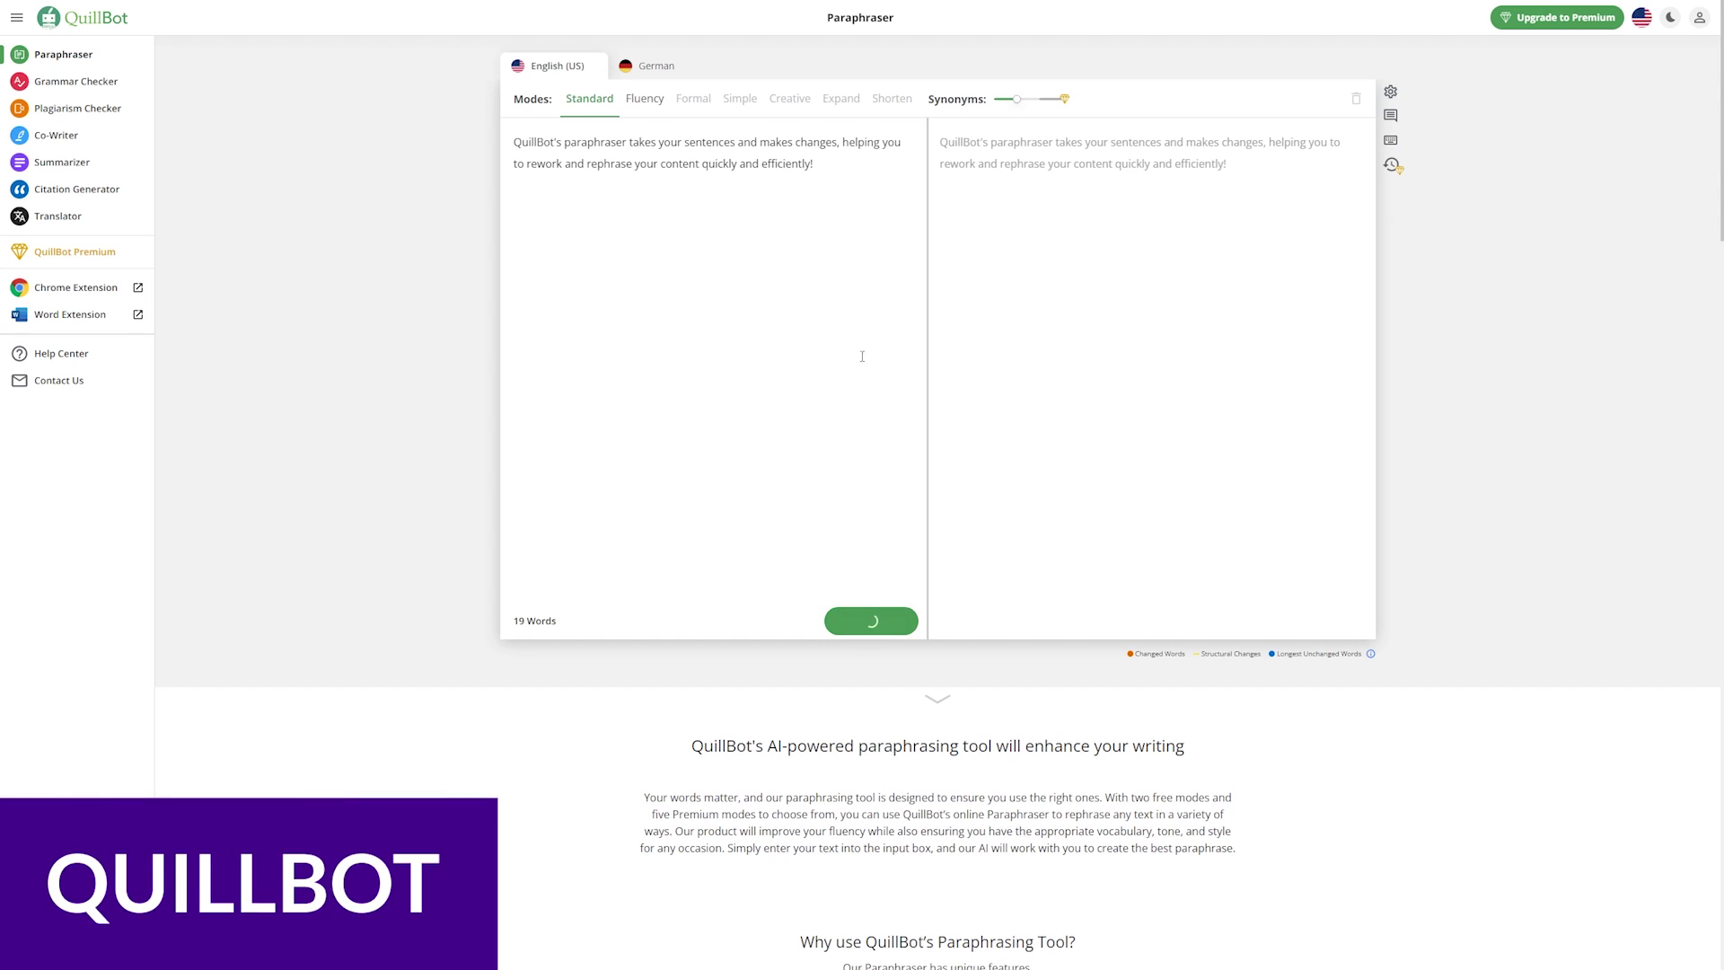
# Step: Copy the 'Your words matter' paragraph over the input text and paraphrase it
pyautogui.tripleClick(937, 831)
pyautogui.rightClick(980, 731)
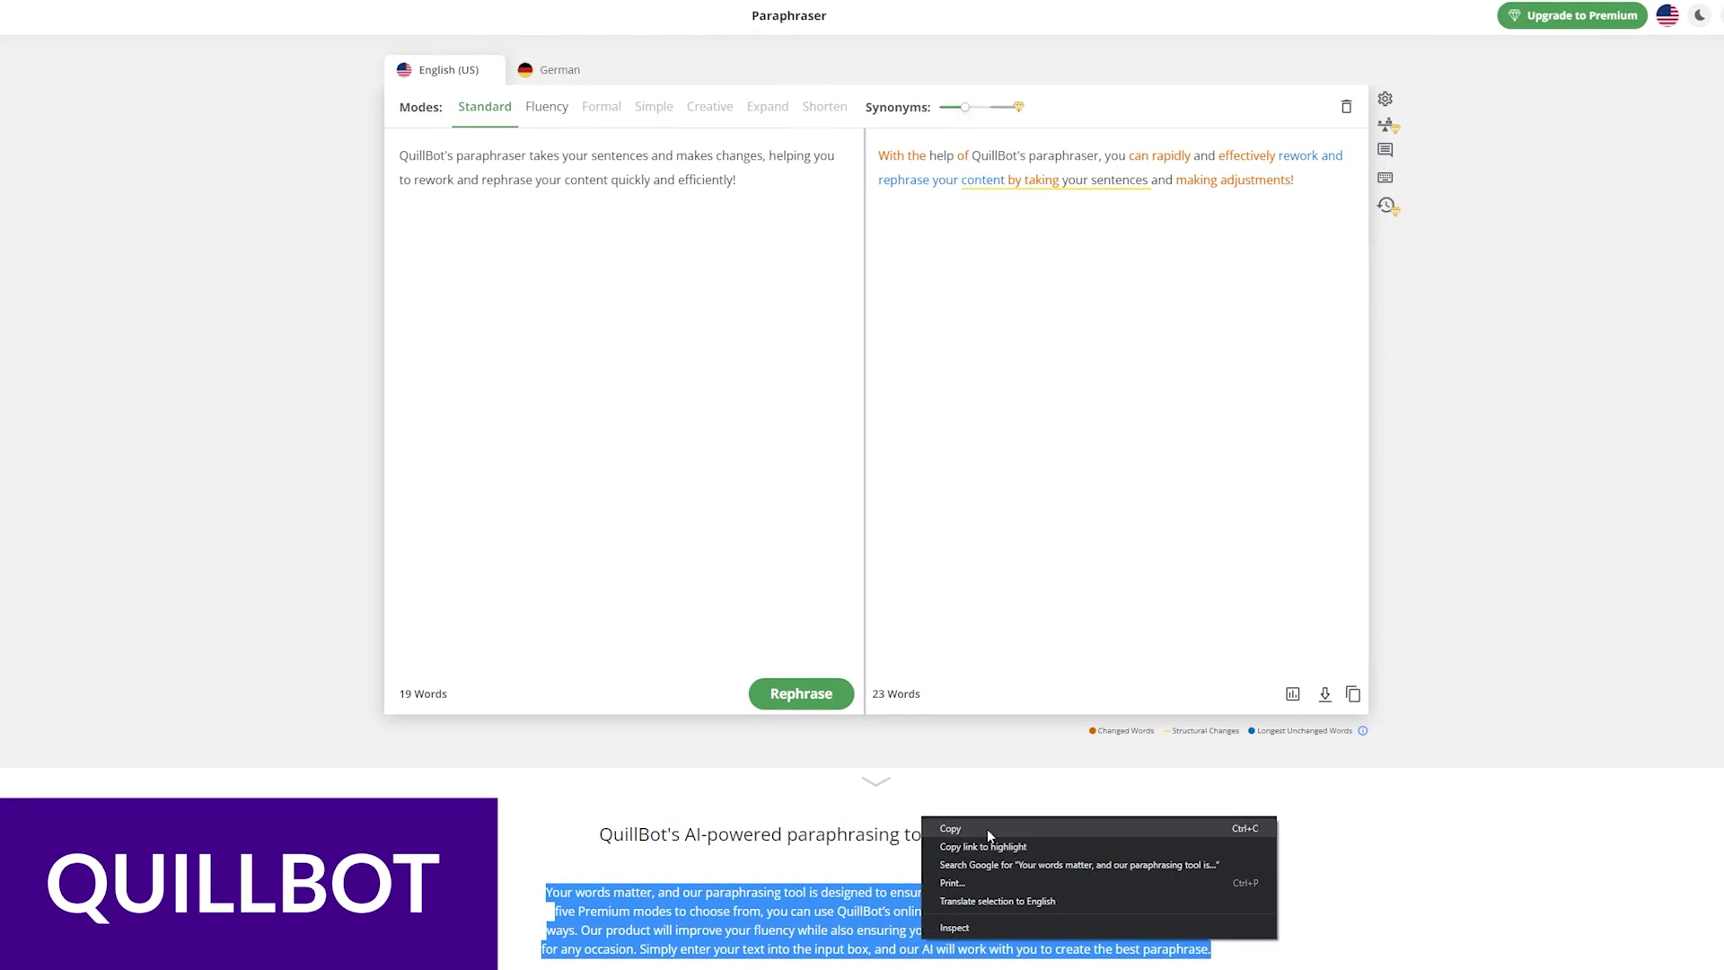
pyautogui.click(951, 828)
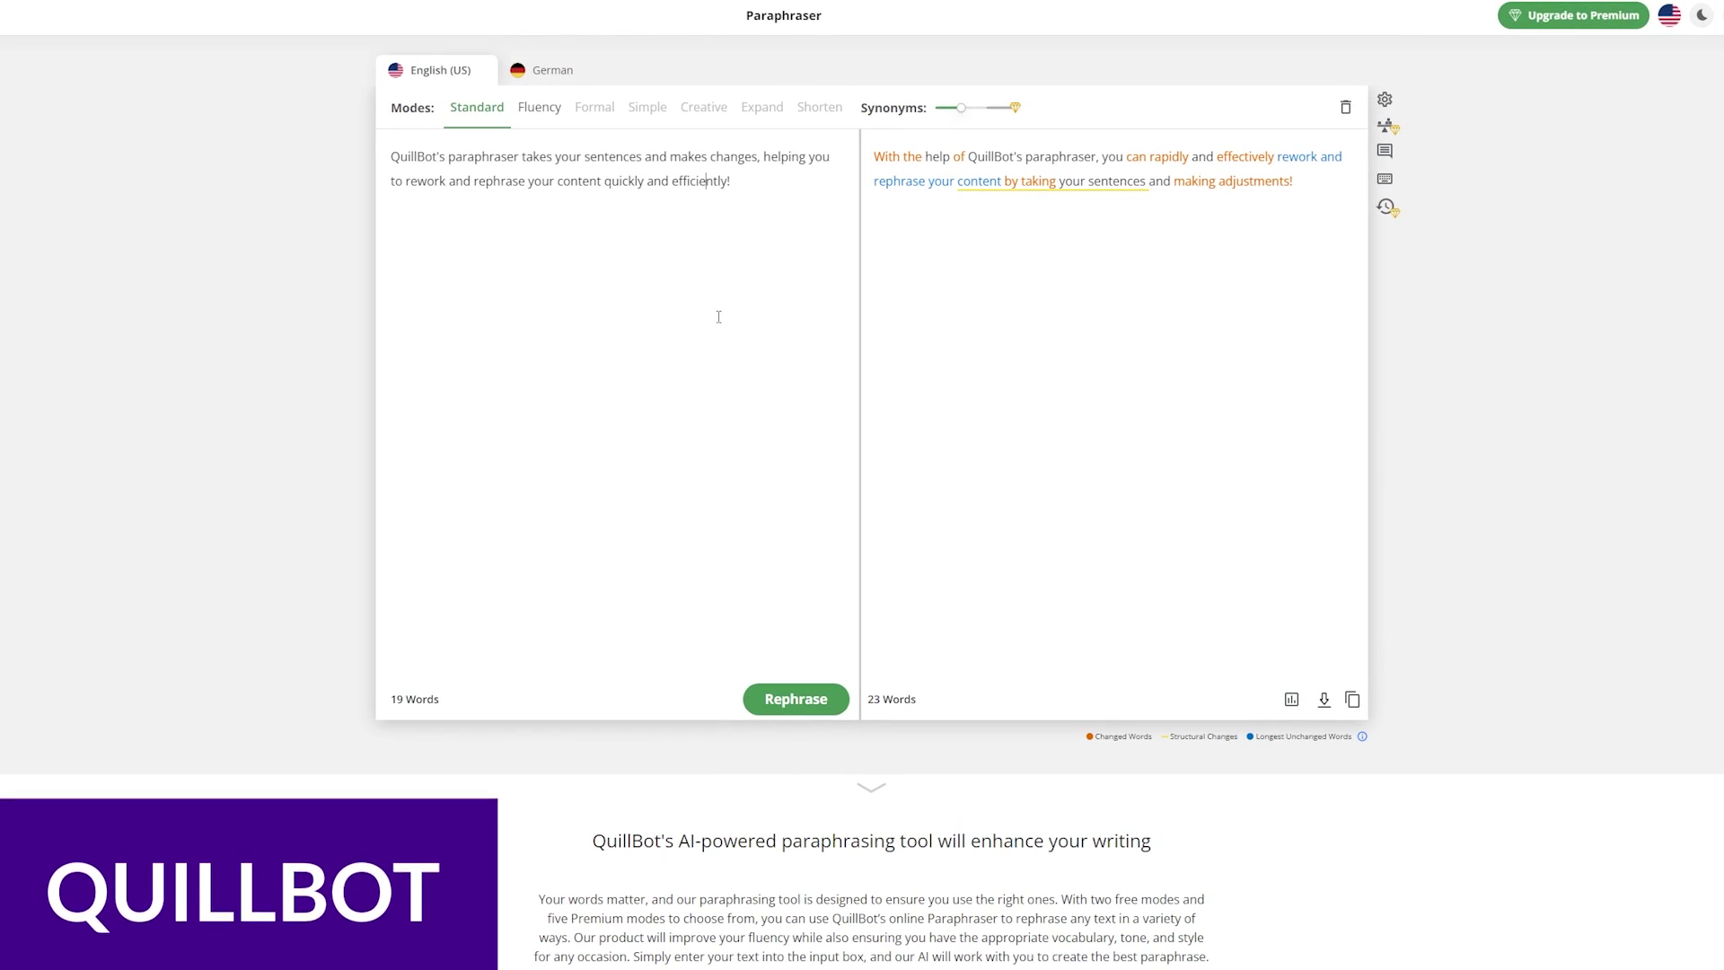
pyautogui.click(685, 369)
pyautogui.hotkey('ctrl', 'a')
pyautogui.hotkey('ctrl', 'v')
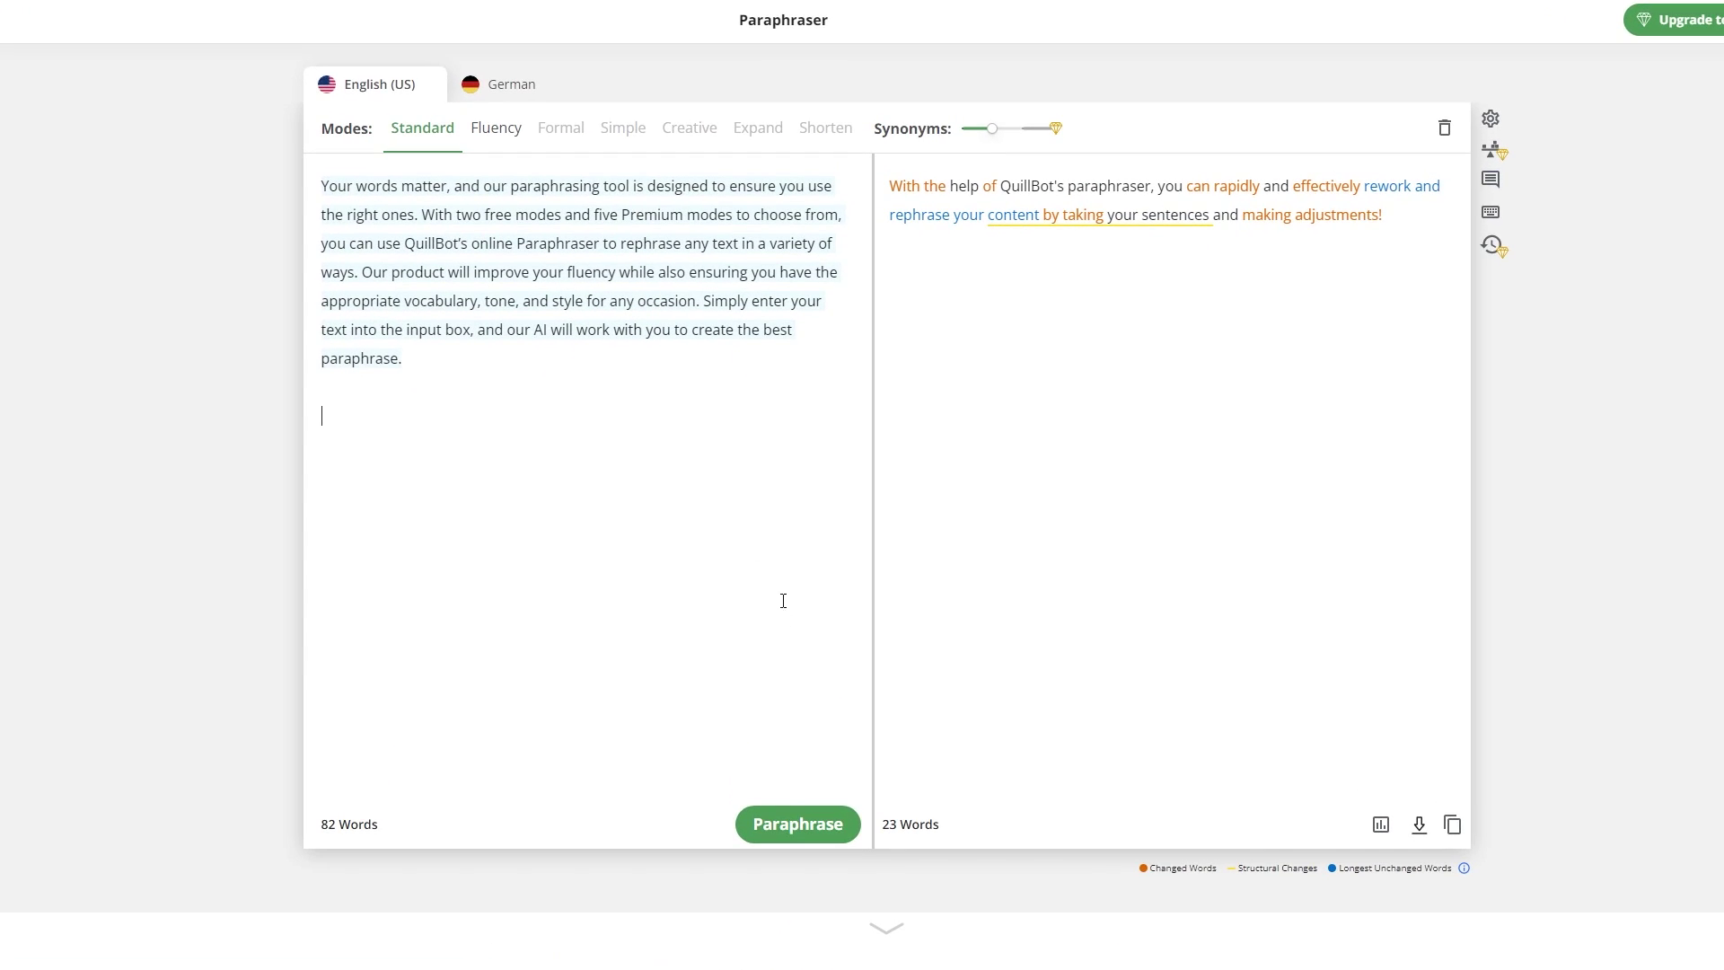
pyautogui.click(785, 823)
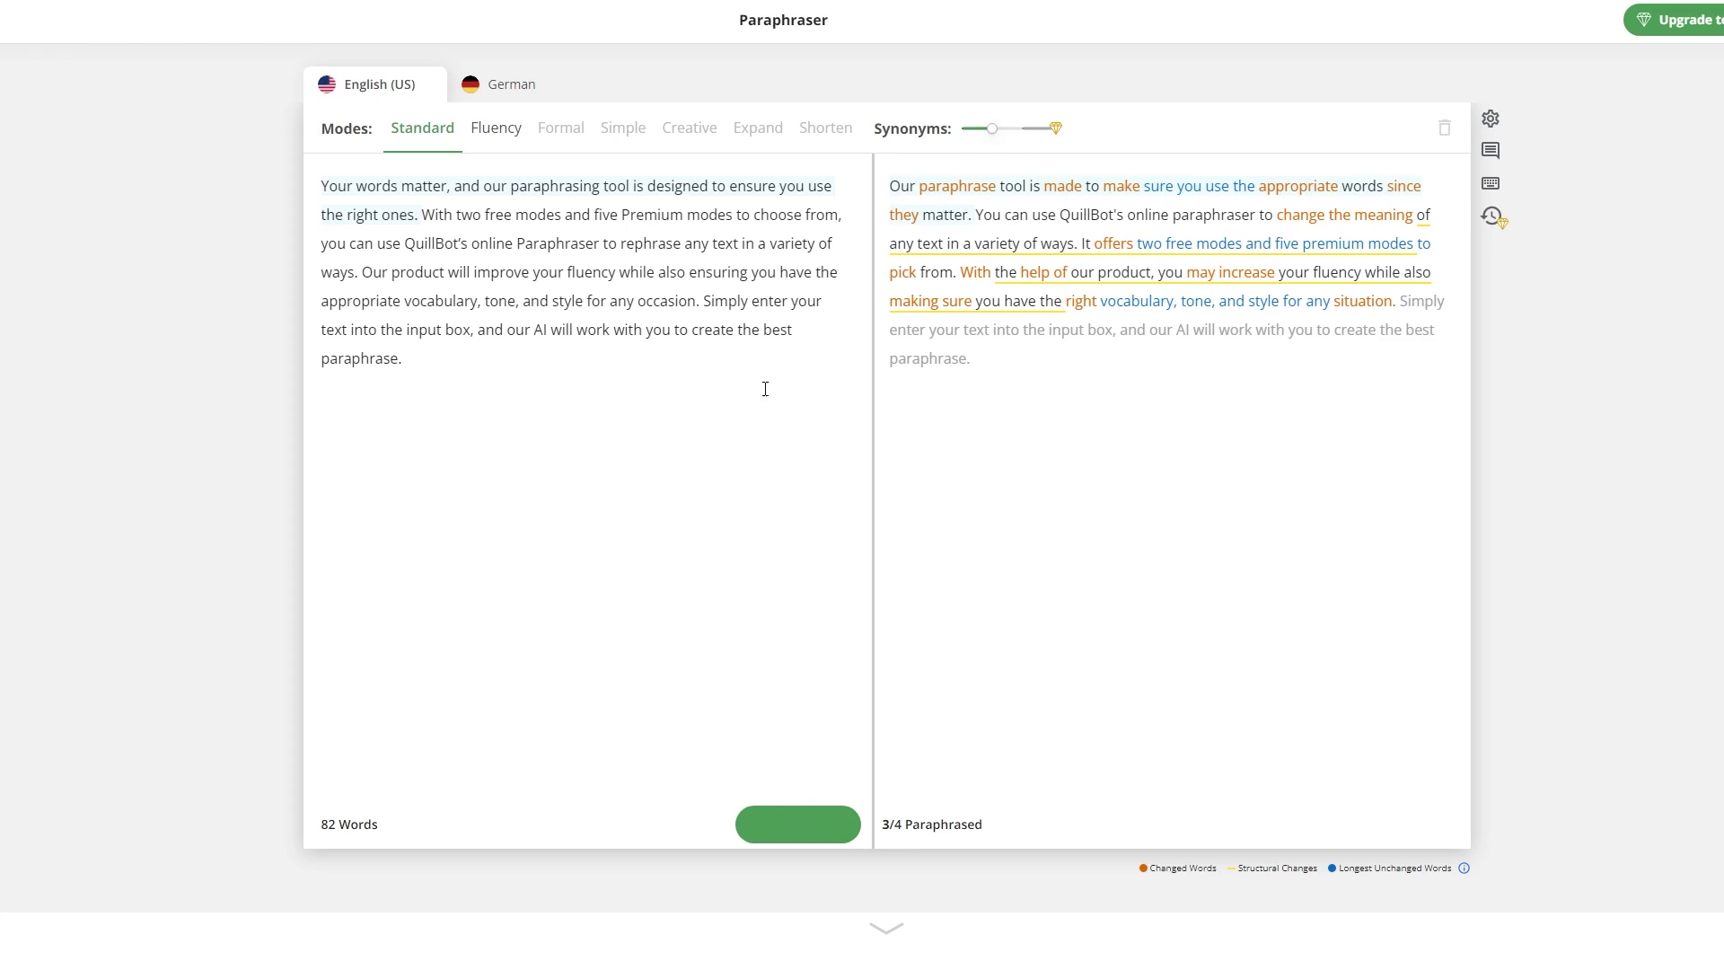
# Step: Replace the first output sentence with the top Fluency rewording
pyautogui.click(934, 161)
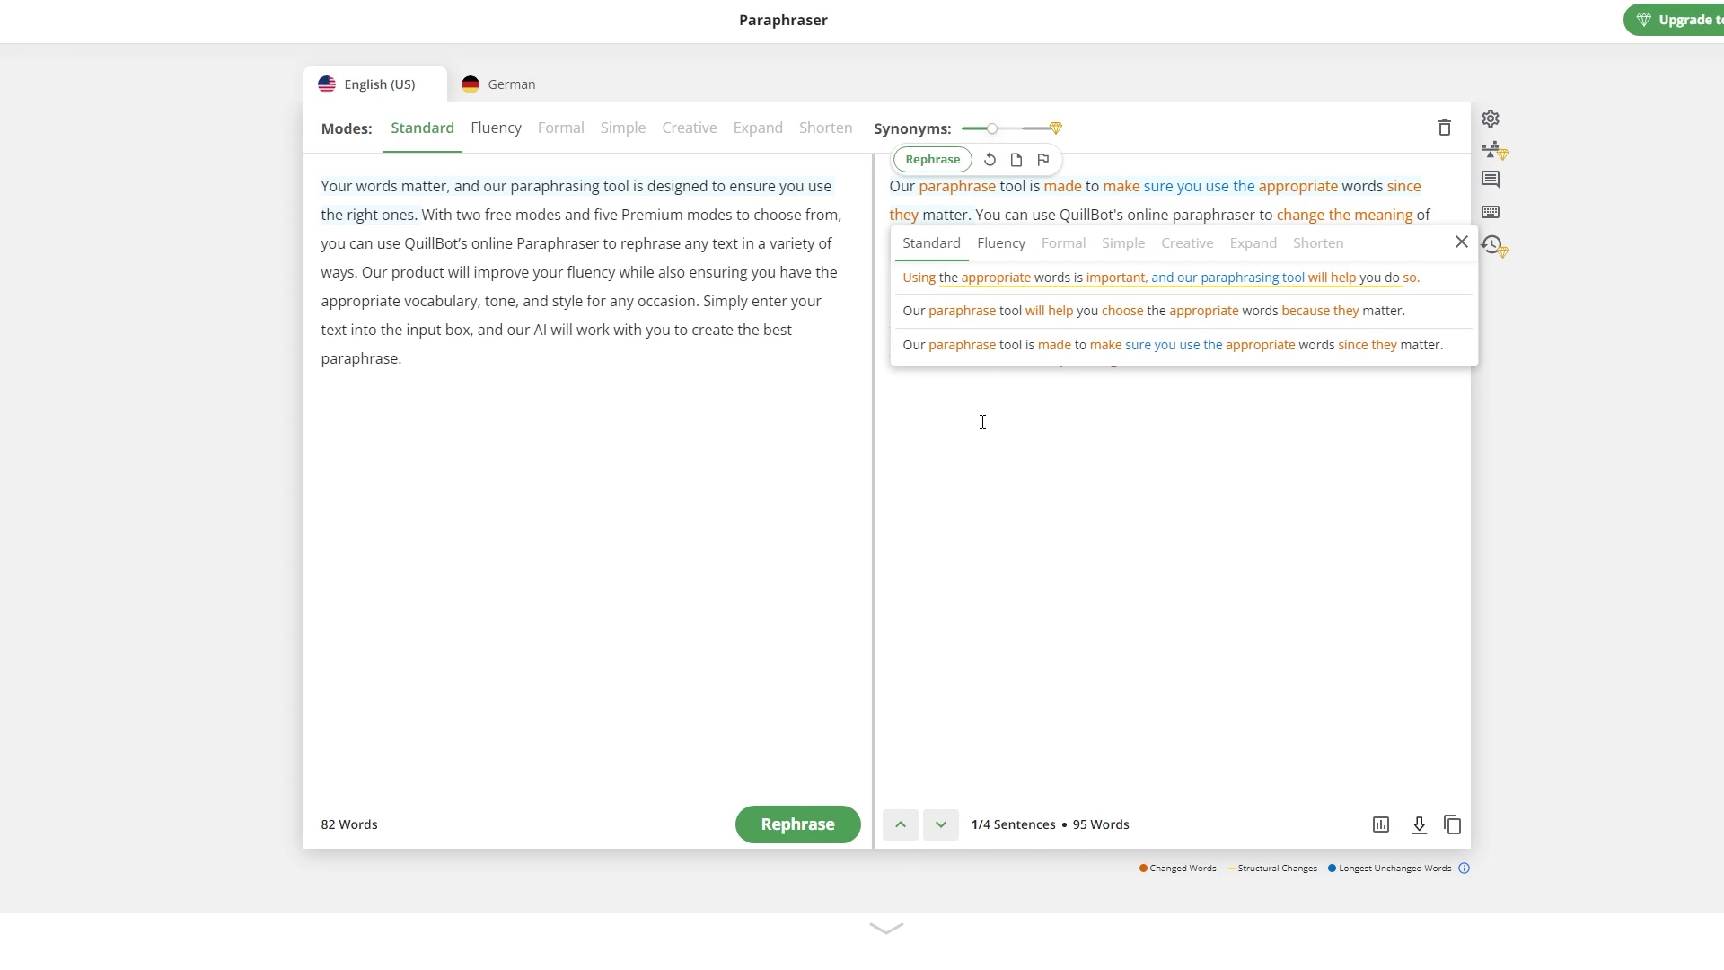
pyautogui.click(1000, 254)
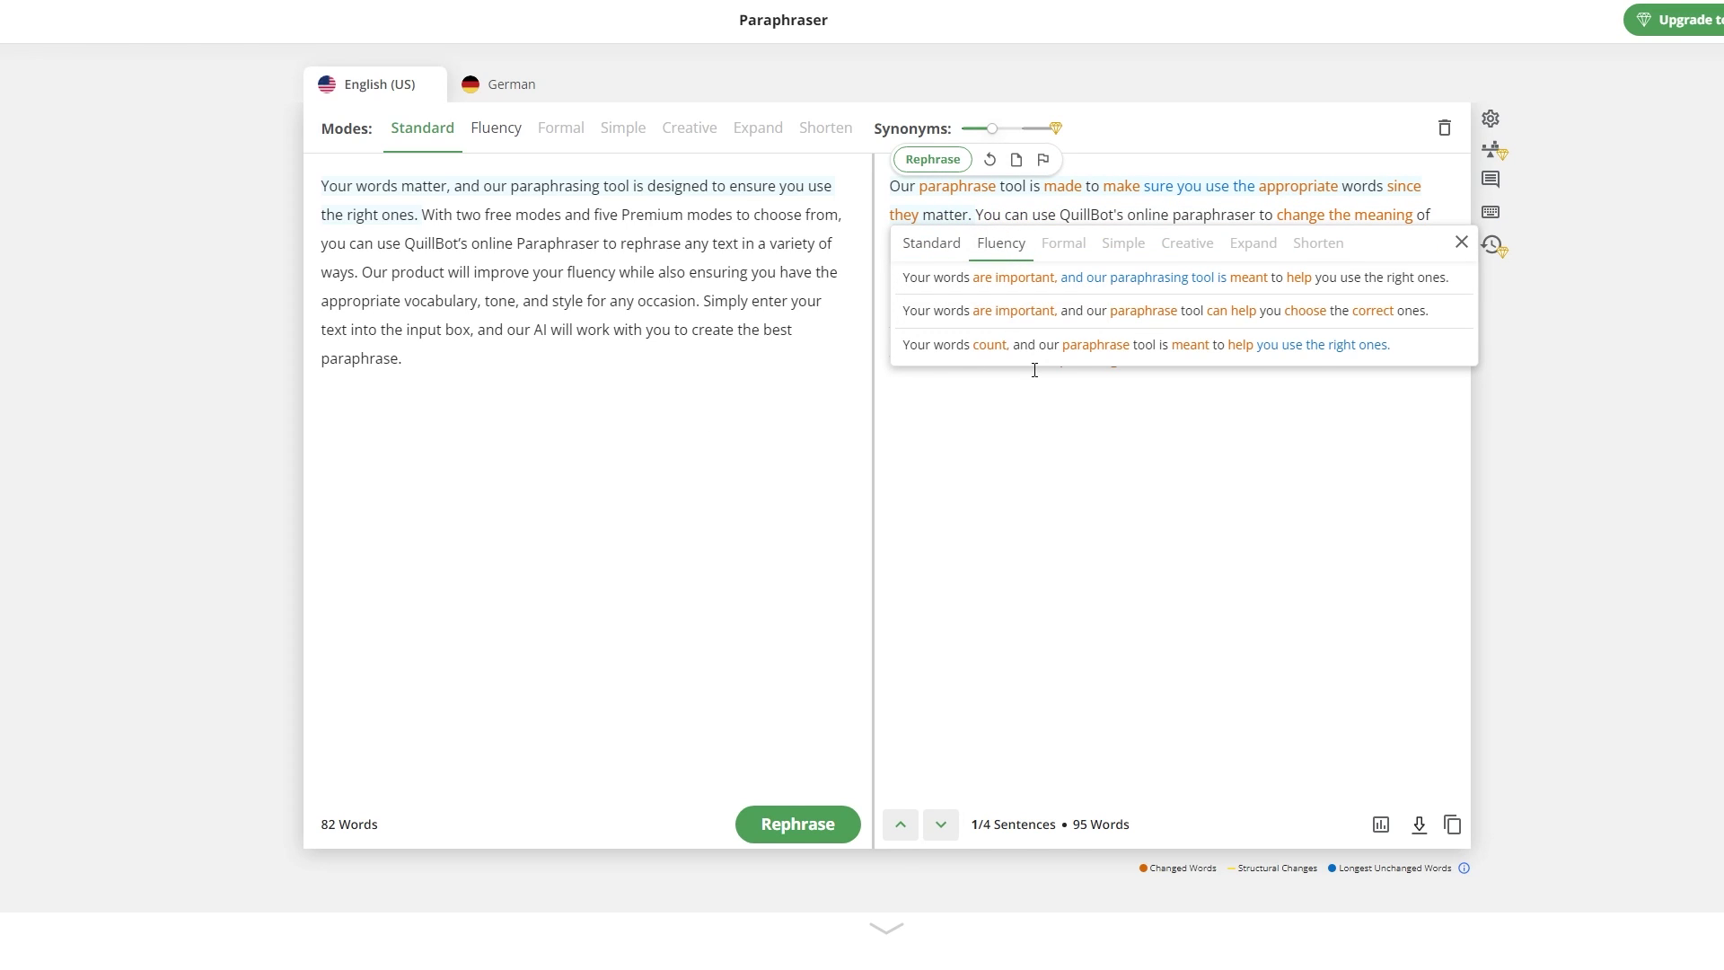
pyautogui.click(950, 285)
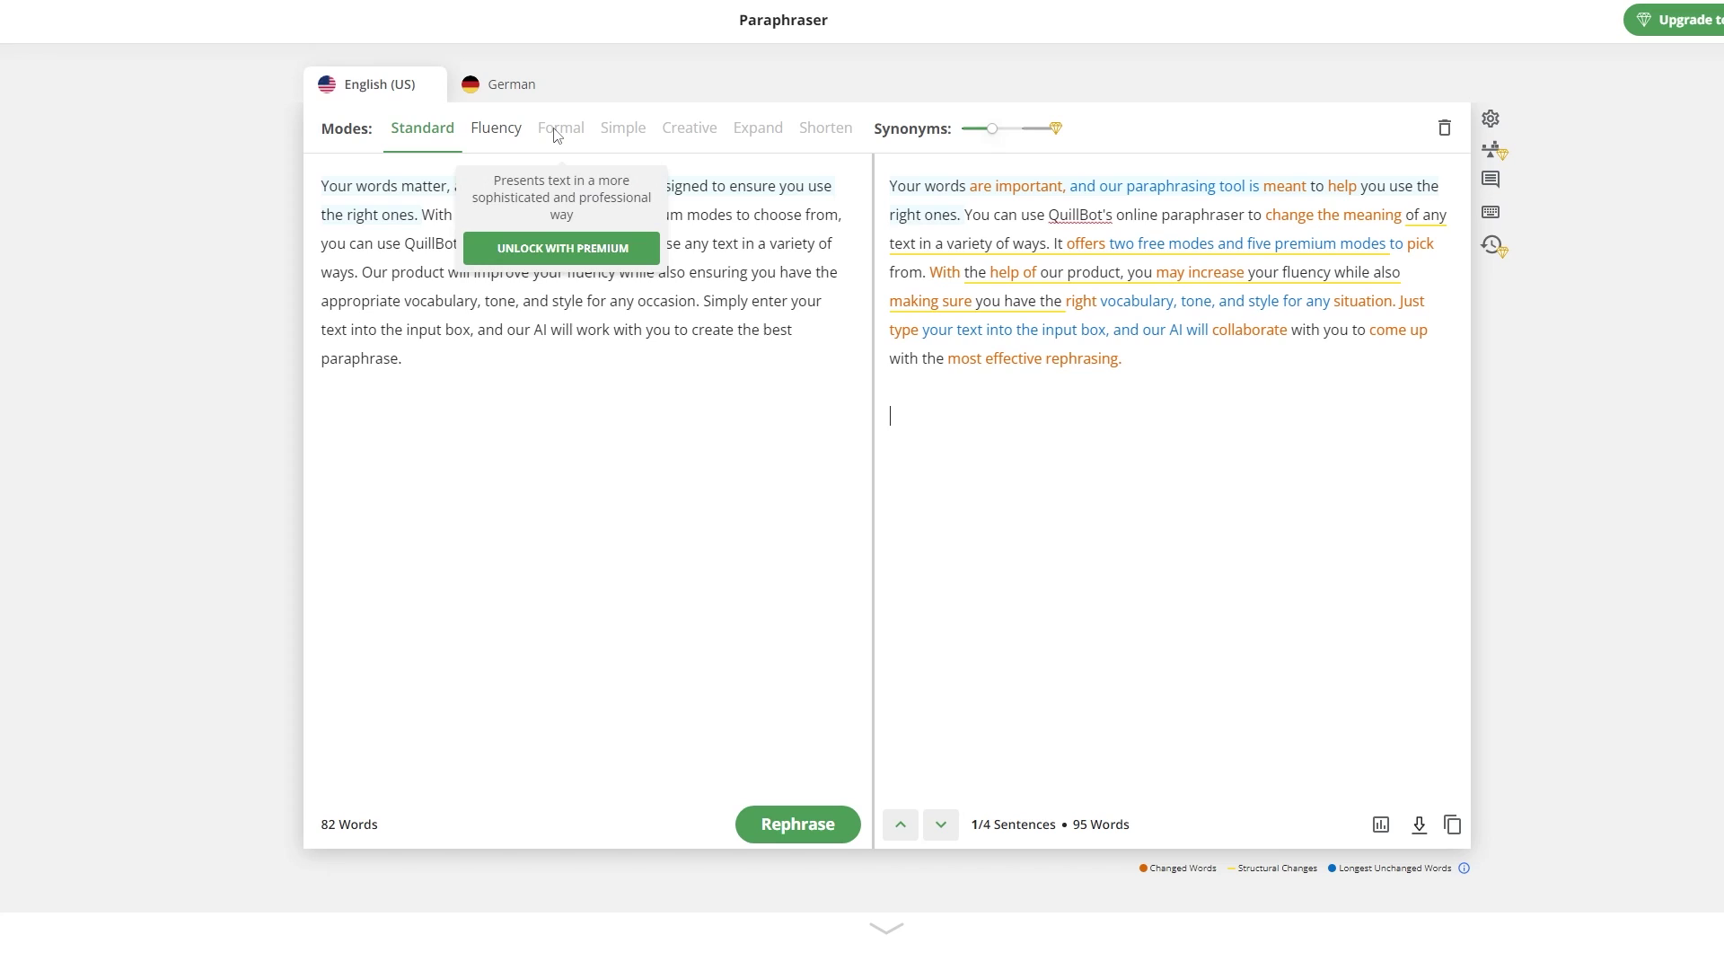
# Step: Re-paraphrase in Fluency mode, swap 'You' for 'Anyone', then reselect Standard mode
pyautogui.click(499, 132)
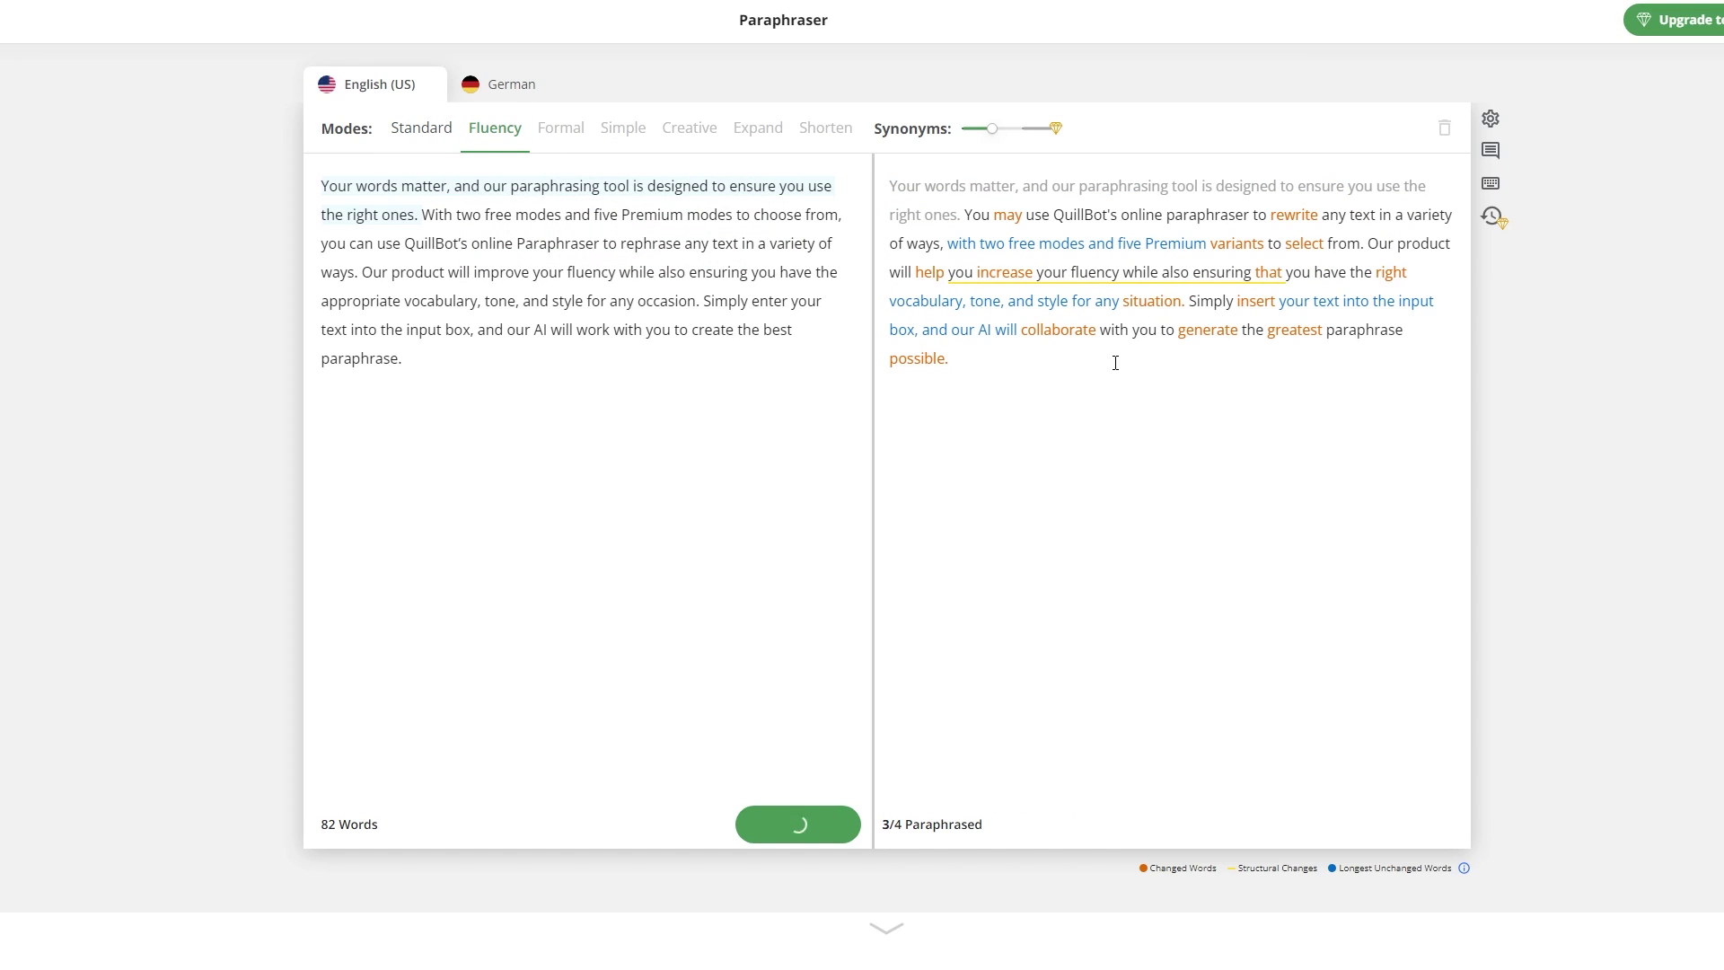
pyautogui.click(980, 217)
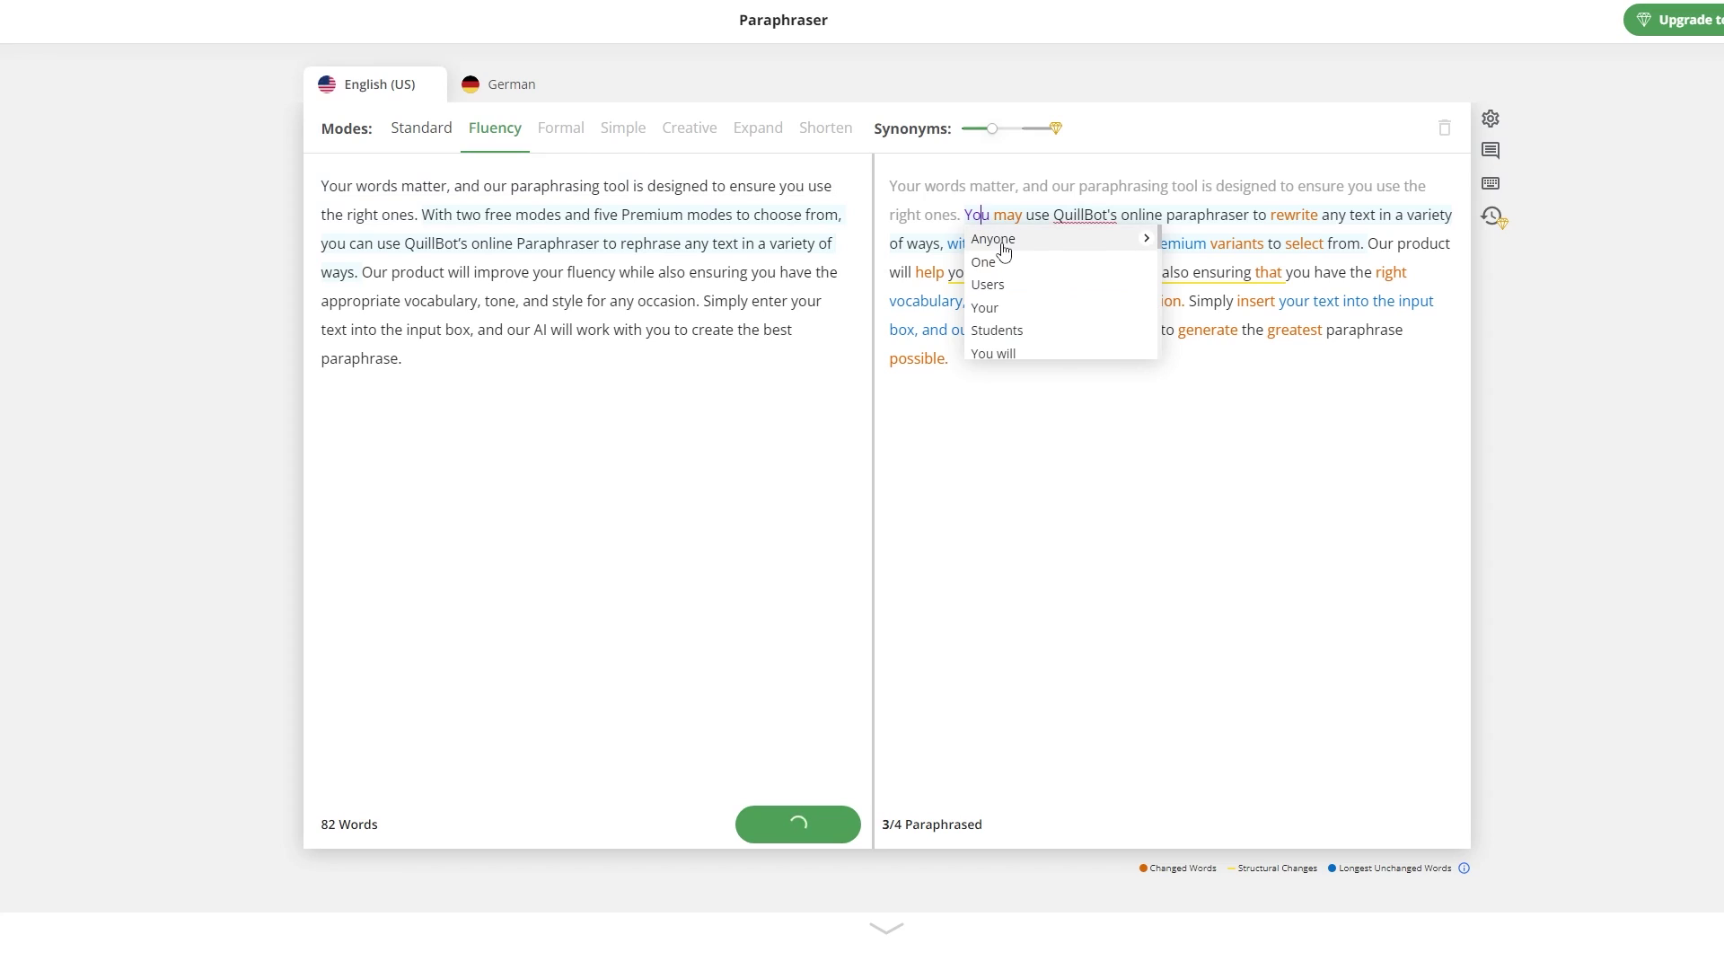
pyautogui.click(1002, 244)
pyautogui.click(1328, 224)
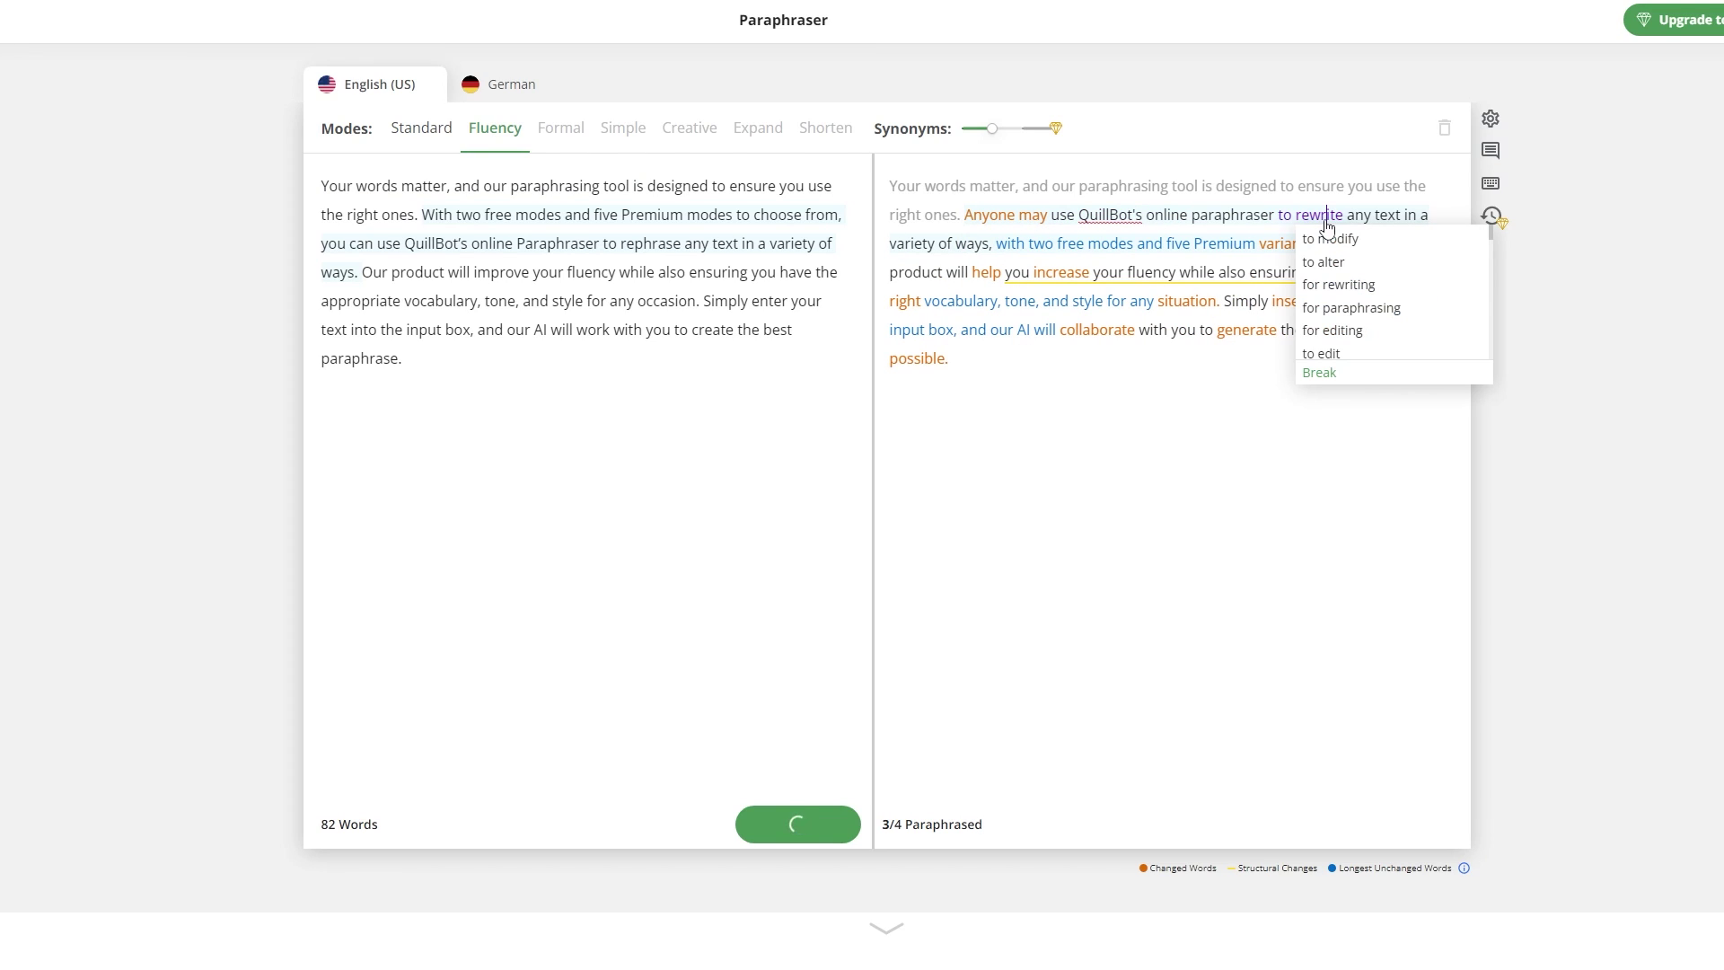
pyautogui.click(1194, 404)
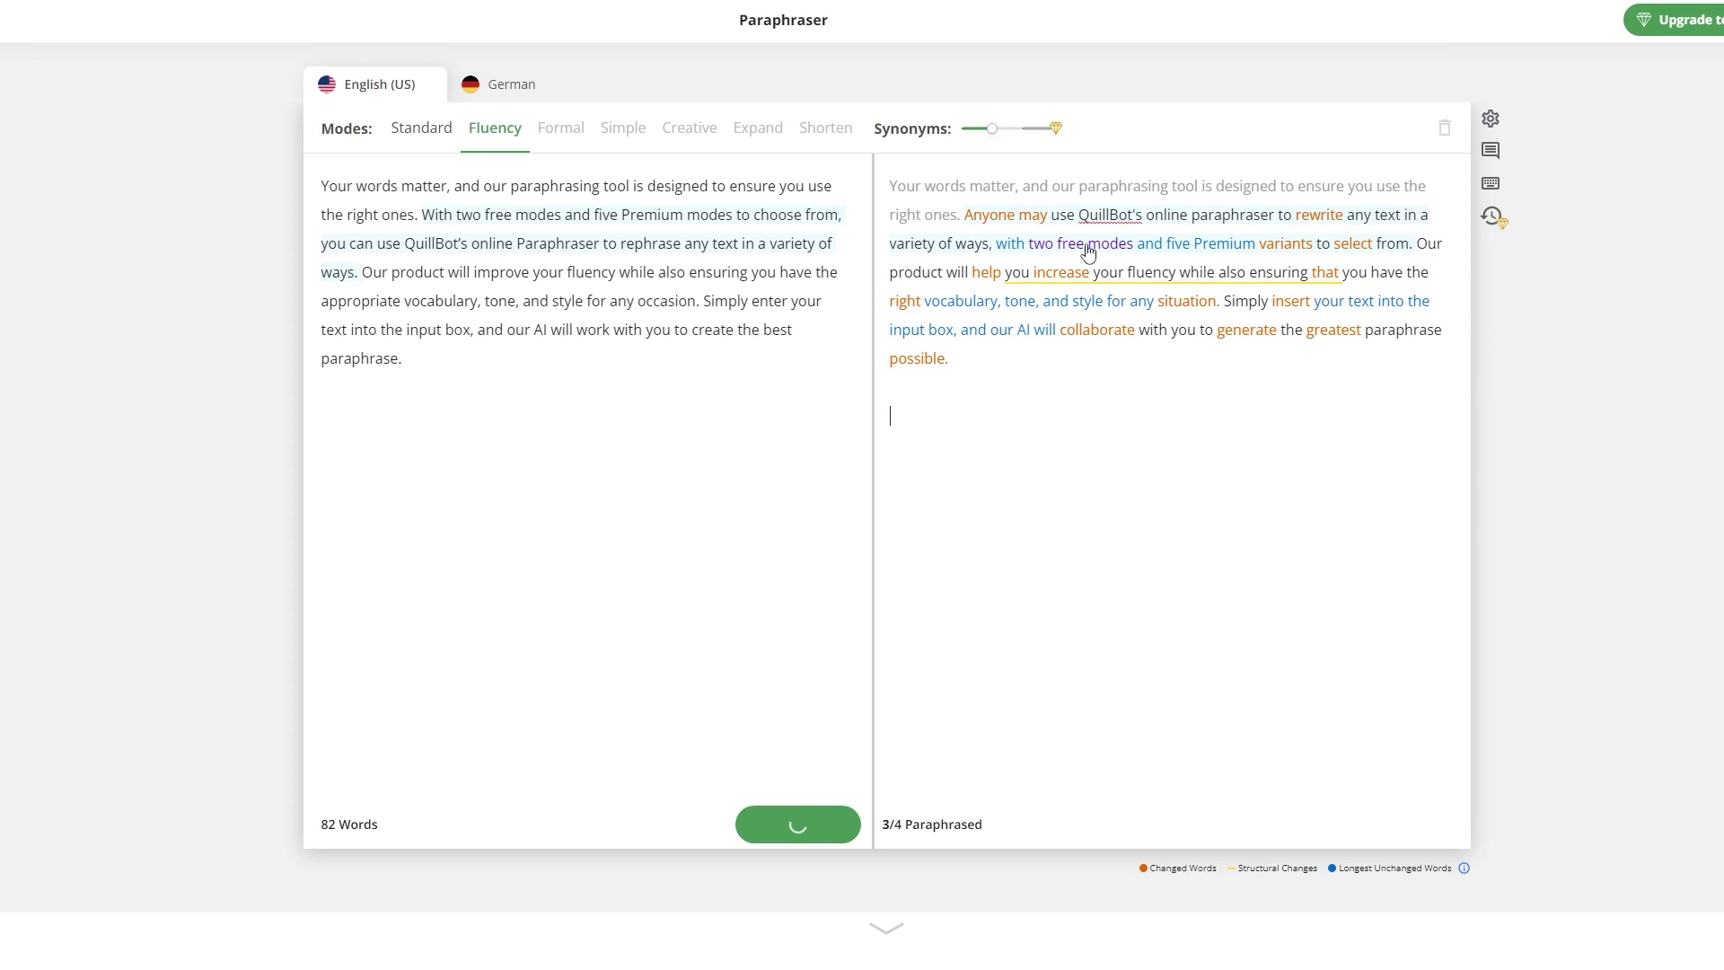
pyautogui.click(418, 127)
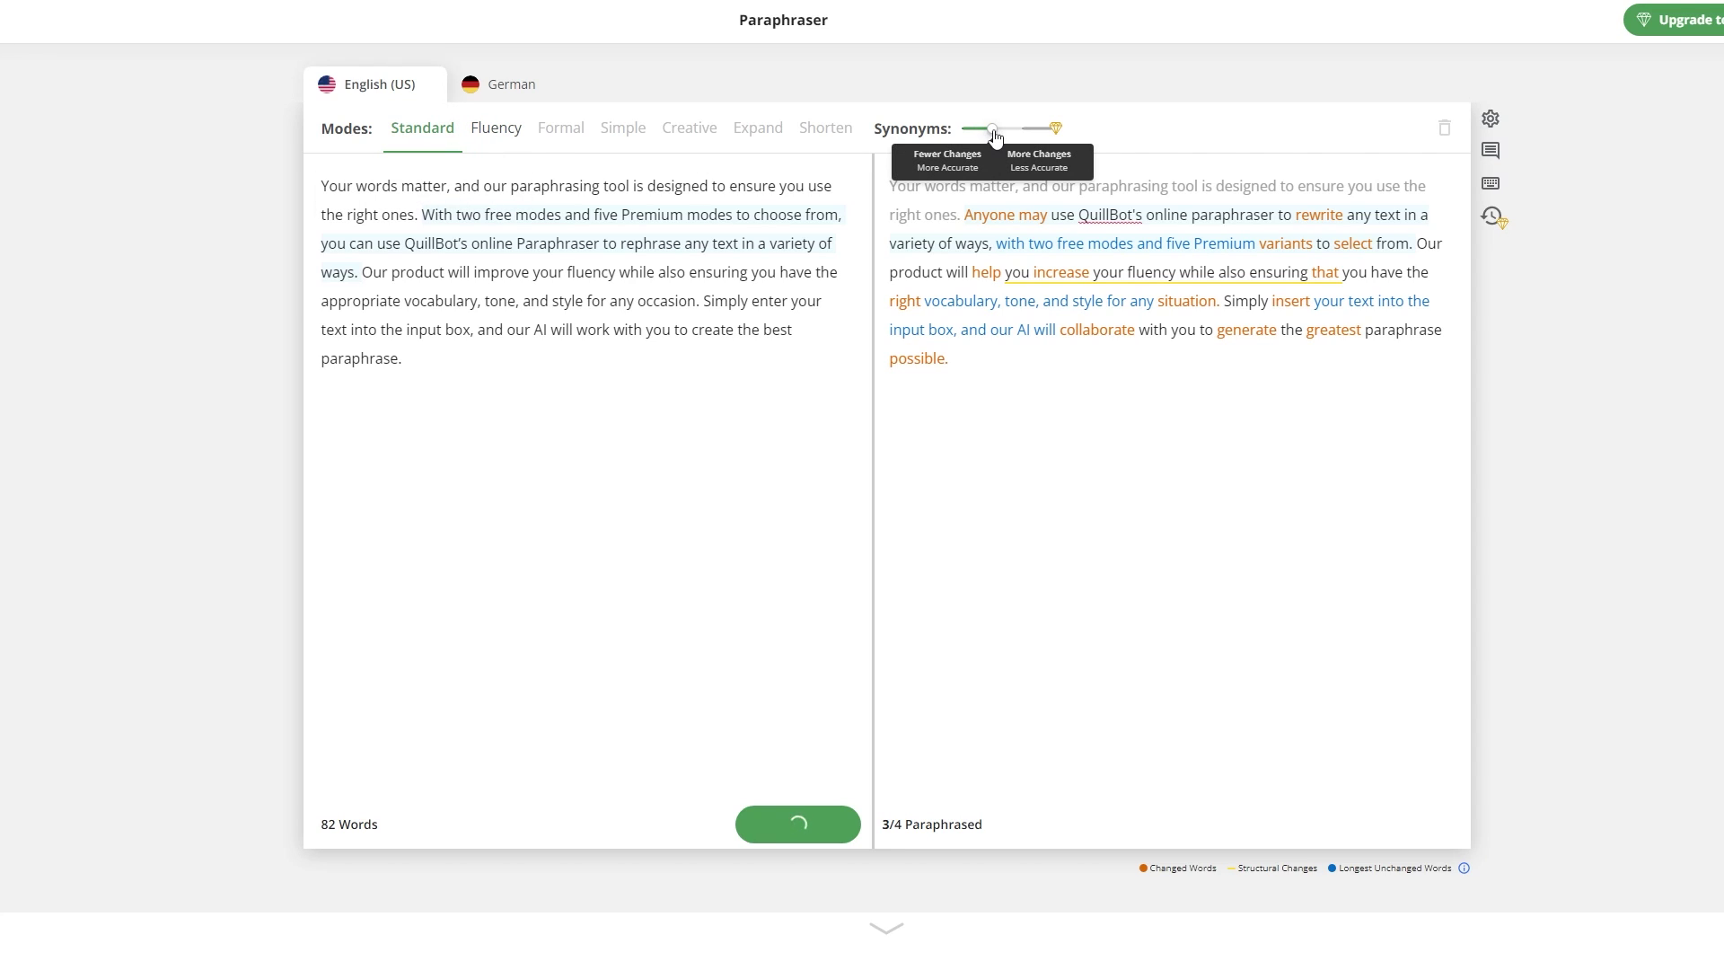
# Step: Drop the Synonyms slider to minimum and paste the paragraph into the Grammar Checker
pyautogui.click(975, 131)
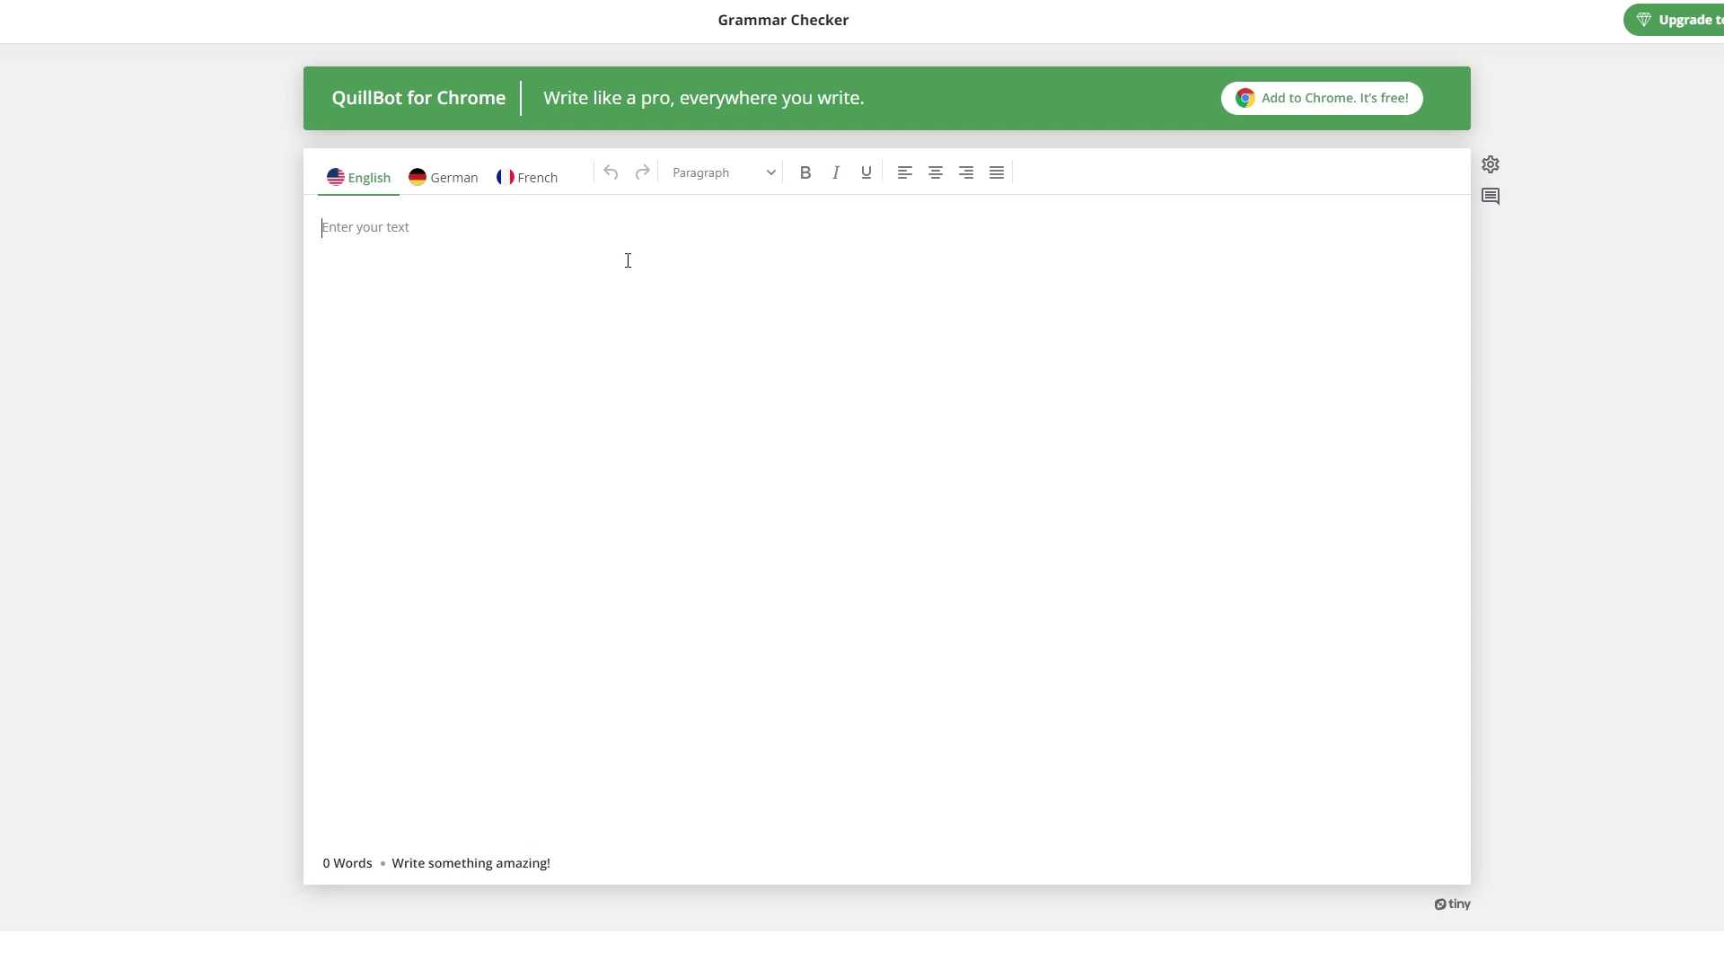
pyautogui.write('Your words matter, and our paraphrasing tool is designed to ensure you use the right ones. With two free modes and five Premium modes to choose from, you can use QuillBot’s online Paraphraser to rephrase any text in a variety of ways. Our product will improve your fluency while also ensuring you have the appropriate vocabulary, tone, and style for any occasion. Simply enter your text into the input box, and our AI will work with you to create the best paraphrase.')
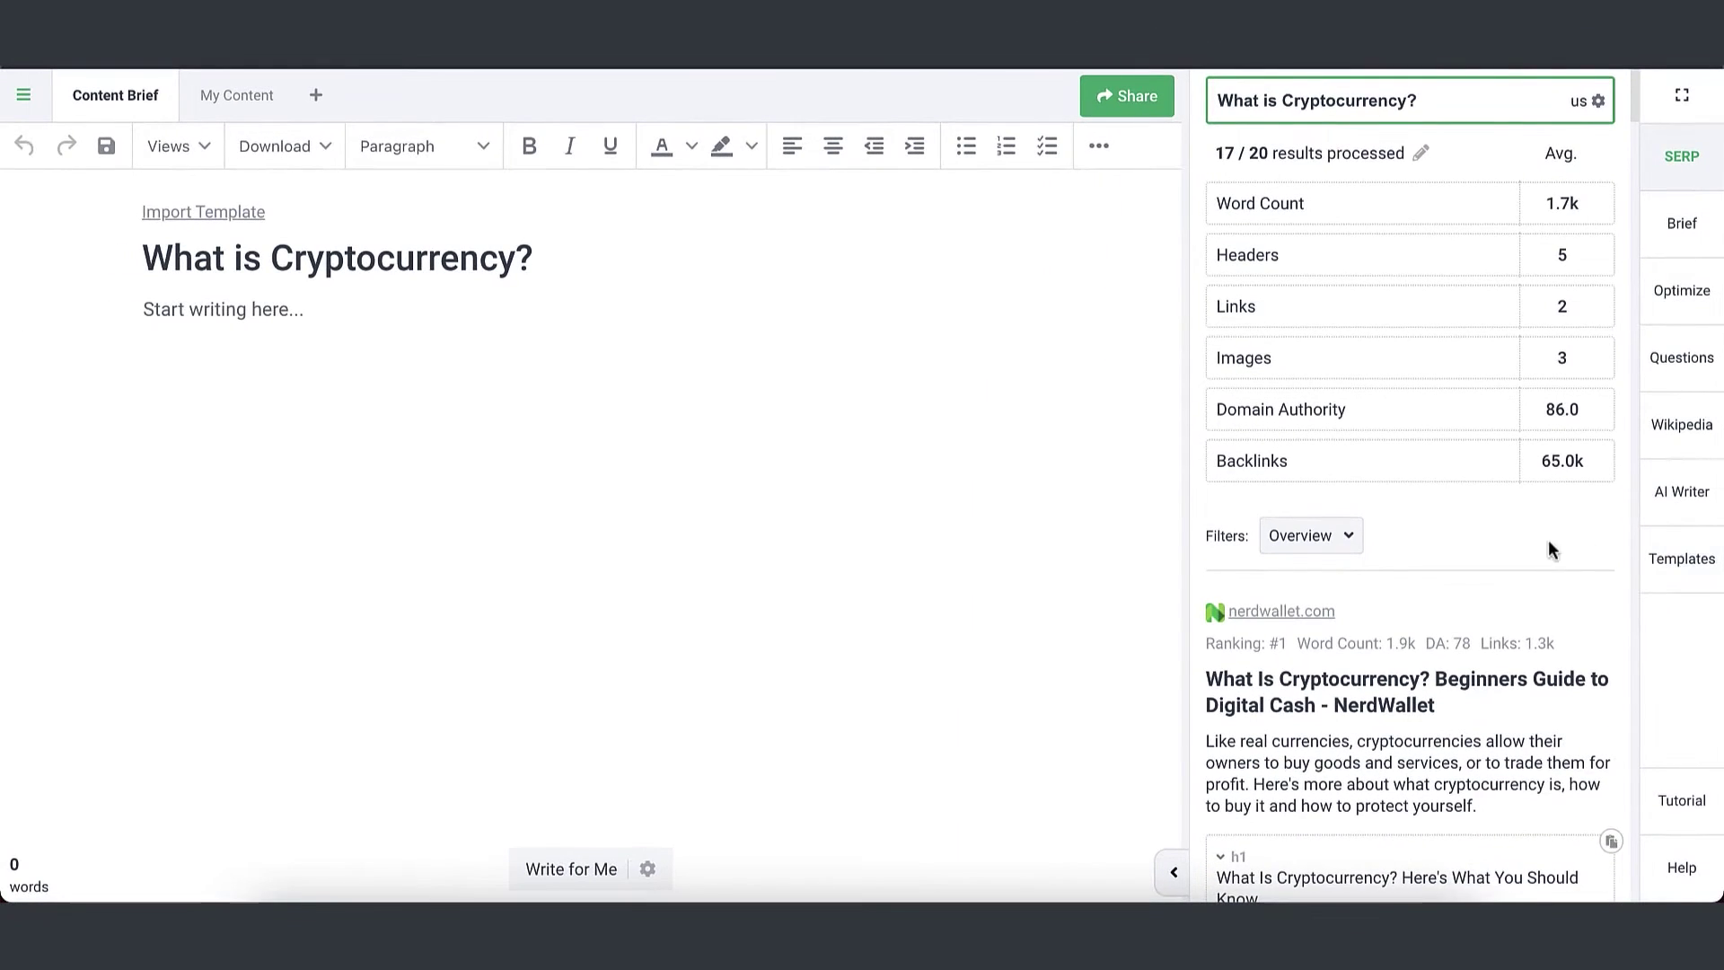
# Step: Insert the Master Content Brief template and select its Heading 1 placeholder
pyautogui.click(213, 216)
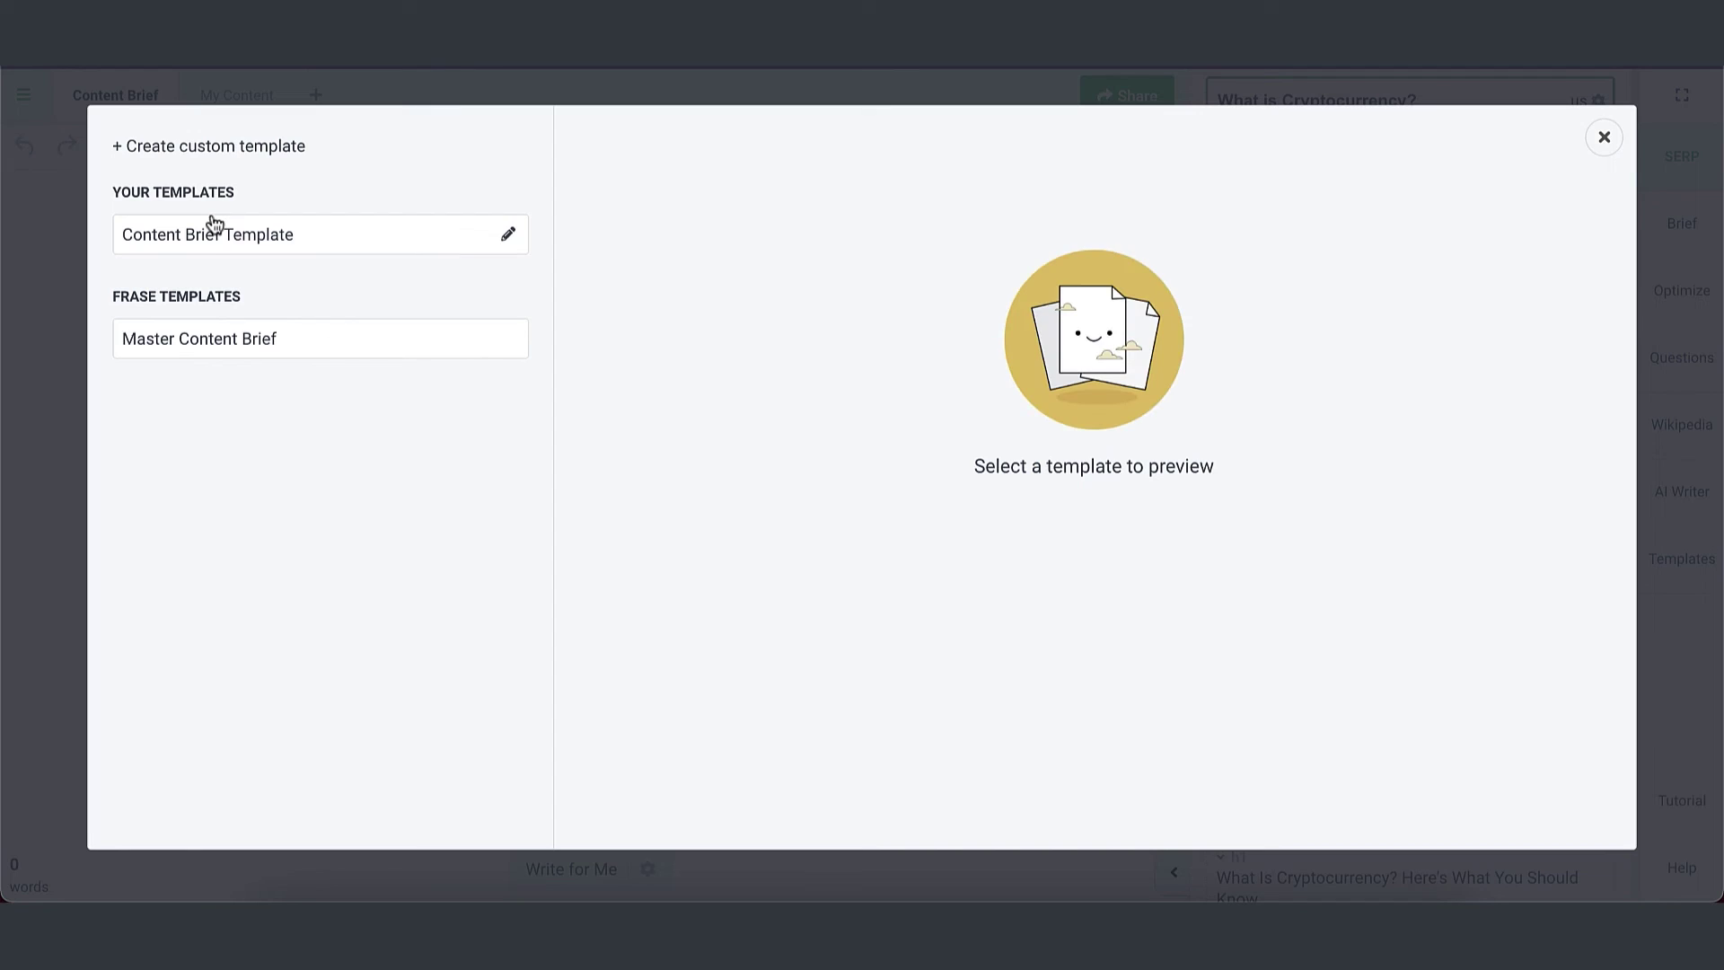
pyautogui.click(191, 339)
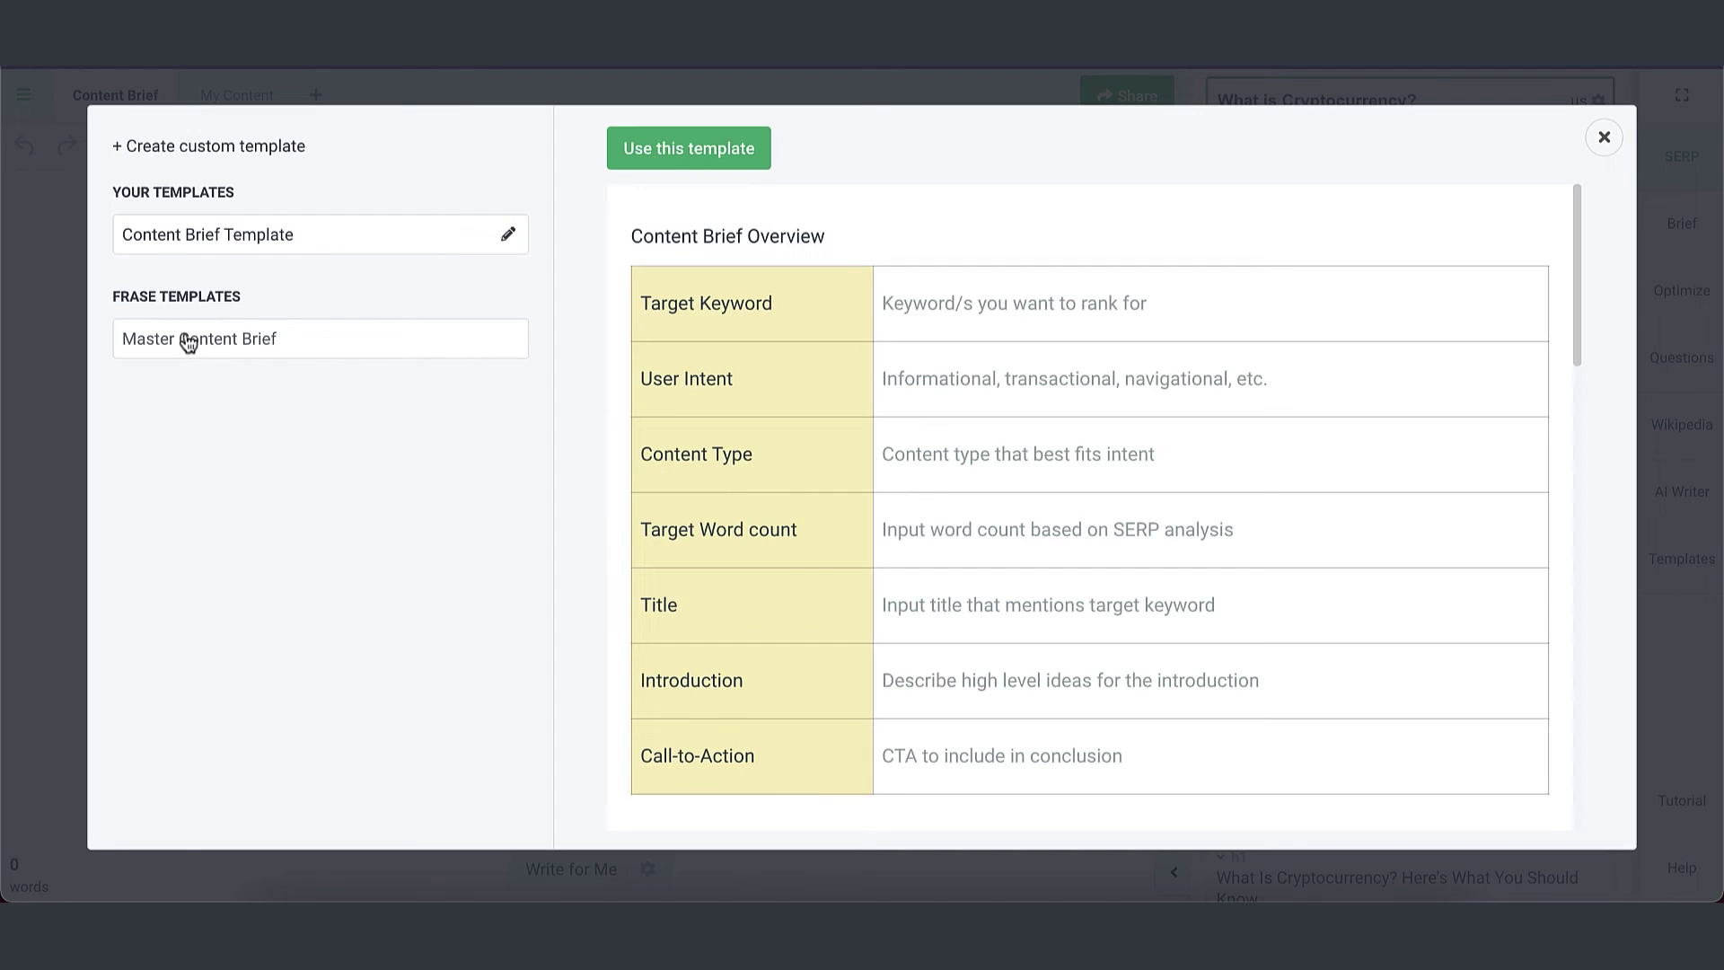
pyautogui.click(655, 157)
pyautogui.scroll(-5, 610, 365)
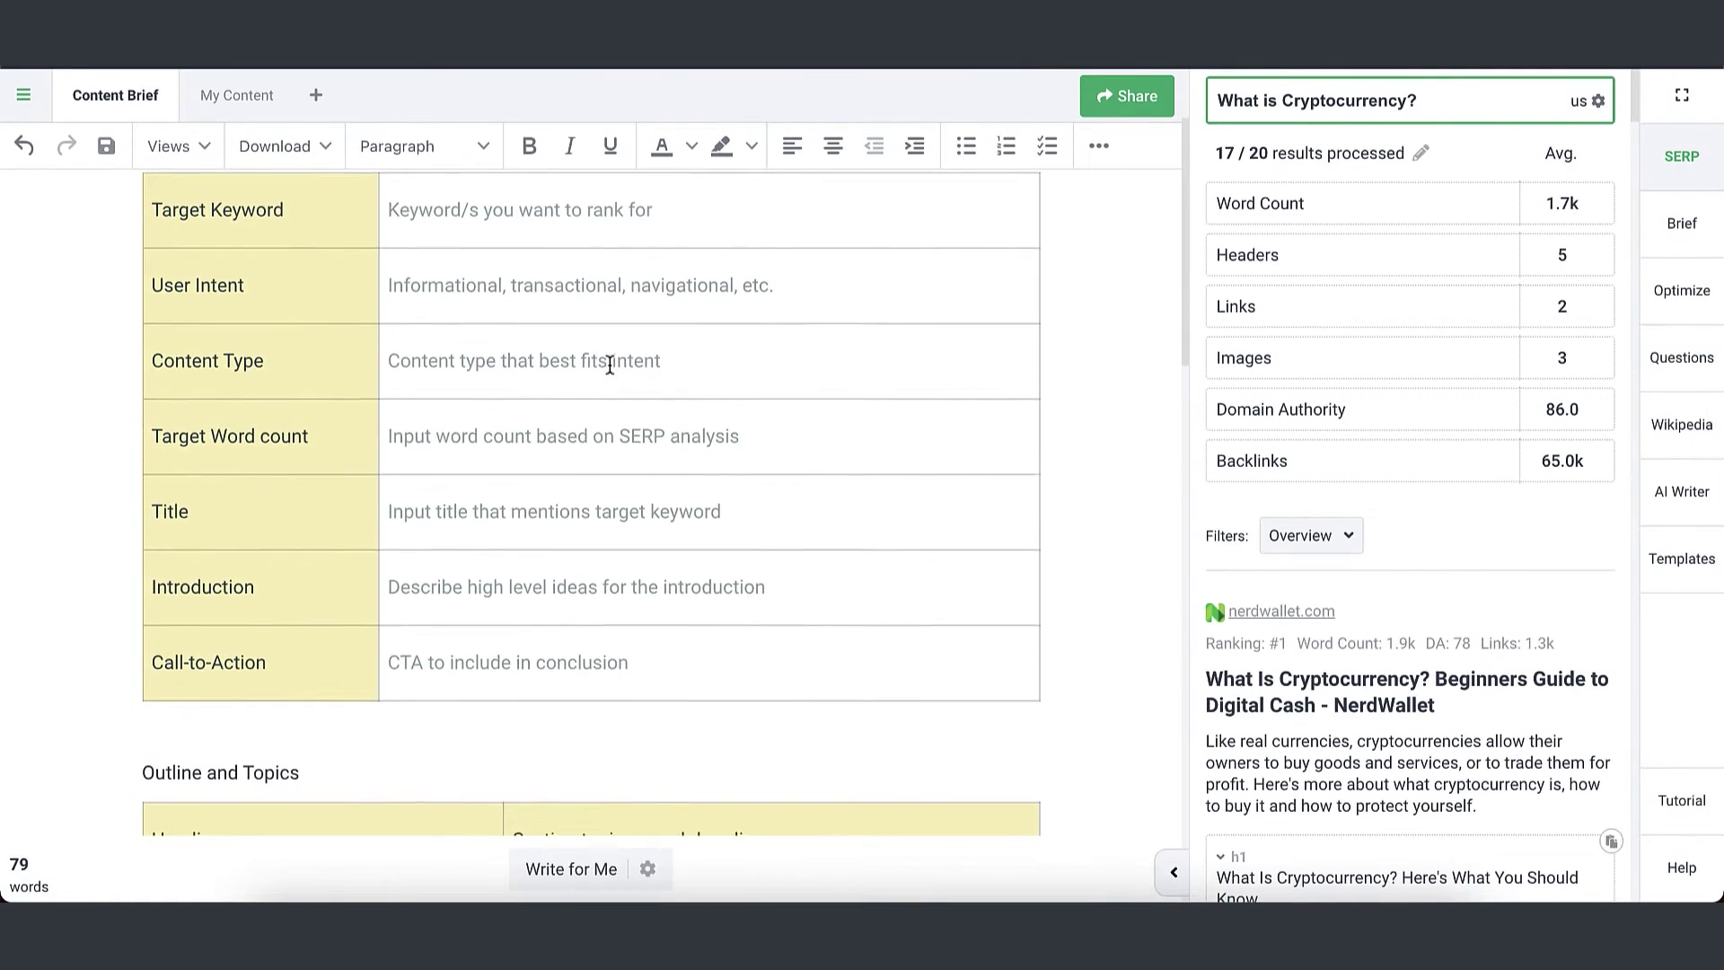
pyautogui.scroll(-4, 609, 366)
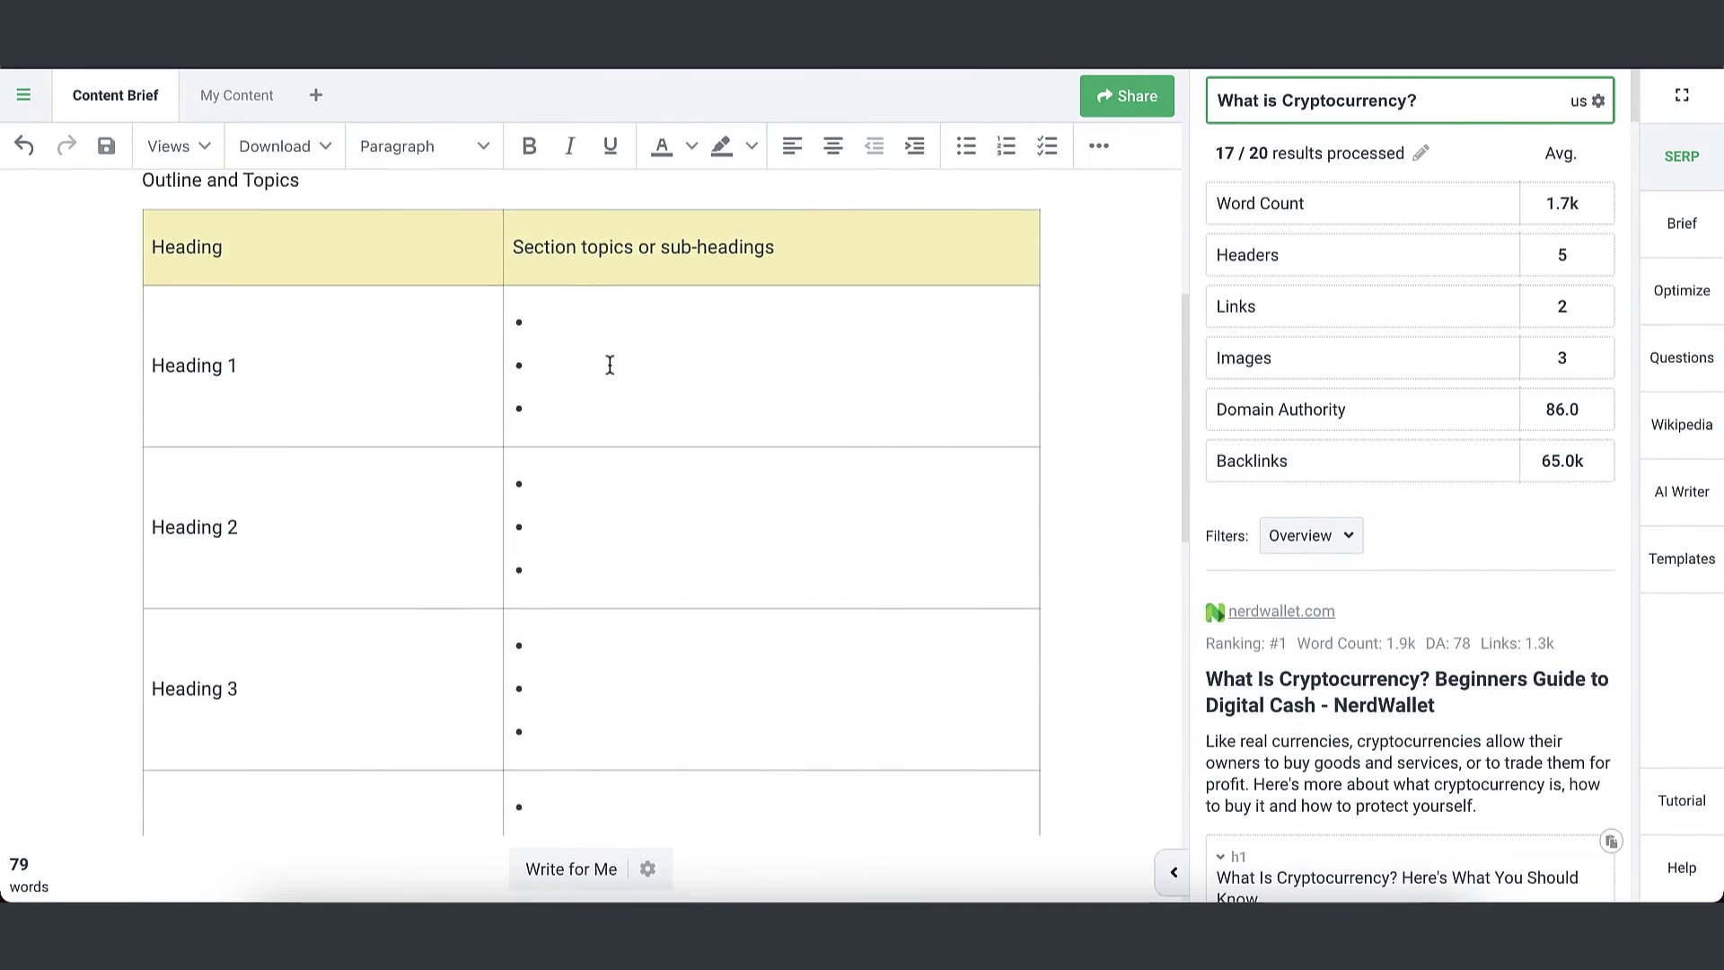
pyautogui.moveTo(244, 348); pyautogui.dragTo(151, 347)
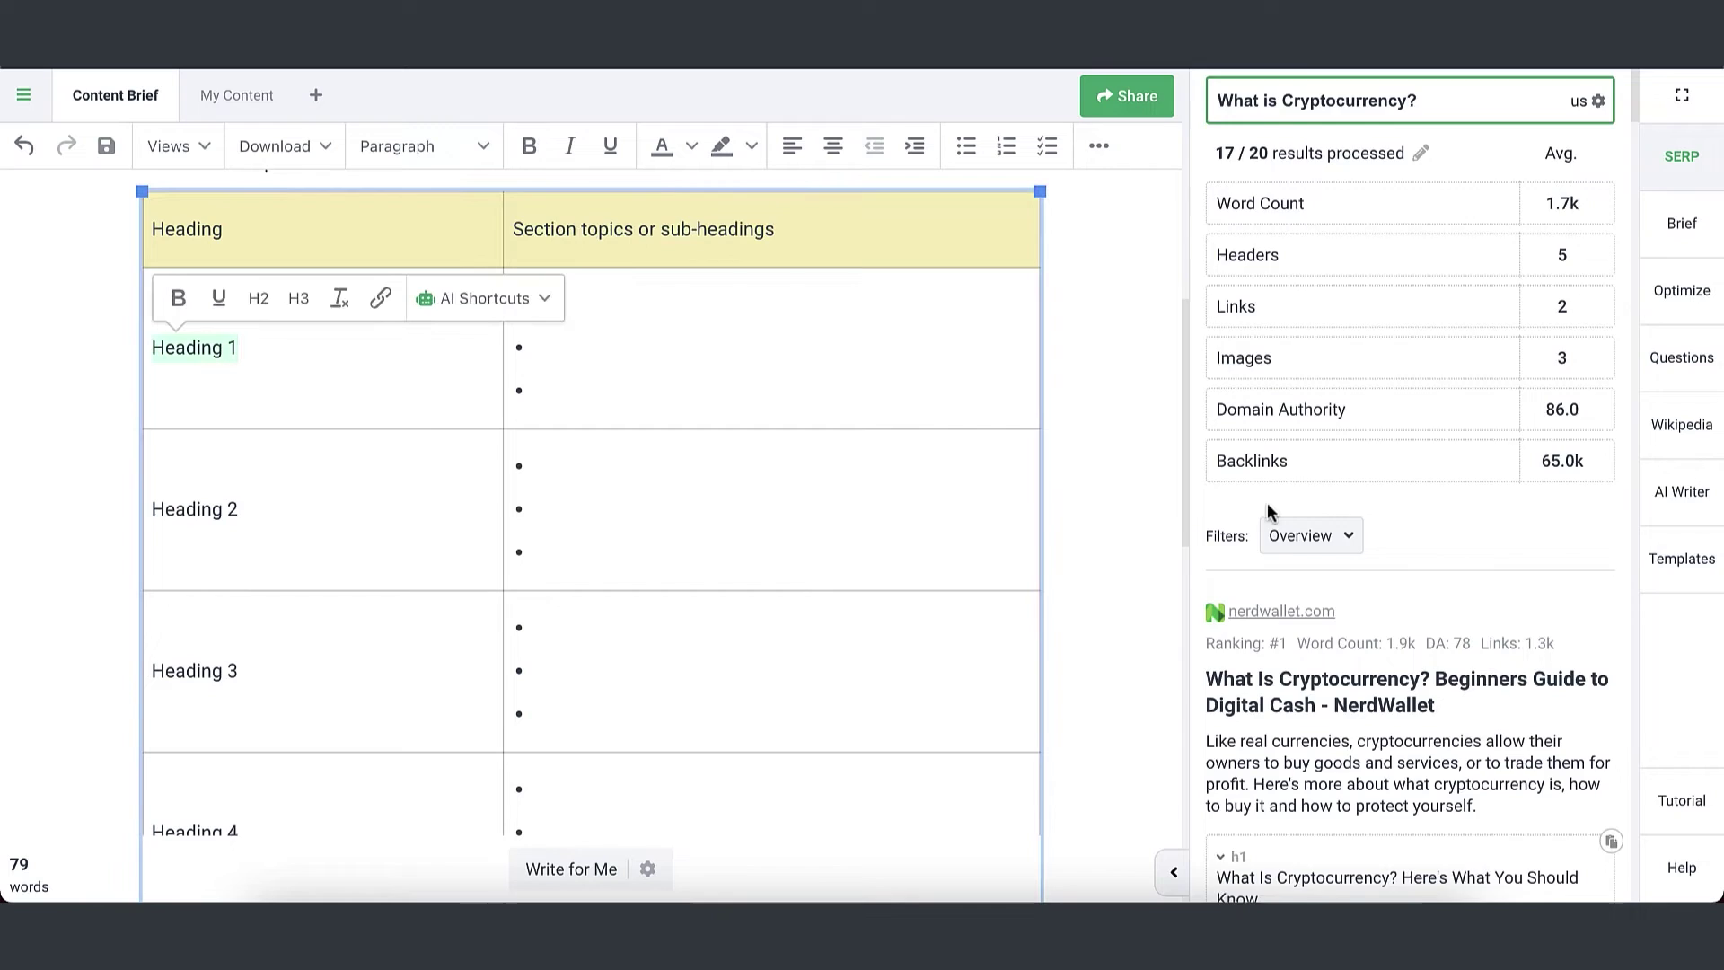
pyautogui.scroll(-5, 1268, 503)
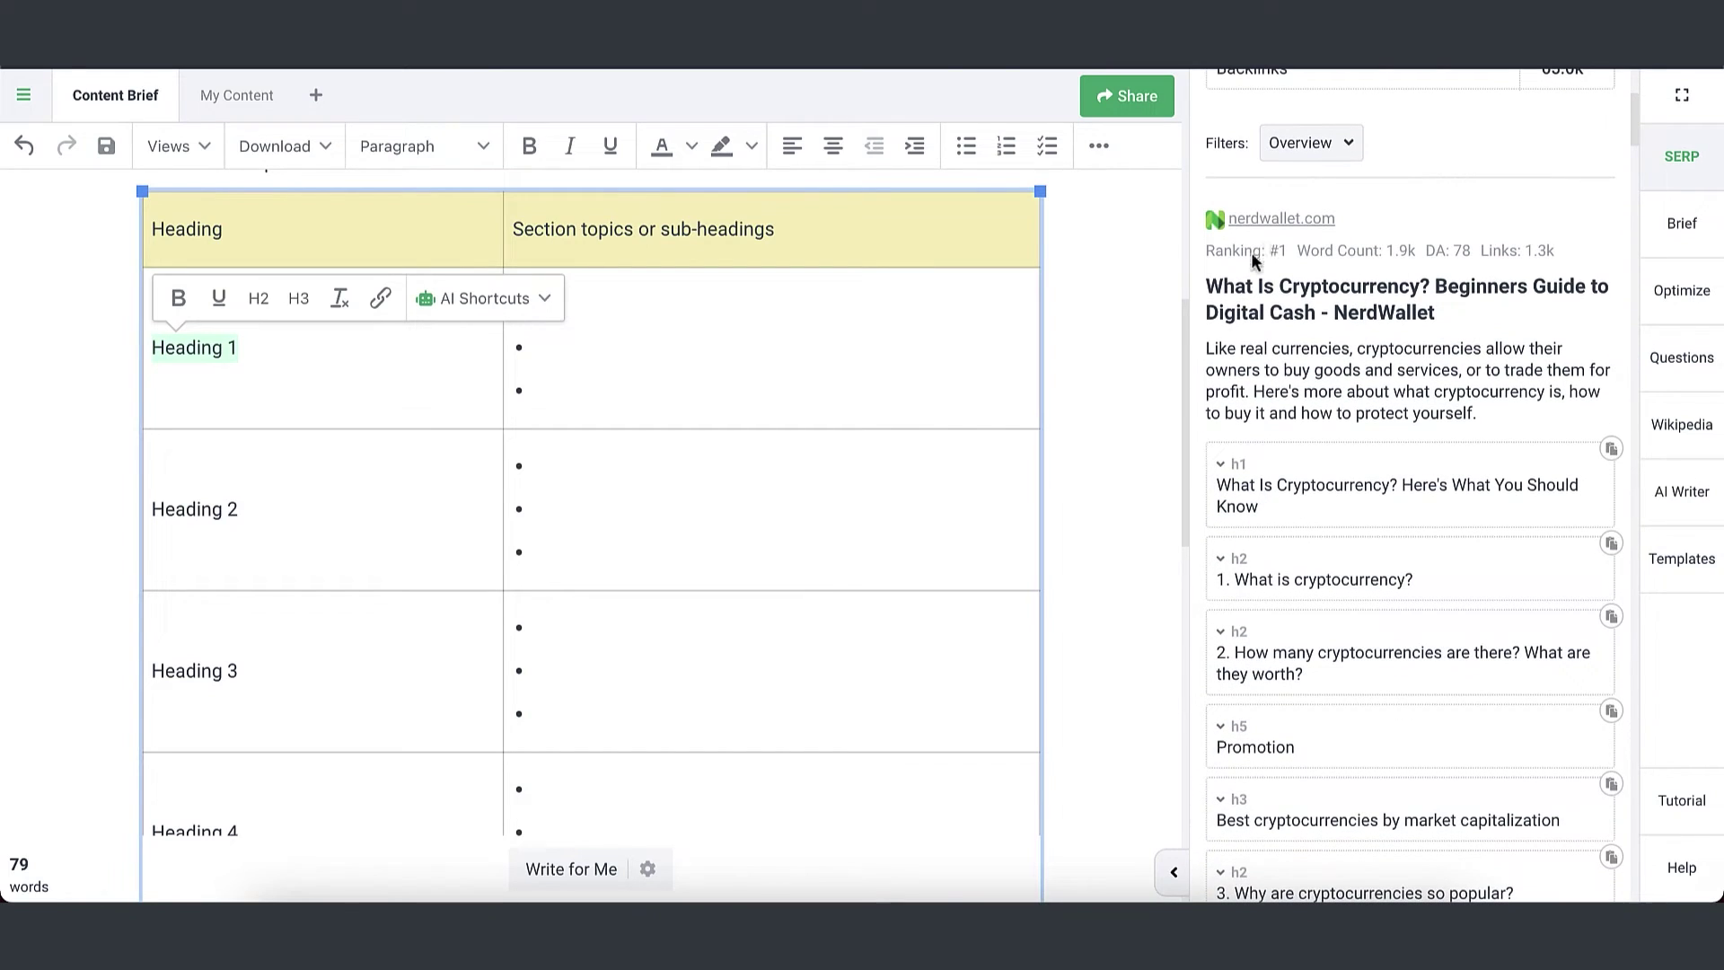
pyautogui.scroll(-10, 1266, 370)
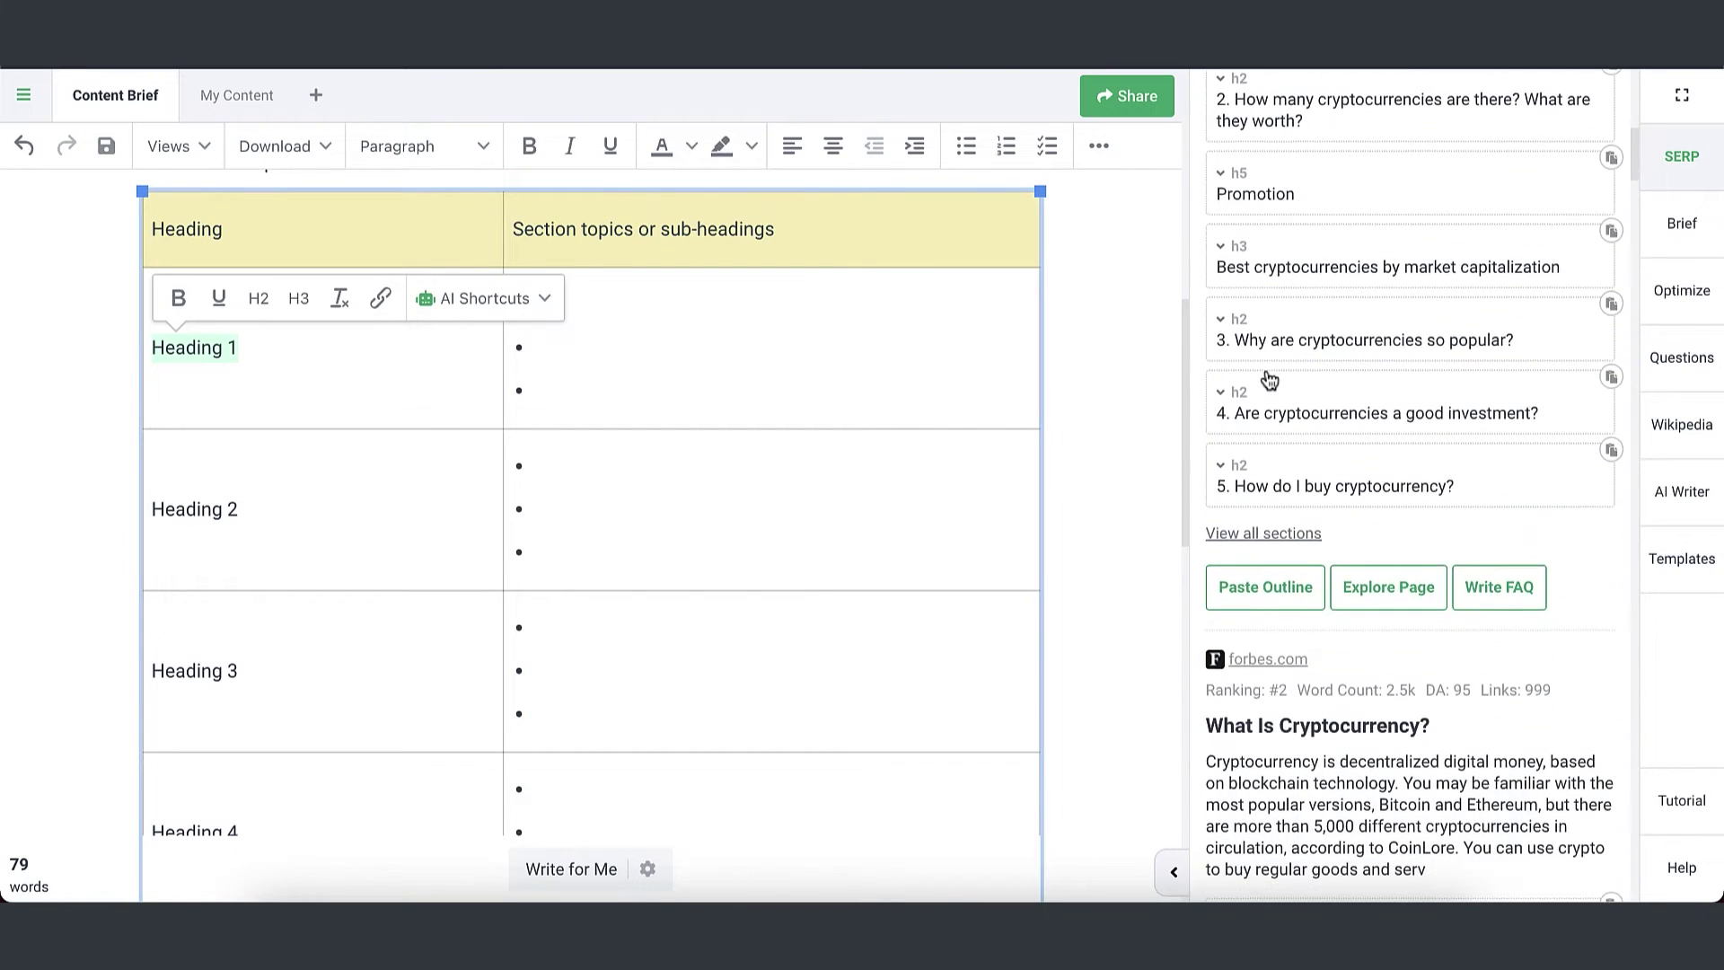
pyautogui.scroll(-4, 1269, 377)
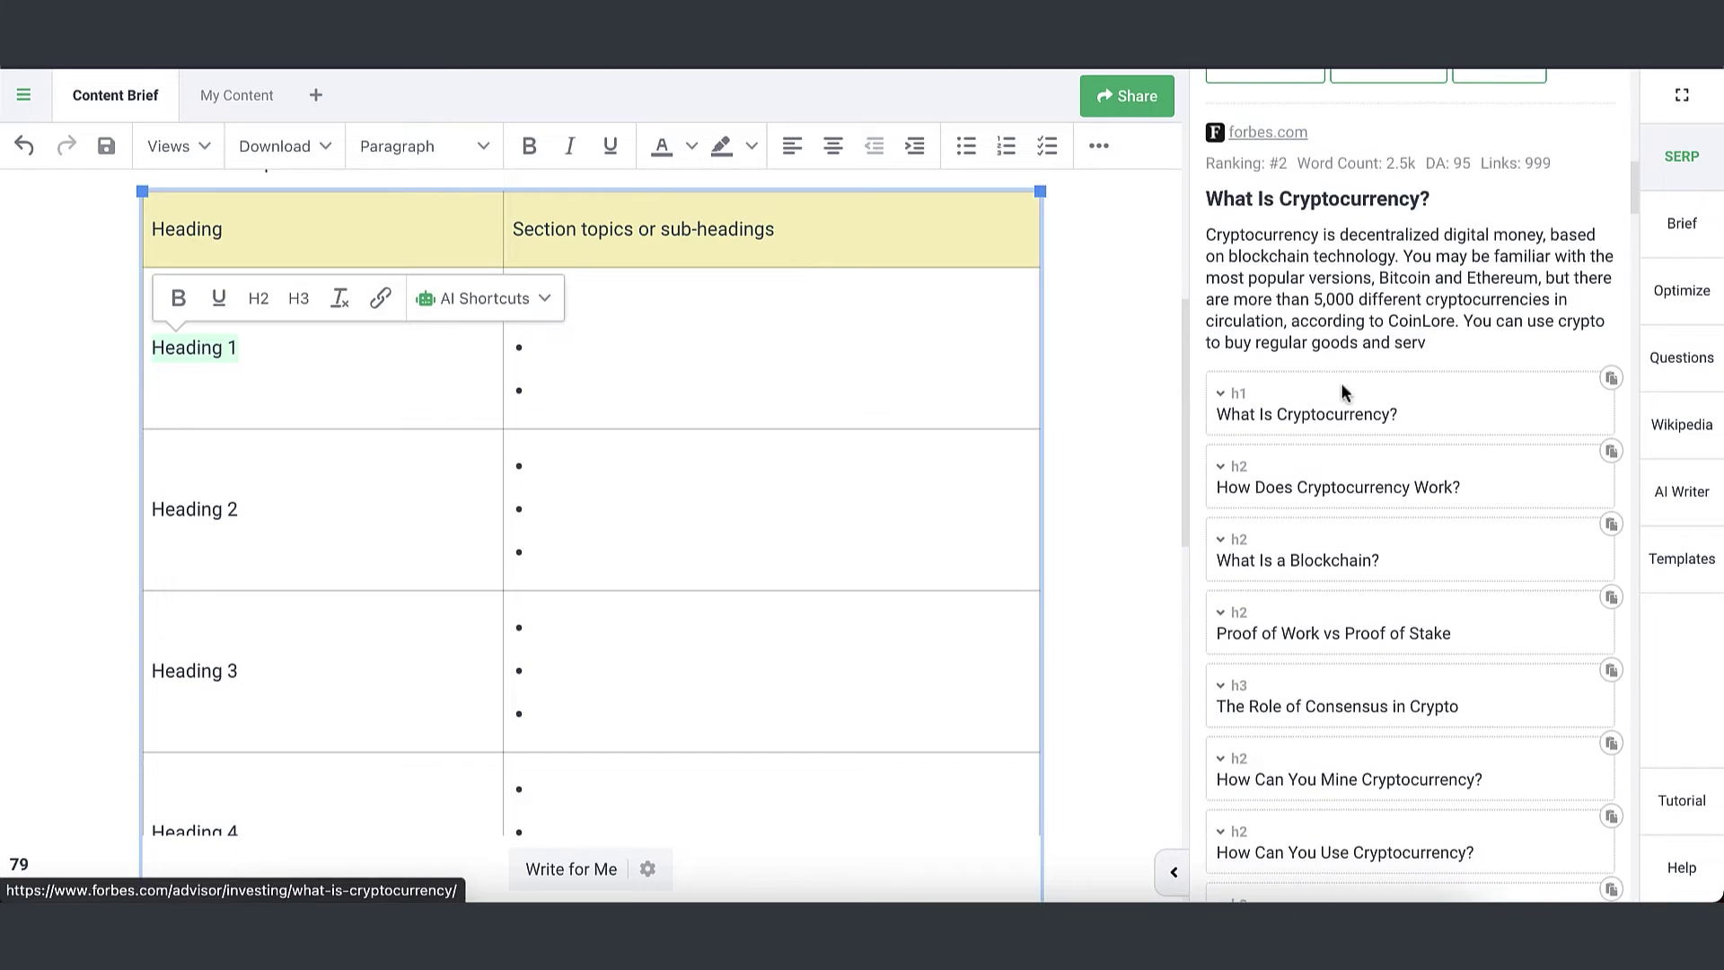
# Step: Set Heading 1 and Heading 2 to the Forbes headings 'What Is Cryptocurrency?' and 'What Is a Blockchain?'
pyautogui.click(1610, 380)
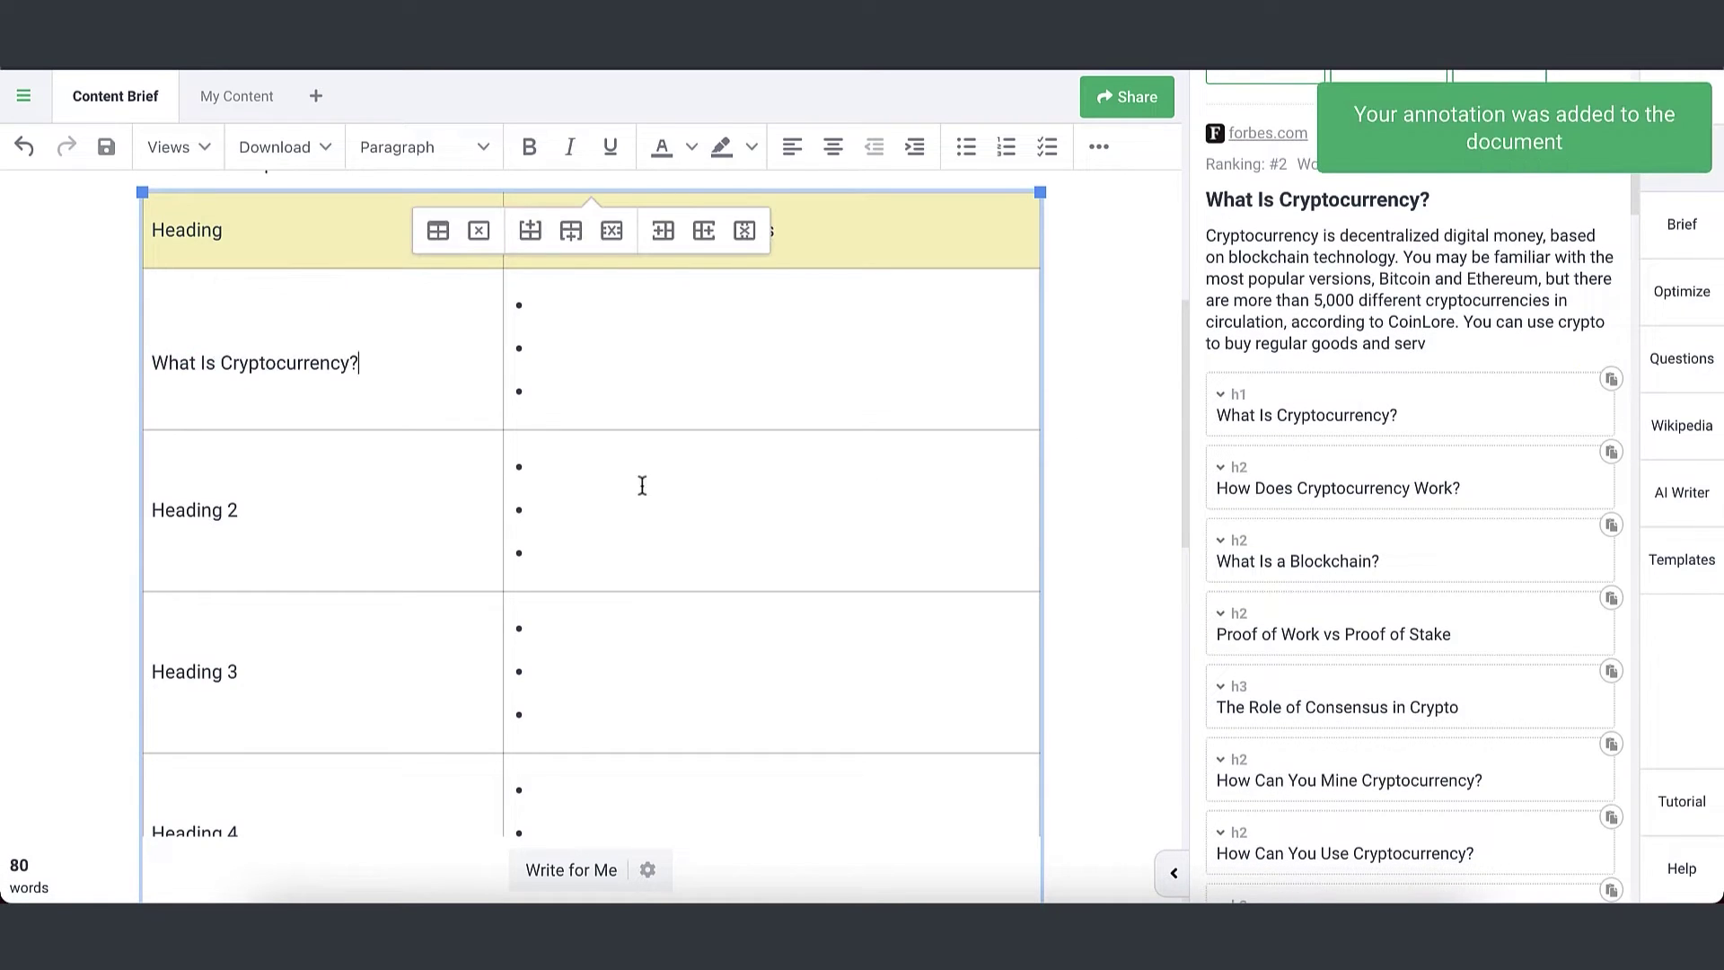
pyautogui.moveTo(309, 519); pyautogui.dragTo(151, 507)
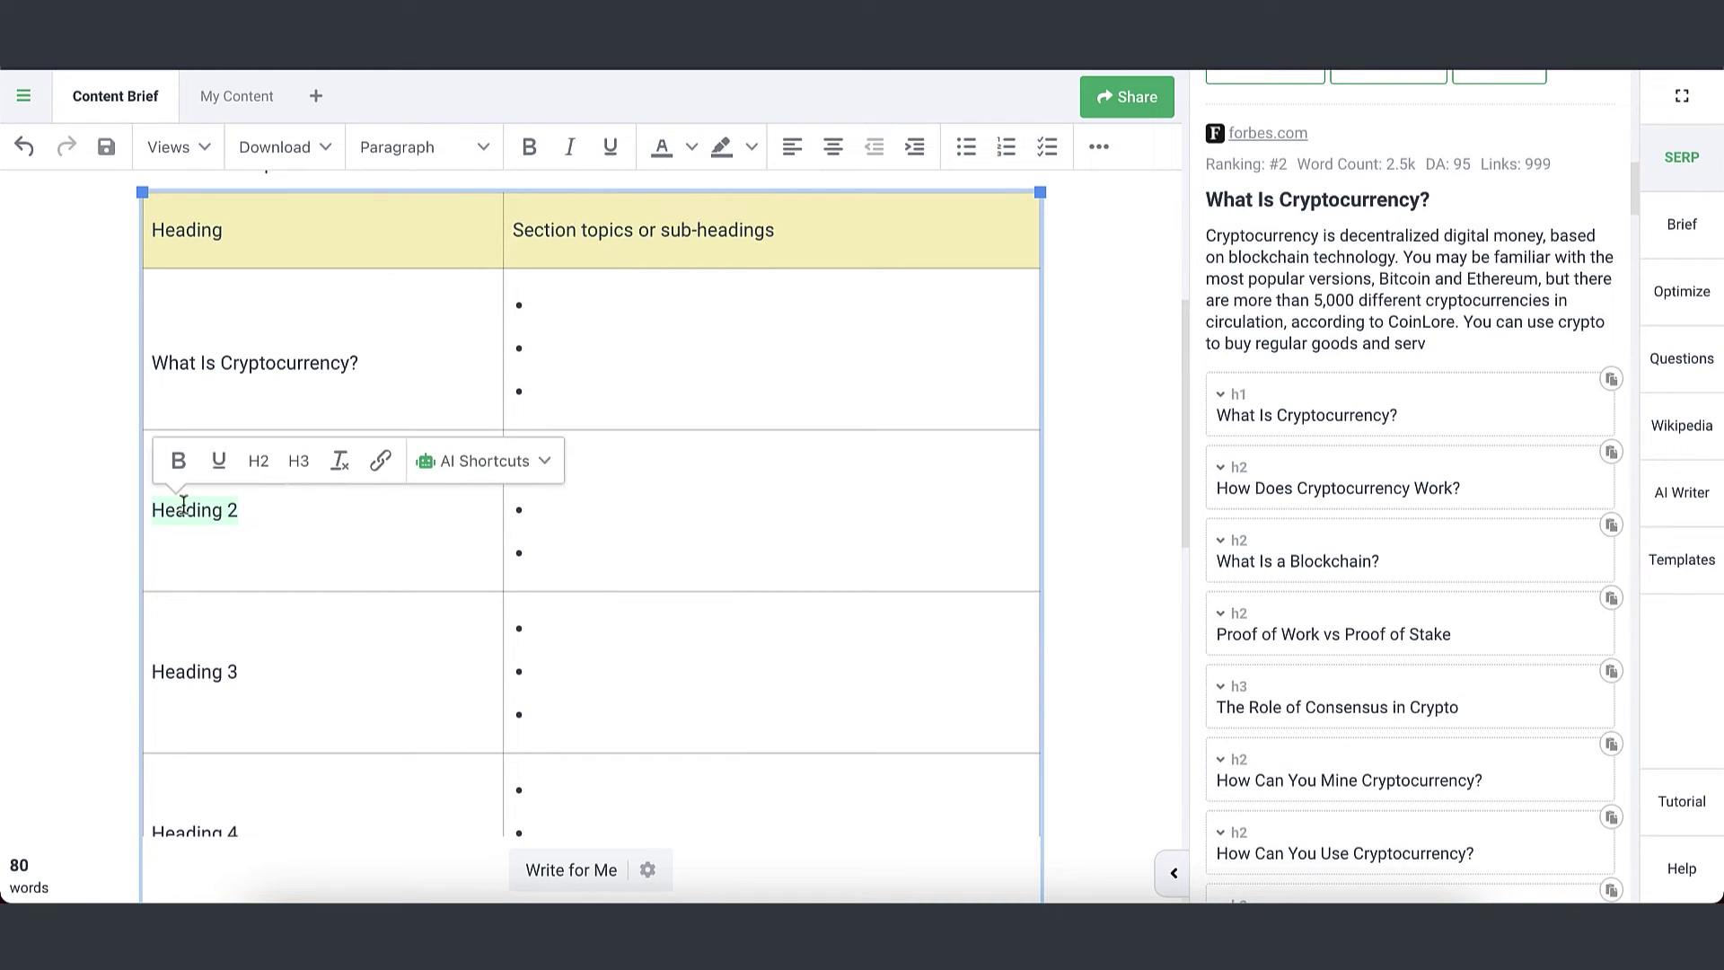
pyautogui.click(1612, 525)
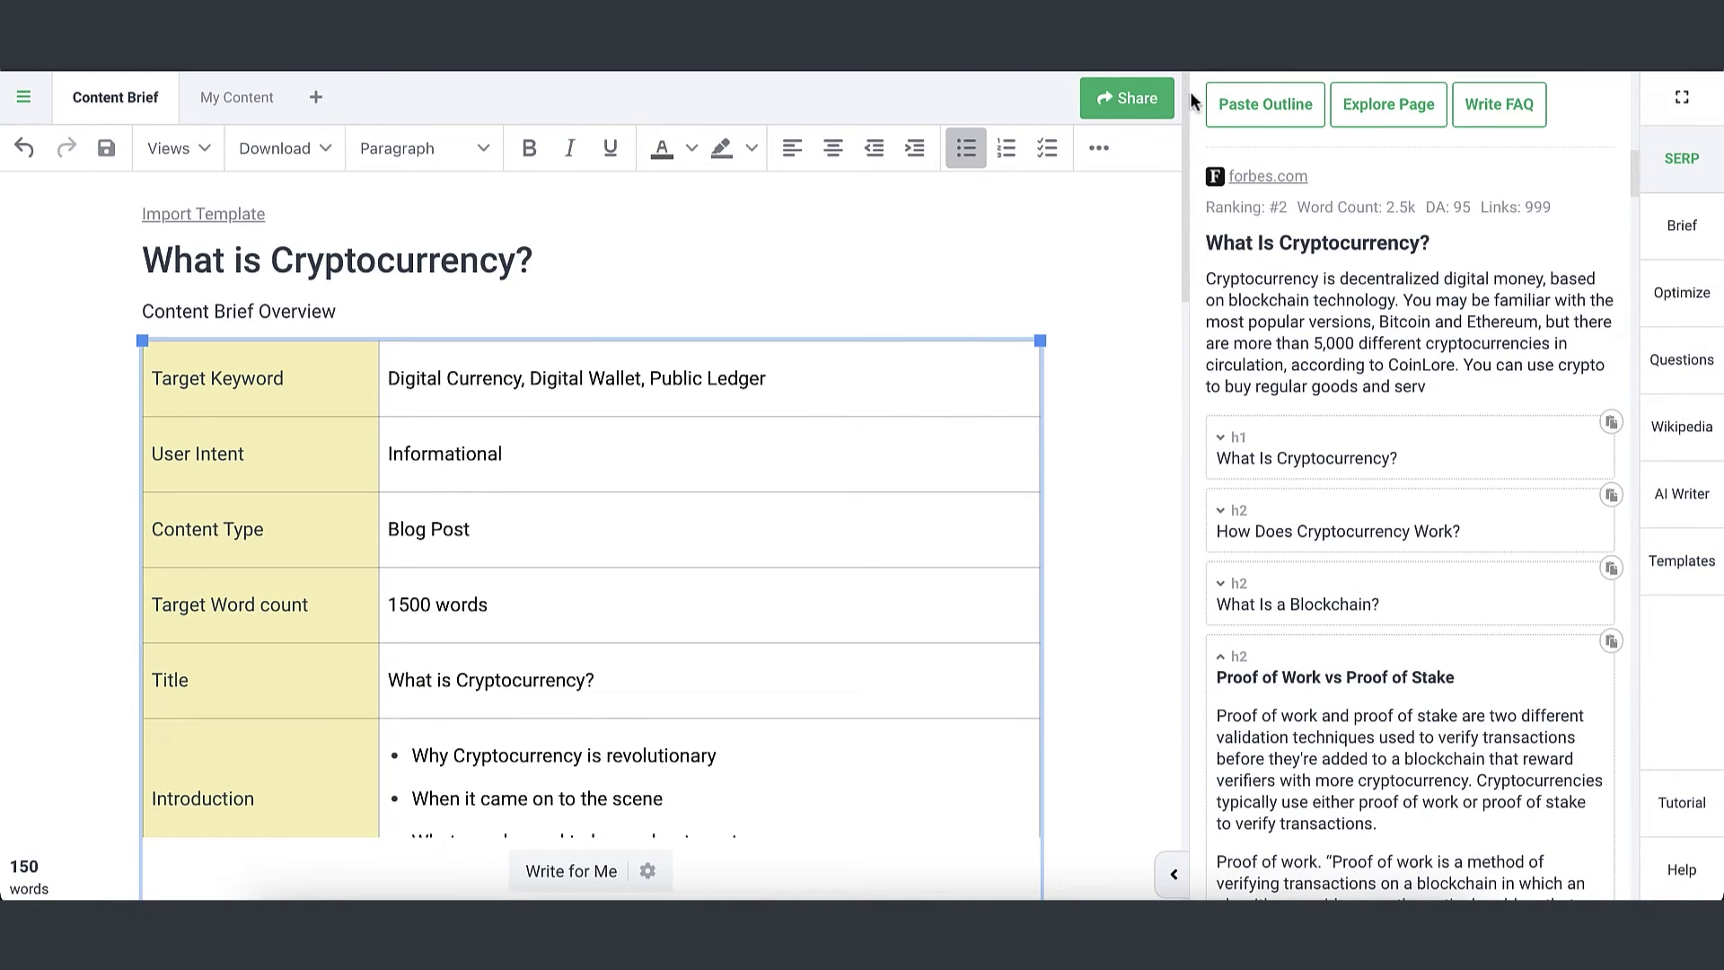
pyautogui.click(230, 107)
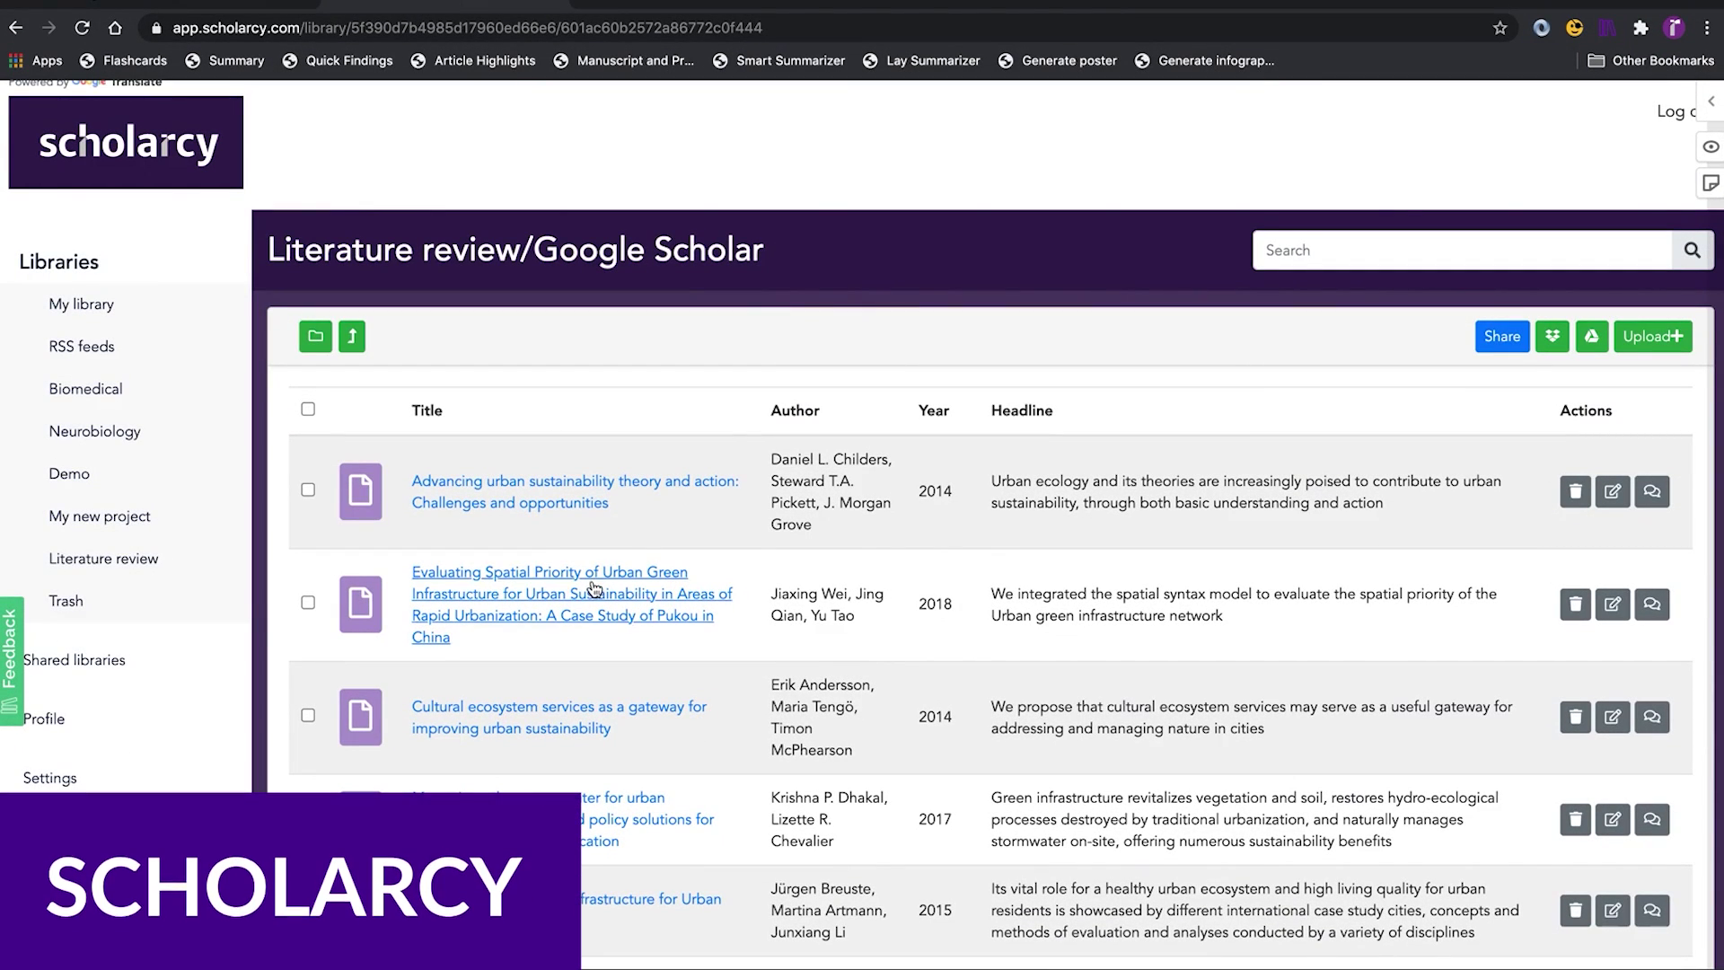
# Step: Open the Pukou green infrastructure paper, glance at its Conclusion, and expand its six Scholarcy highlights
pyautogui.click(590, 593)
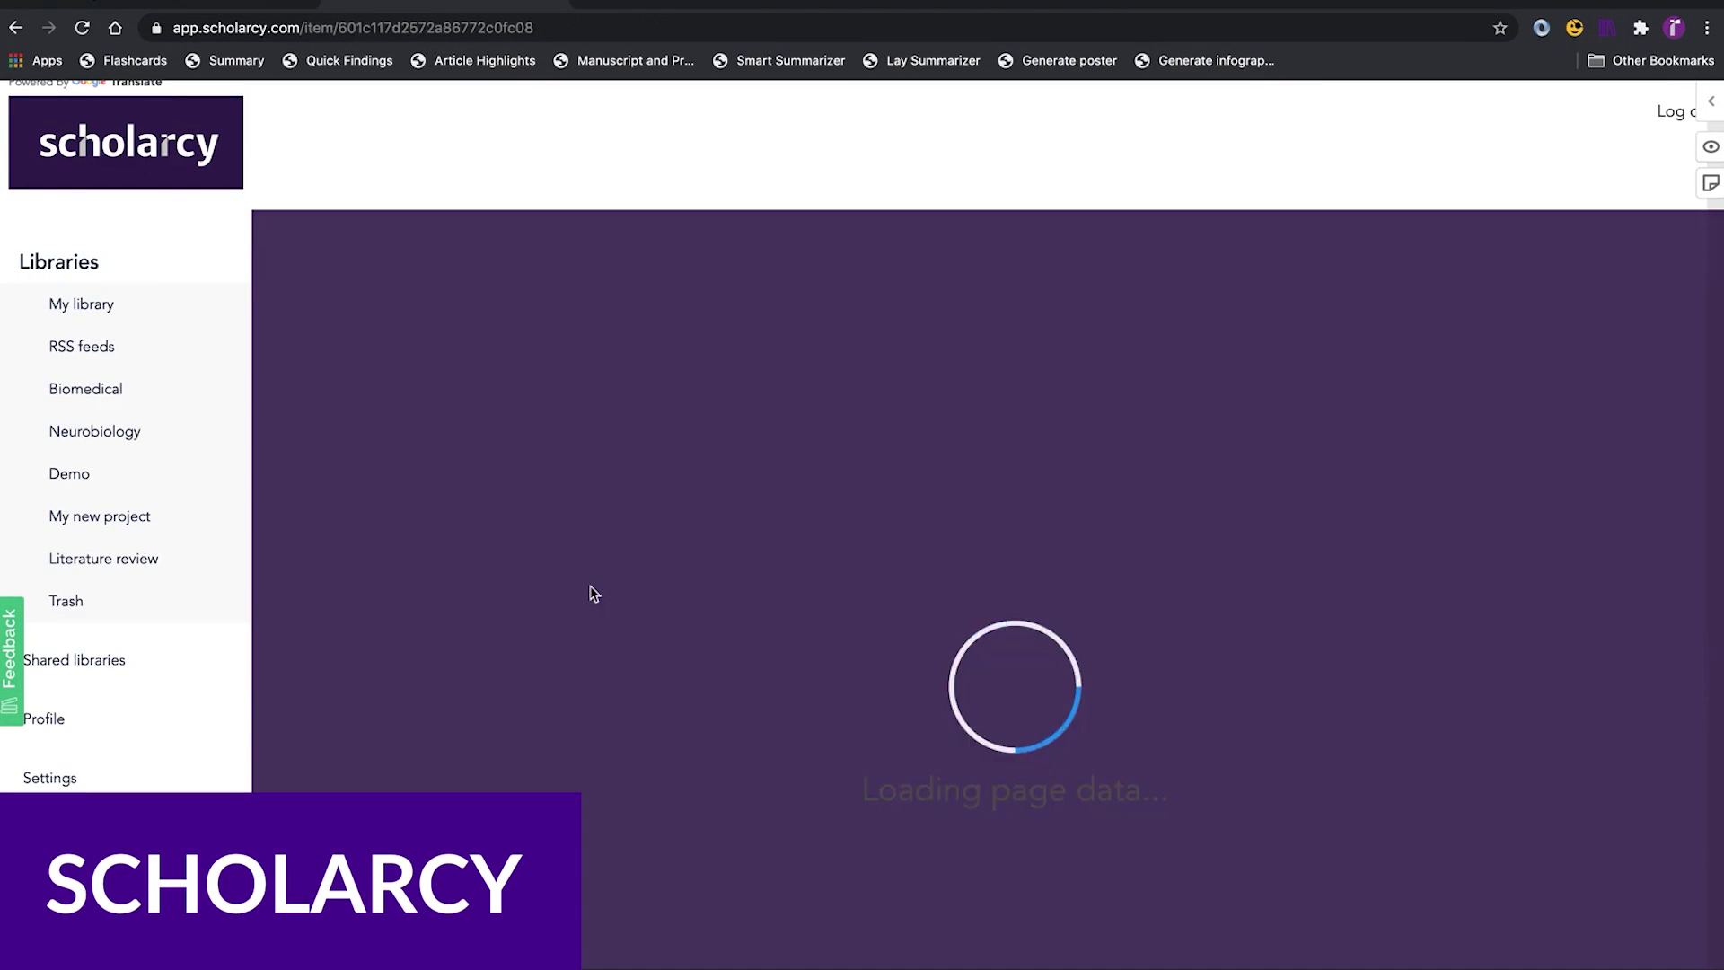
pyautogui.scroll(-3, 607, 667)
pyautogui.scroll(-4, 608, 666)
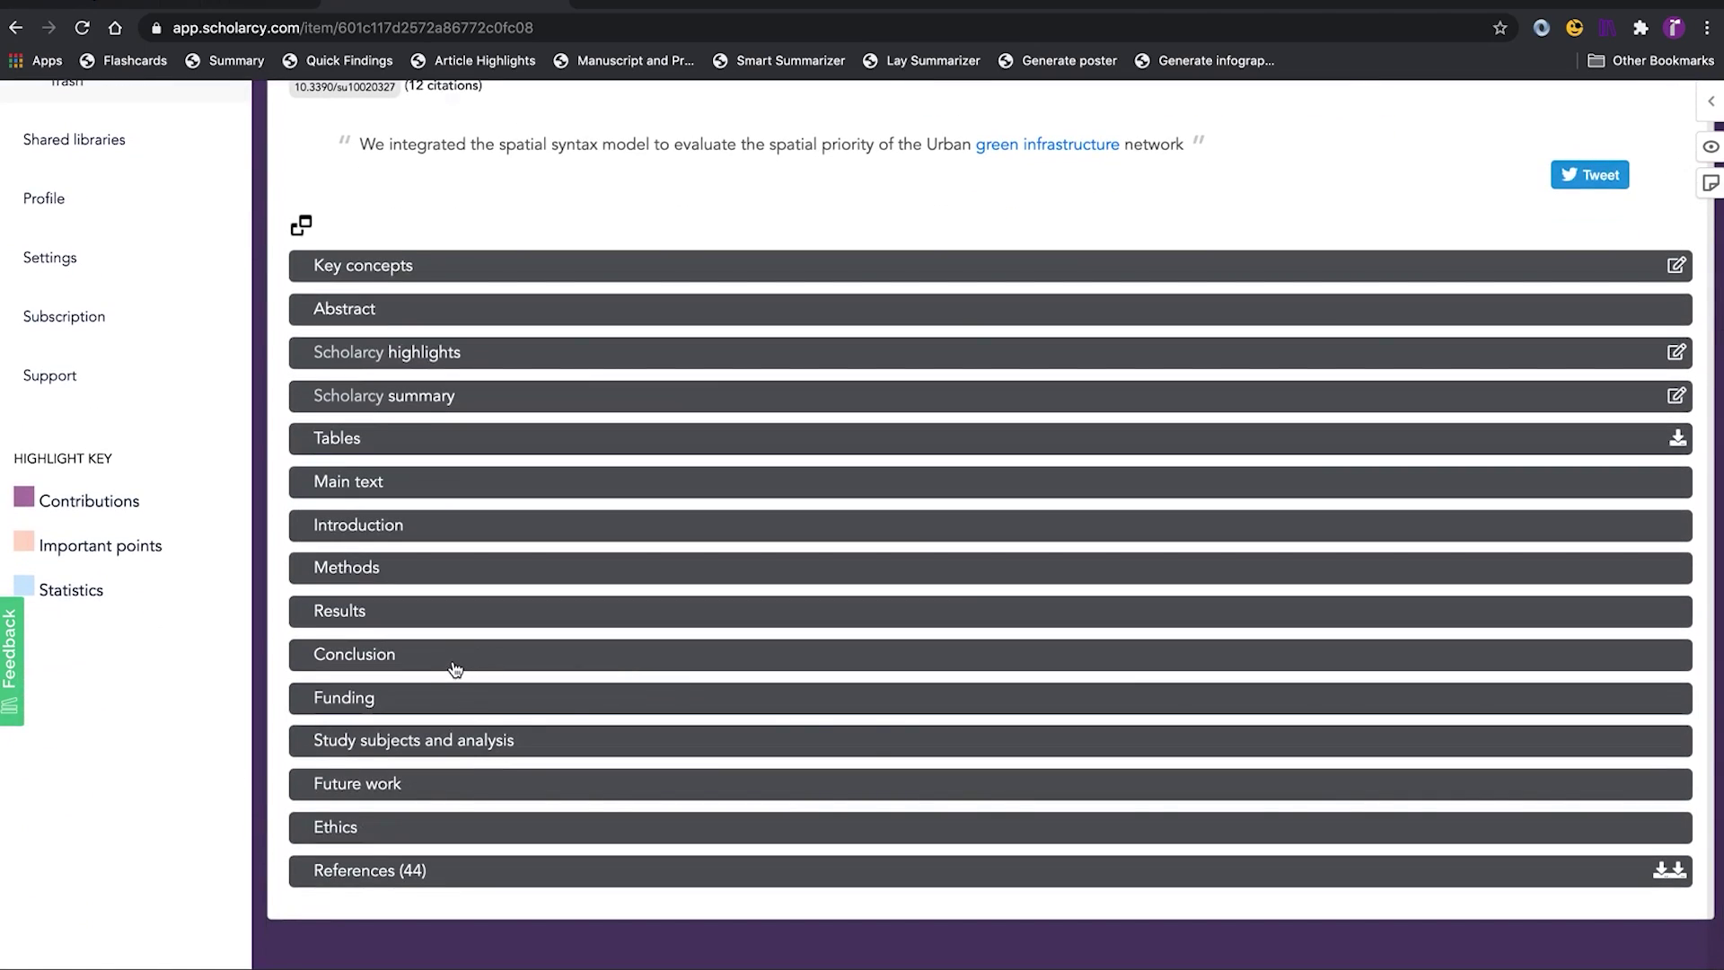
pyautogui.click(455, 667)
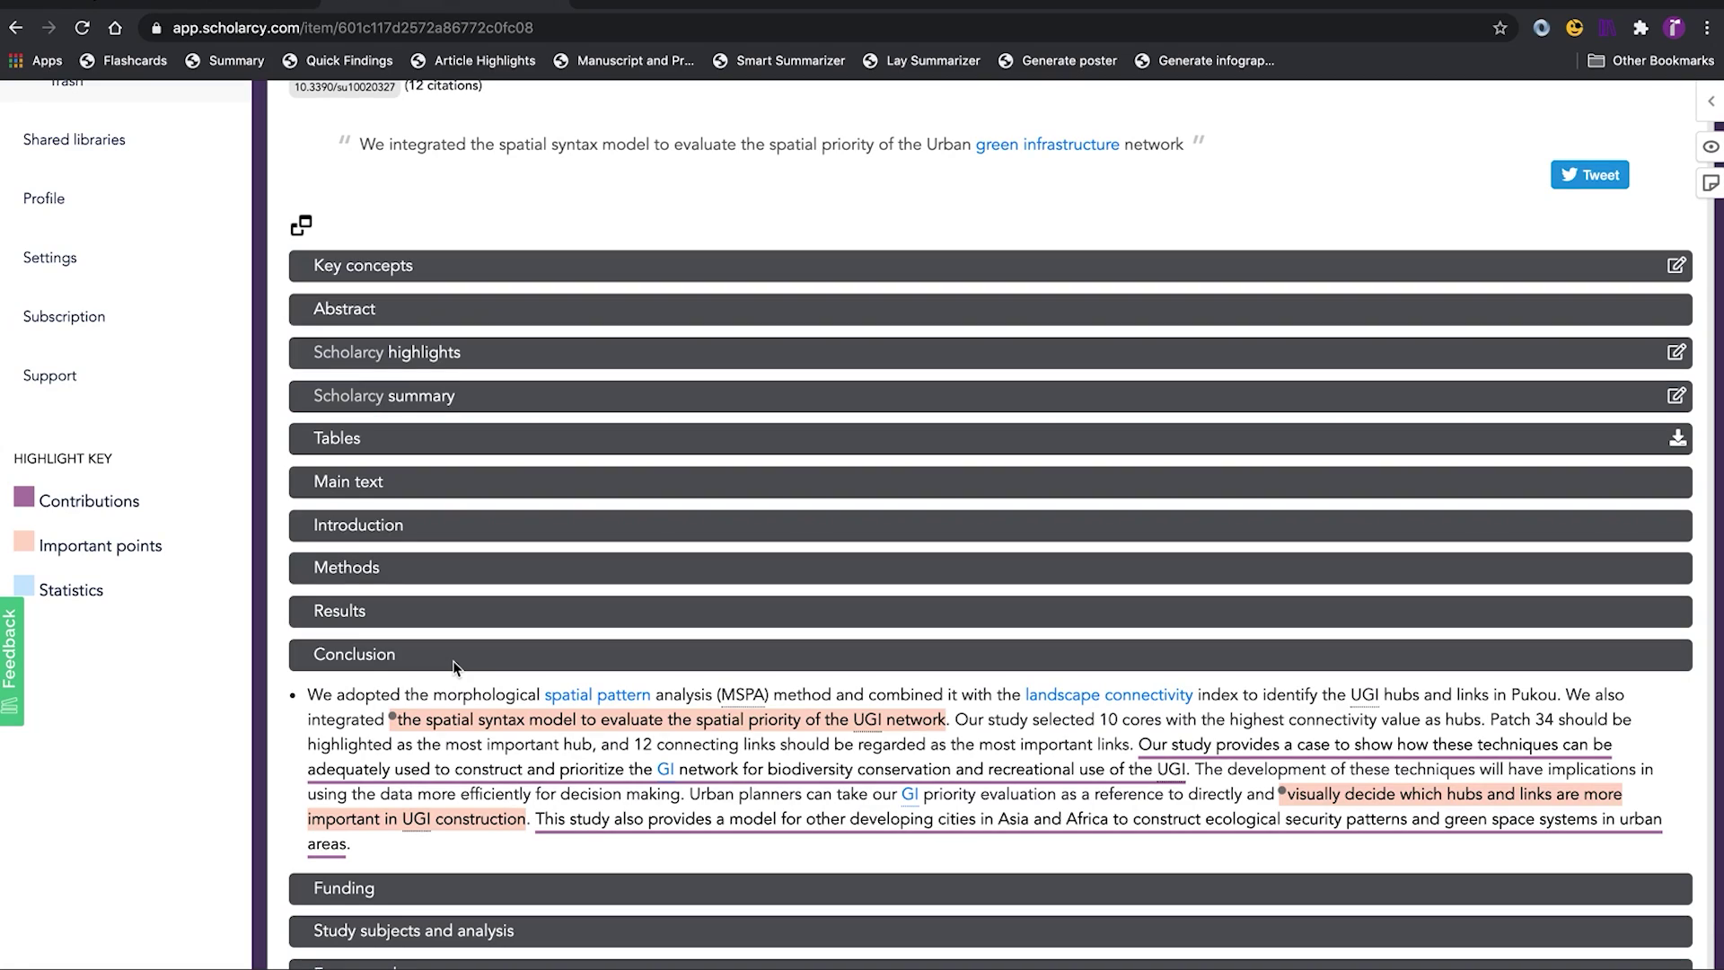
pyautogui.click(456, 662)
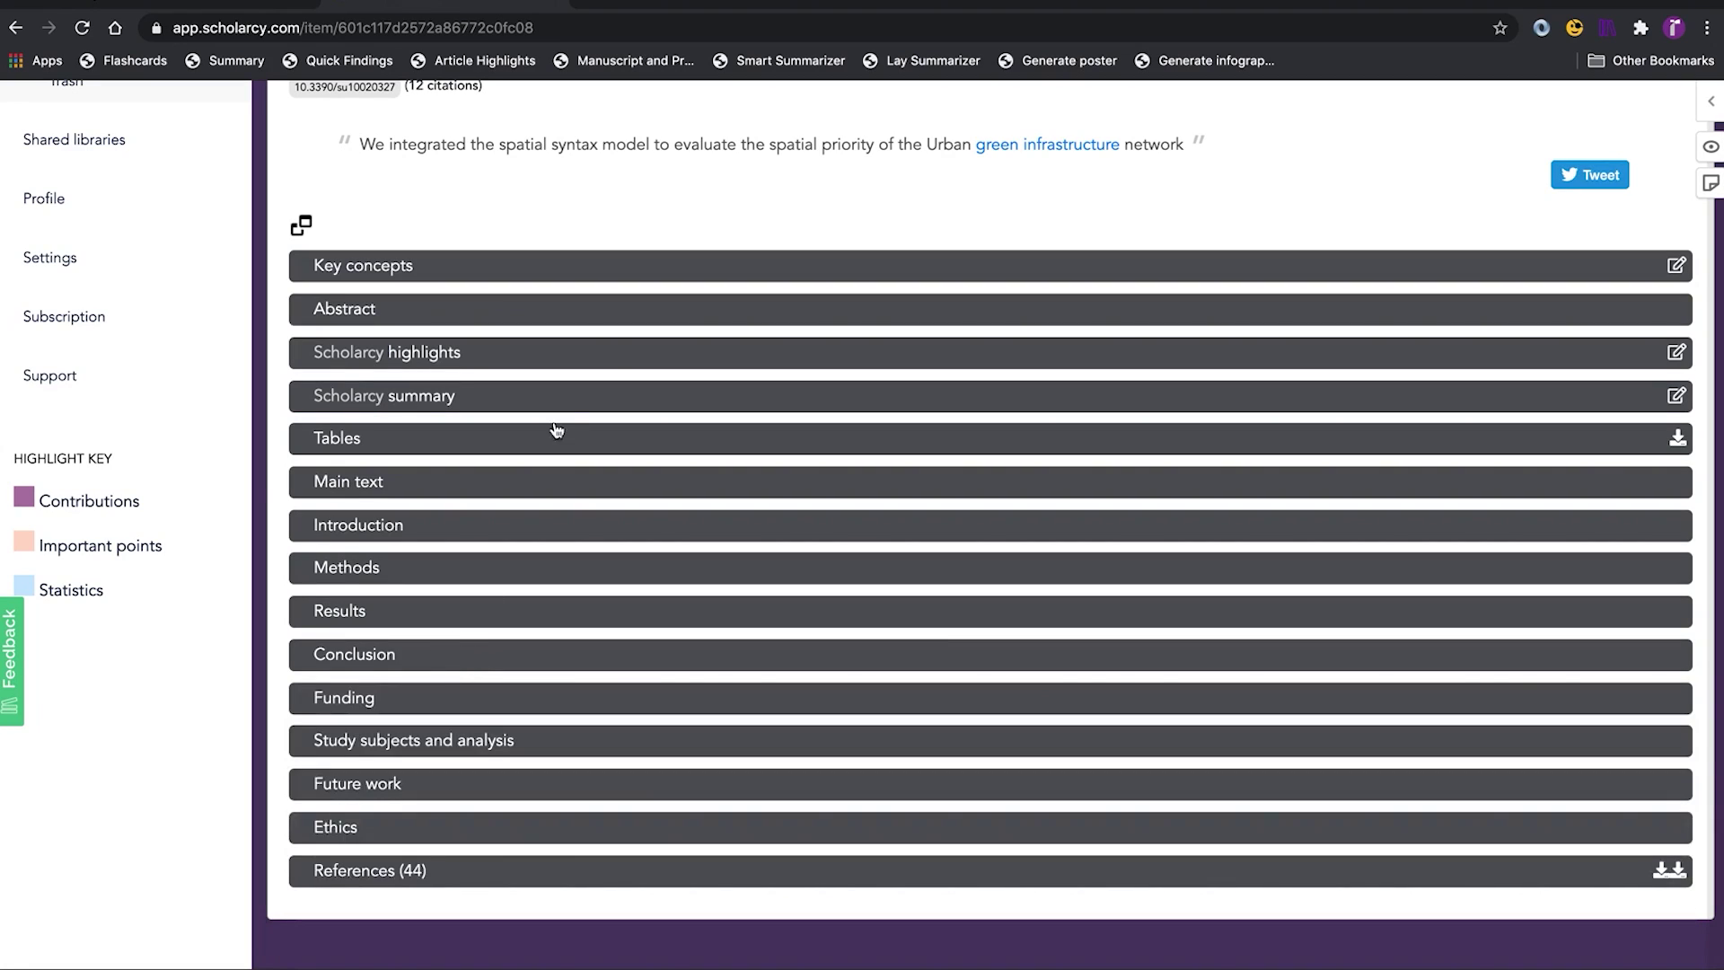
pyautogui.click(621, 351)
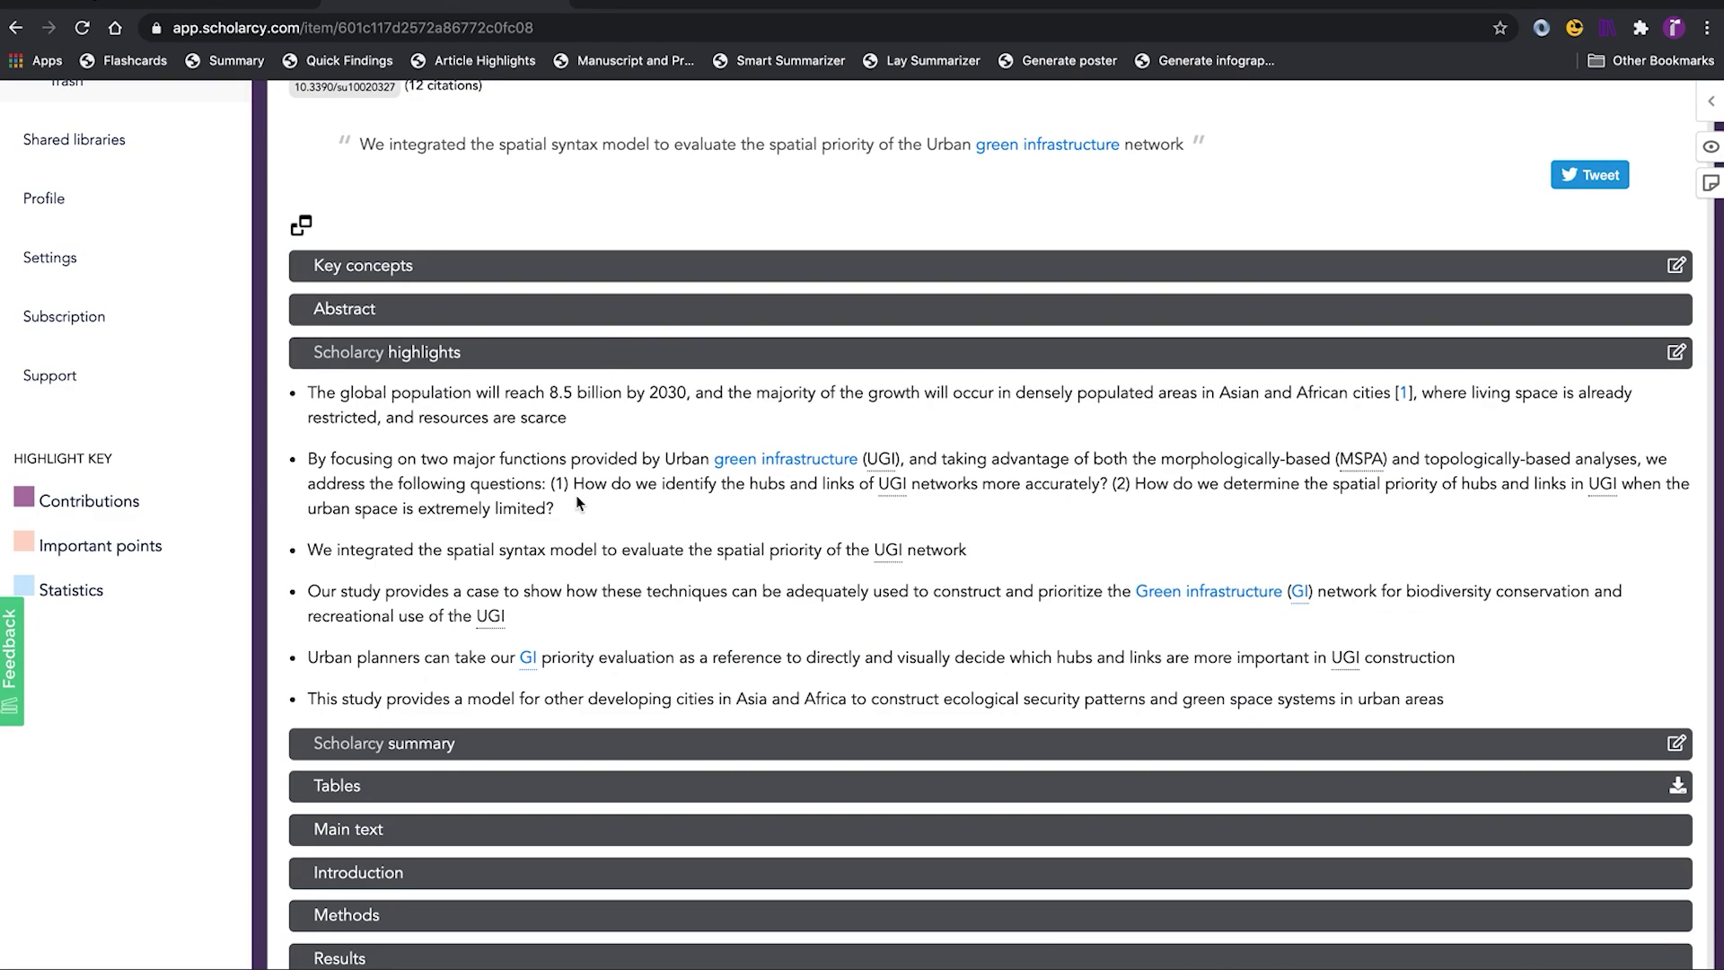
# Step: Collapse the highlights, briefly view Study subjects and analysis, then expand the References (44) list
pyautogui.click(662, 357)
pyautogui.click(489, 742)
pyautogui.scroll(-2, 629, 746)
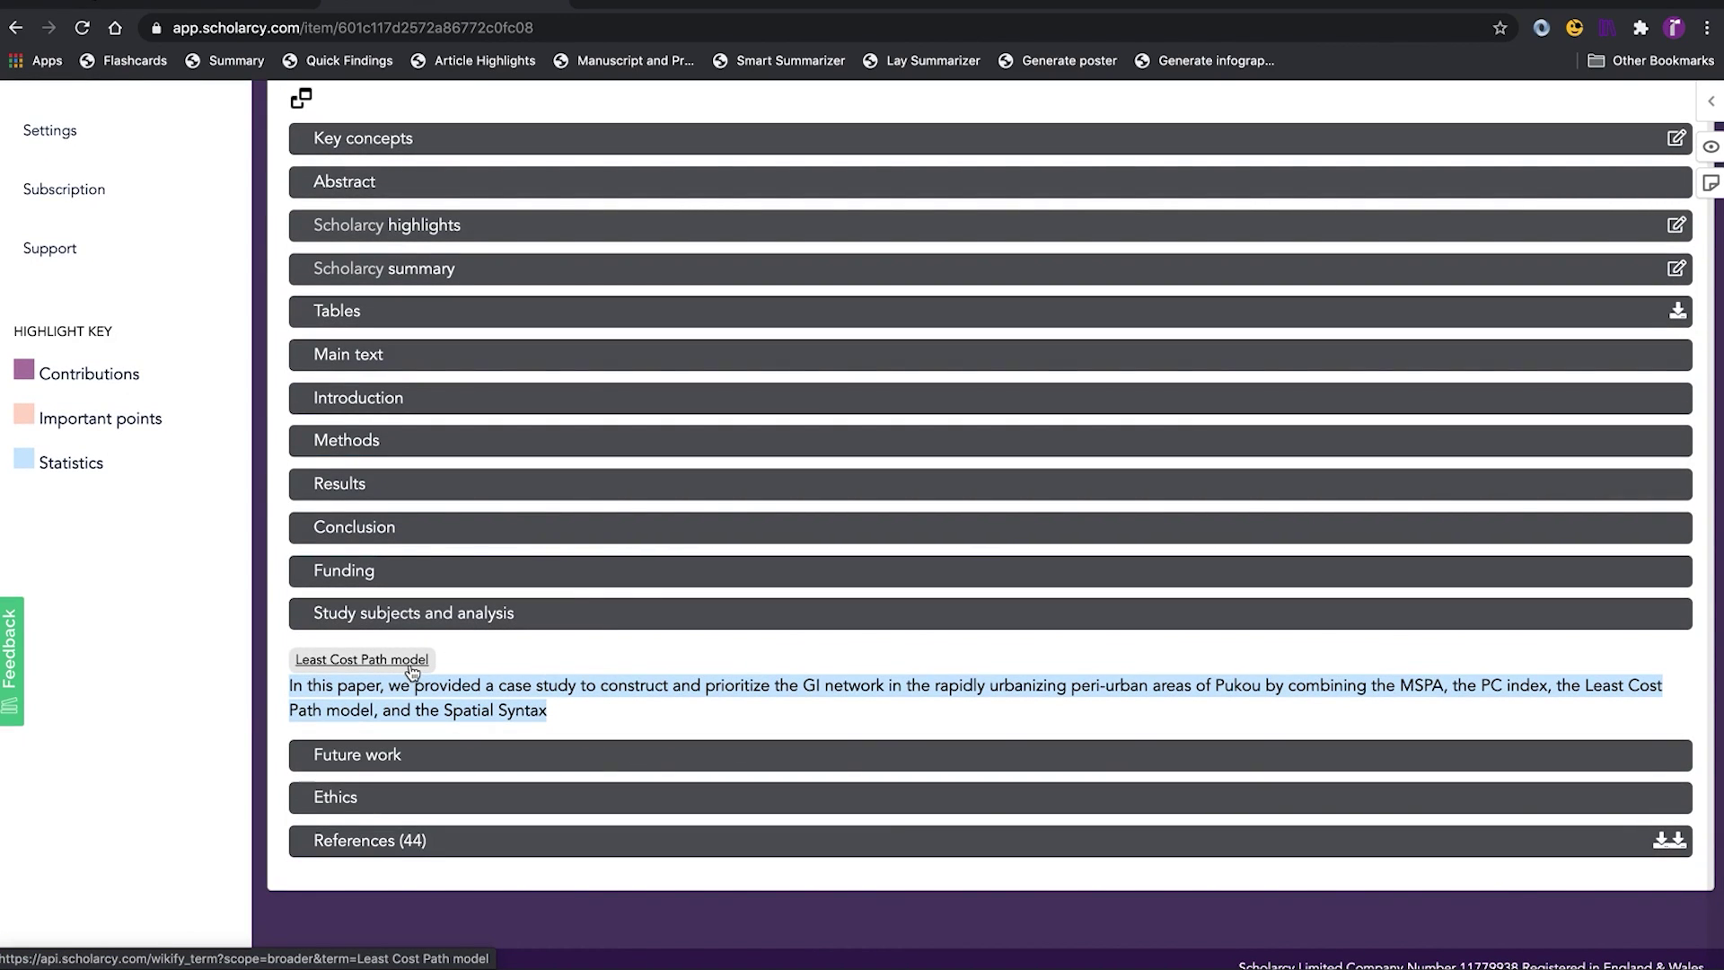
pyautogui.click(485, 612)
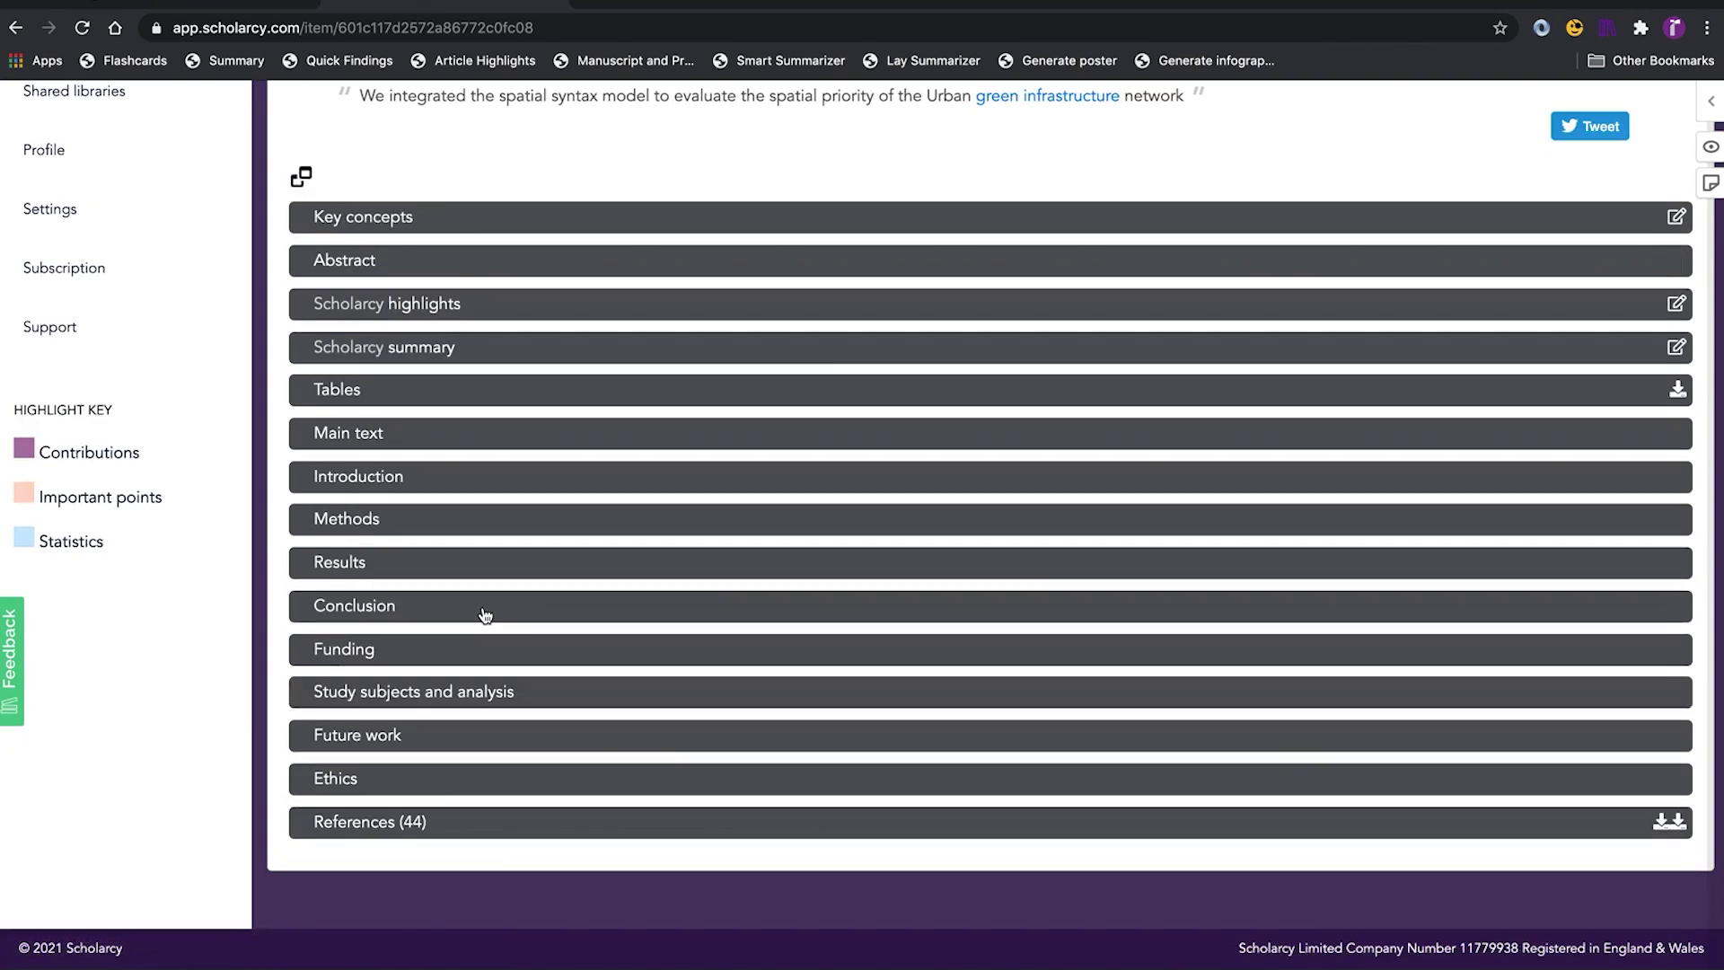
pyautogui.click(400, 821)
pyautogui.scroll(-7, 399, 813)
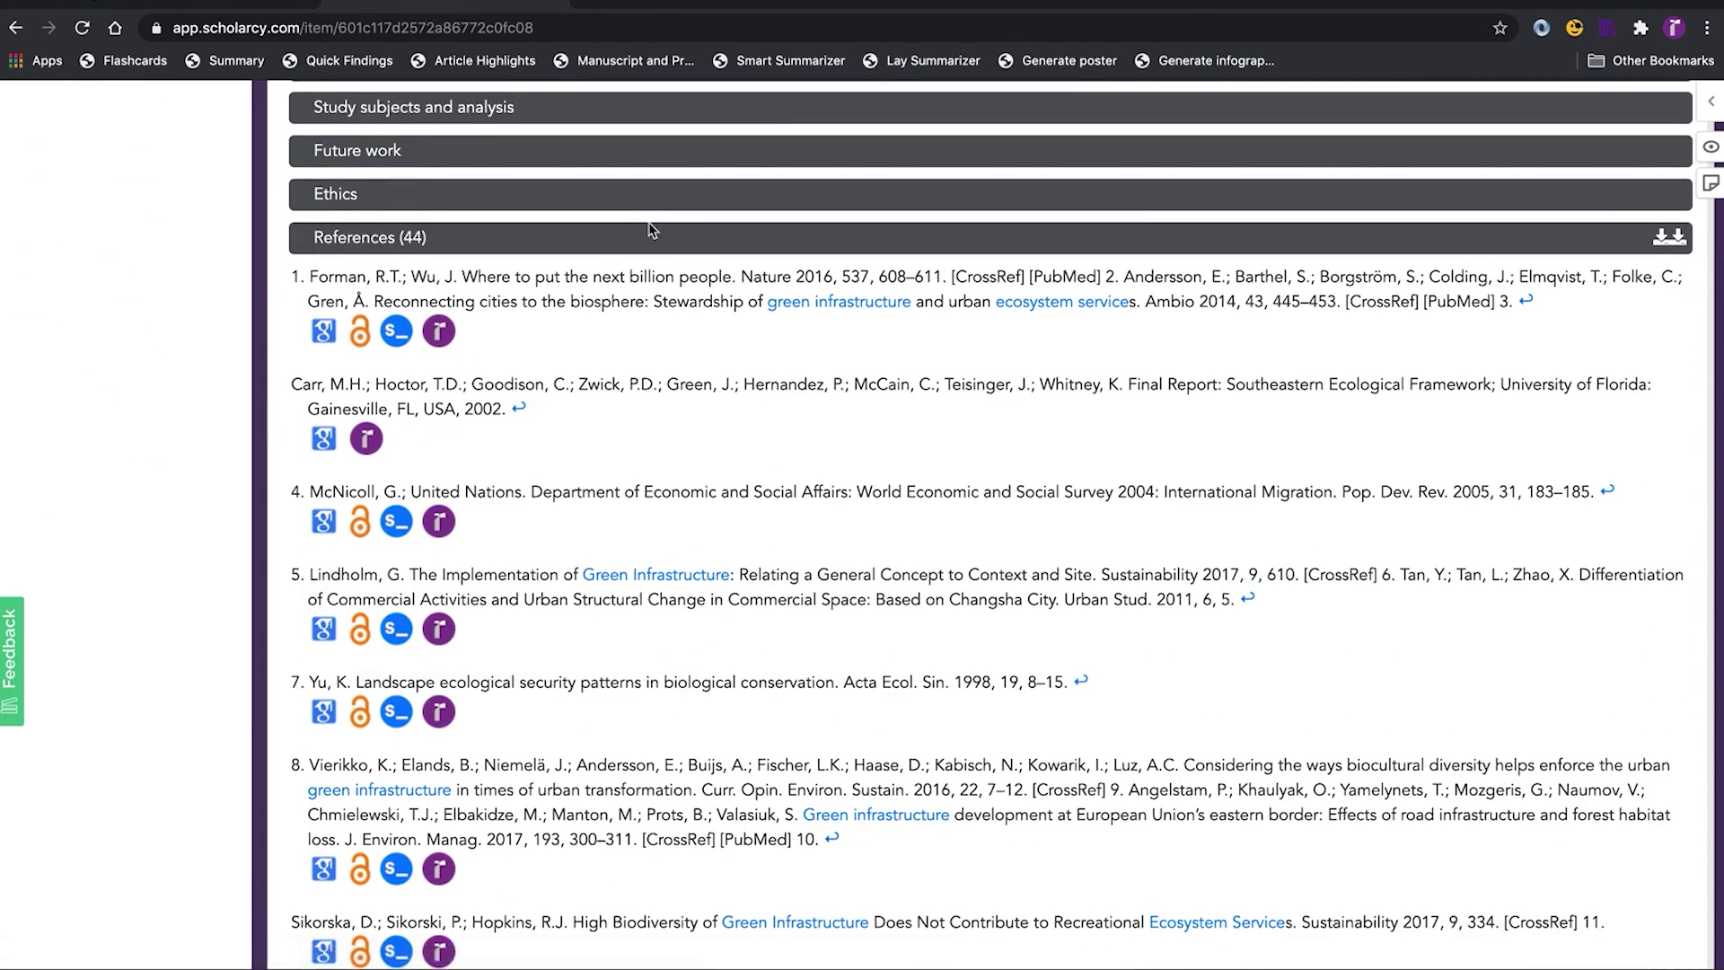
pyautogui.scroll(15, 655, 239)
# Step: Close the paper detail view with its X button, returning to the Literature review library
pyautogui.click(1678, 417)
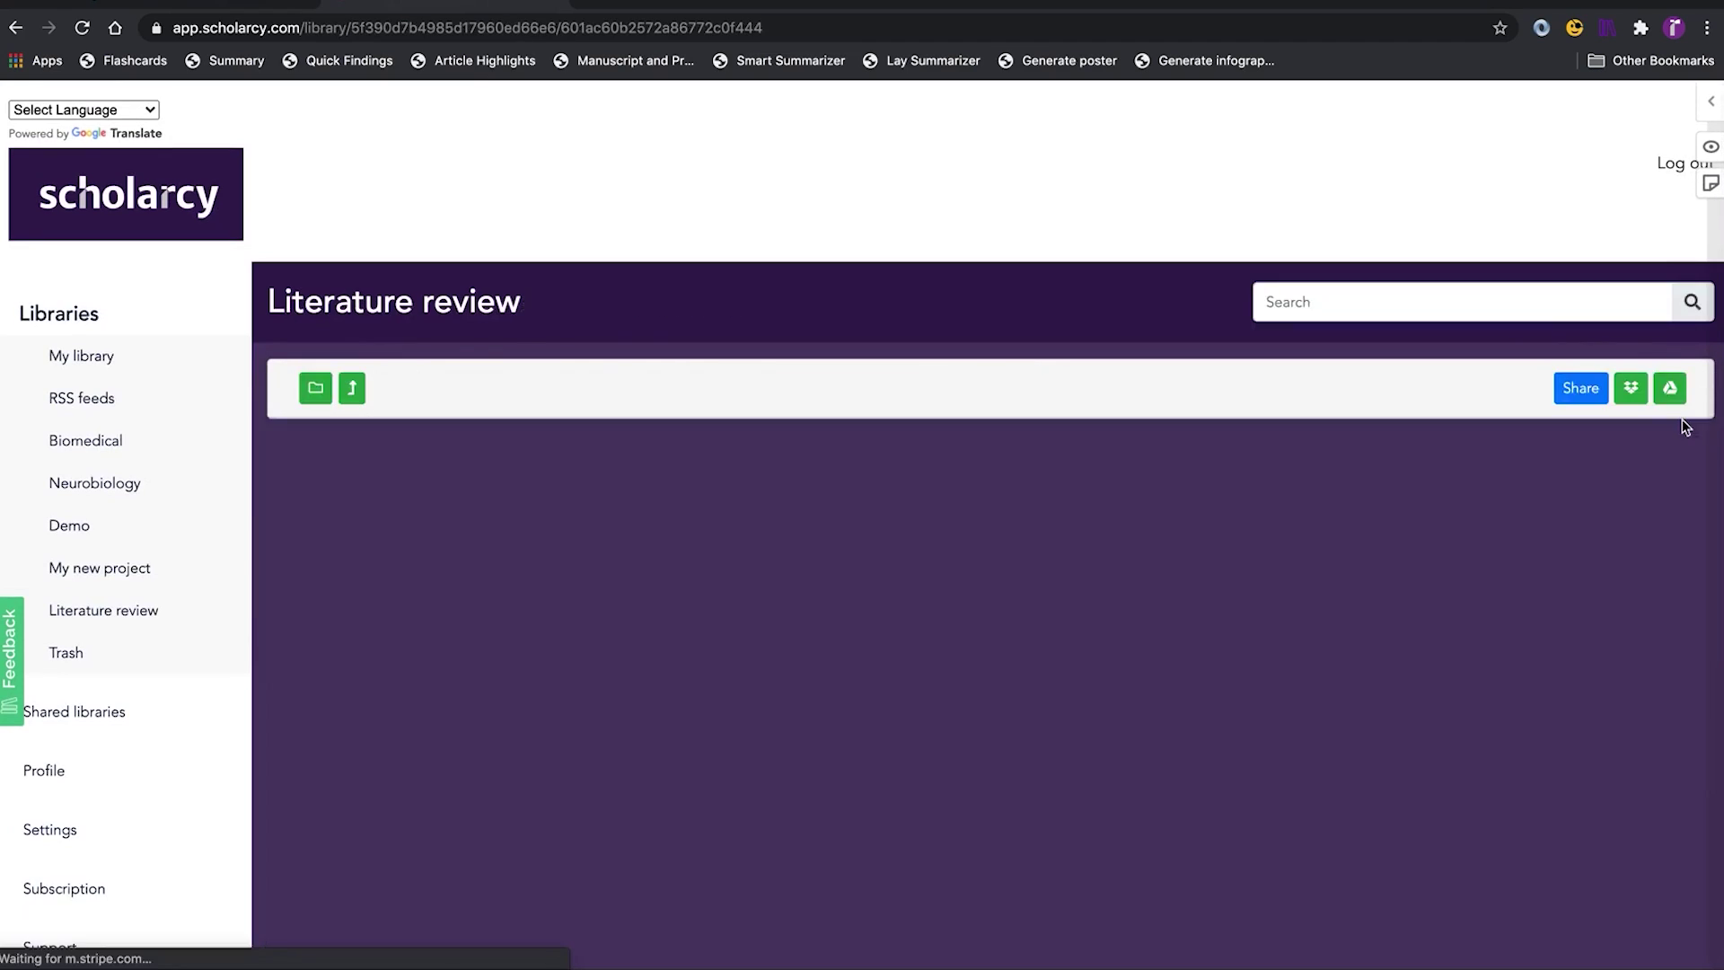